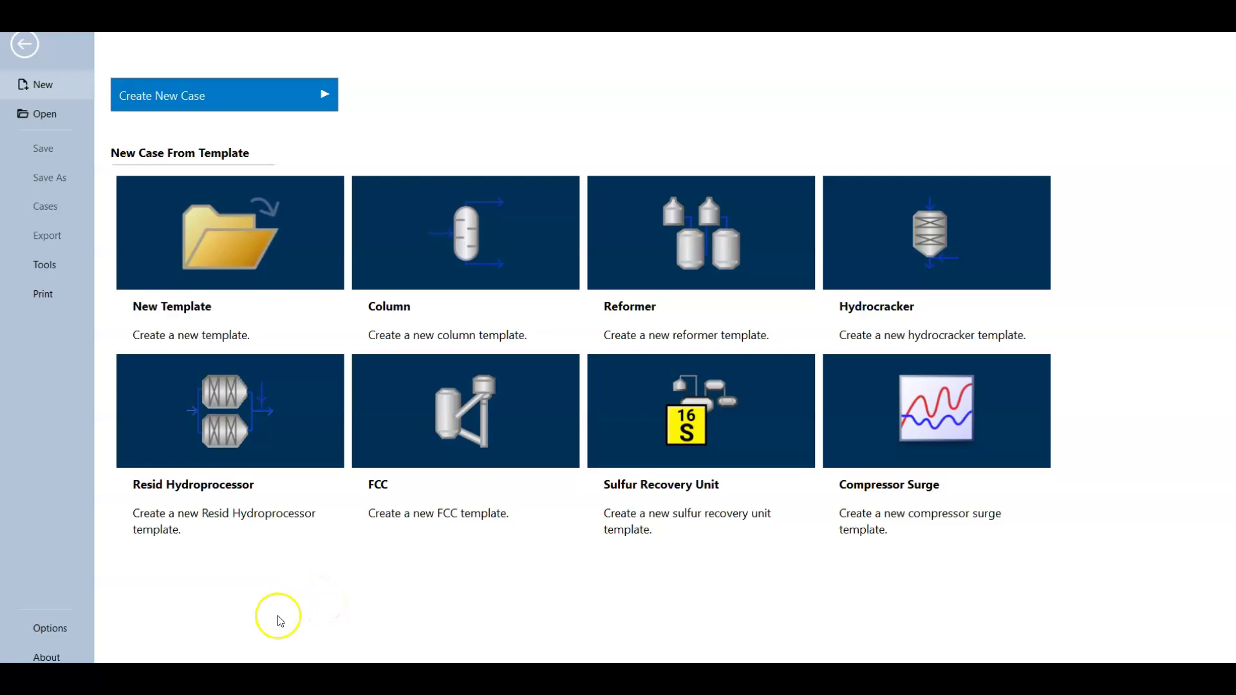
Create a new case and add a fluid package using the Sulsim (Sulfur Recovery) property package
{"action": "left_click", "coordinate": [152, 98]}
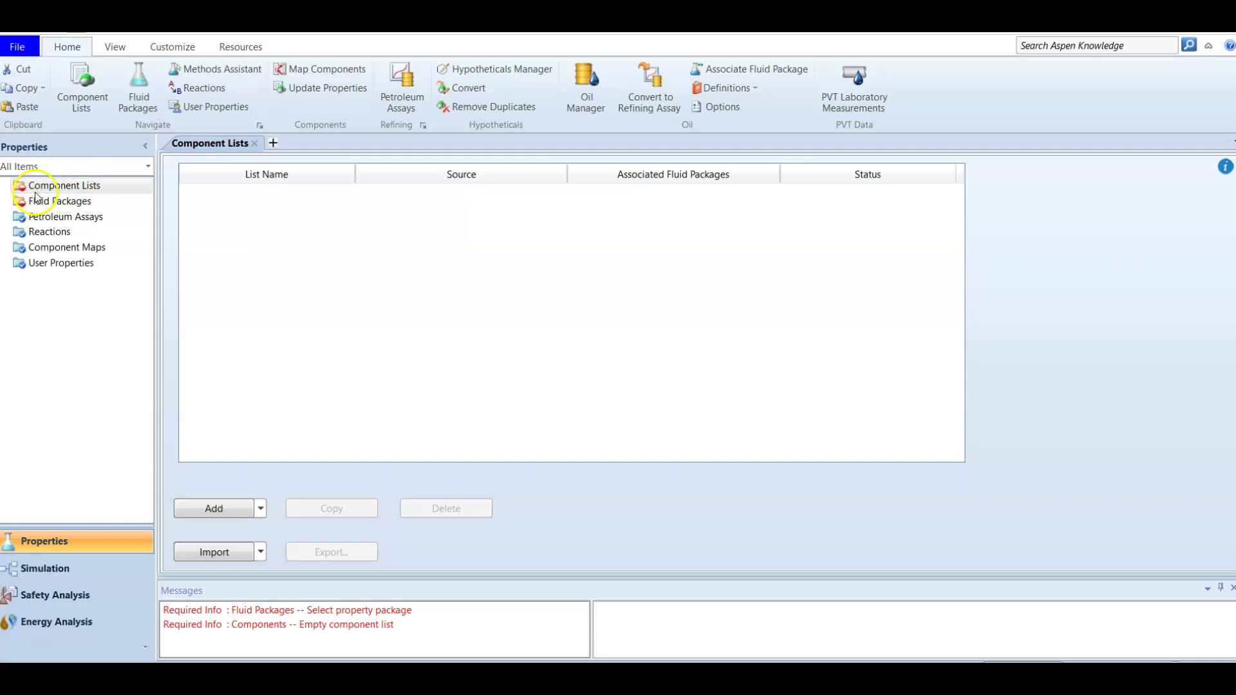
{"action": "left_click", "coordinate": [90, 203]}
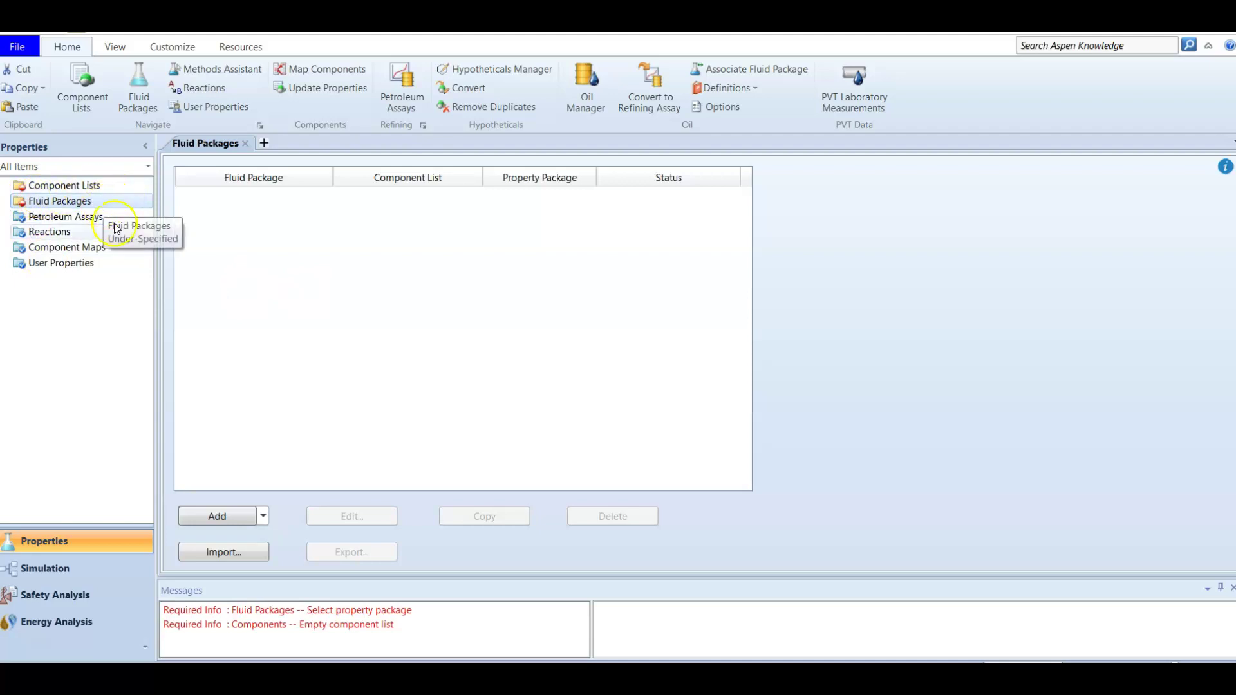
{"action": "left_click", "coordinate": [216, 521]}
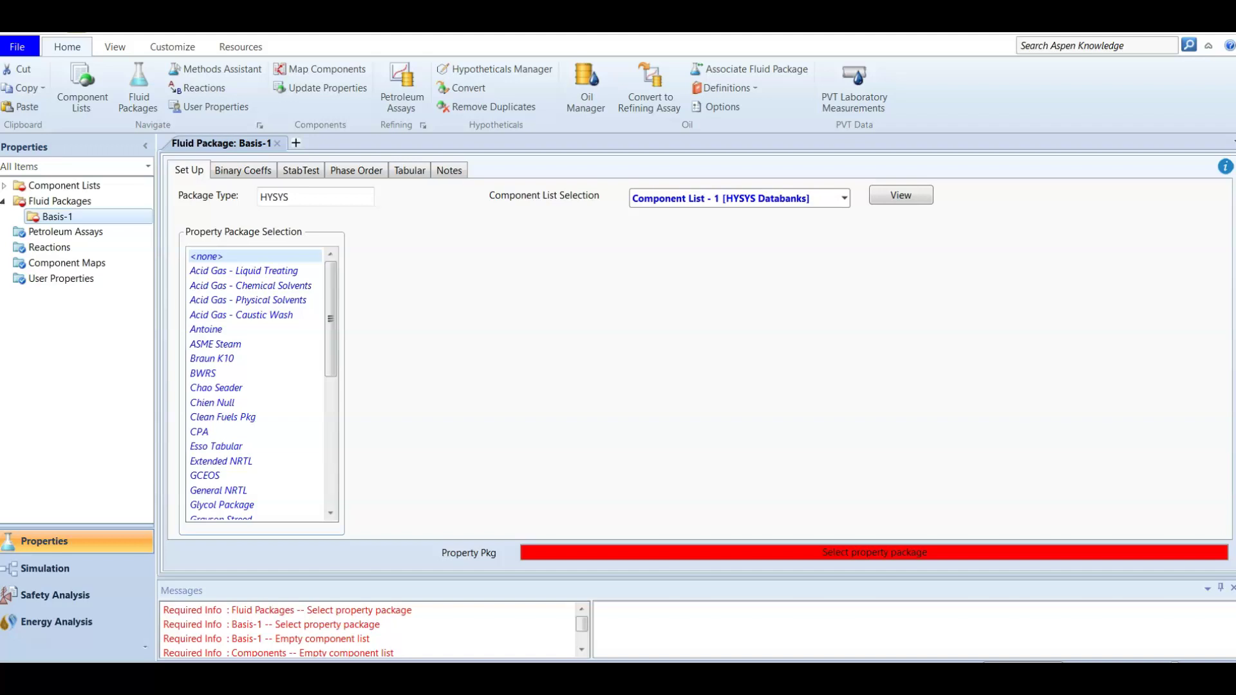
{"action": "scroll", "coordinate": [238, 392], "scroll_direction": "down", "scroll_amount": 6}
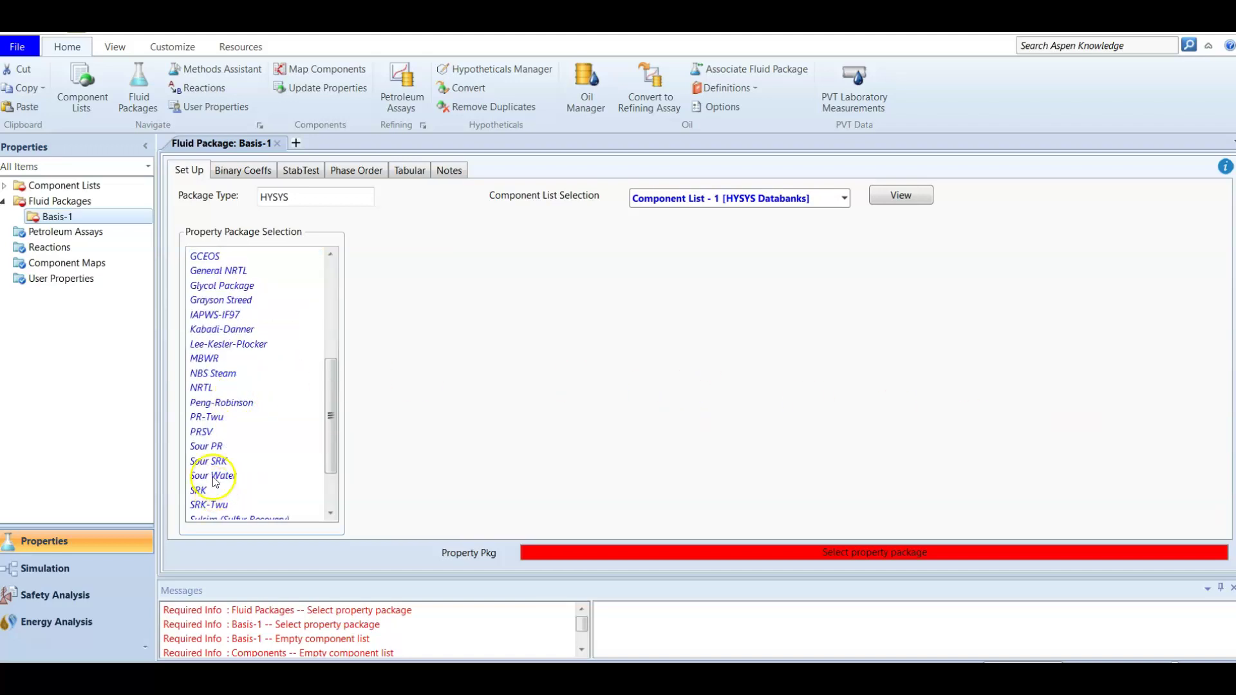
{"action": "scroll", "coordinate": [214, 482], "scroll_direction": "down", "scroll_amount": 2}
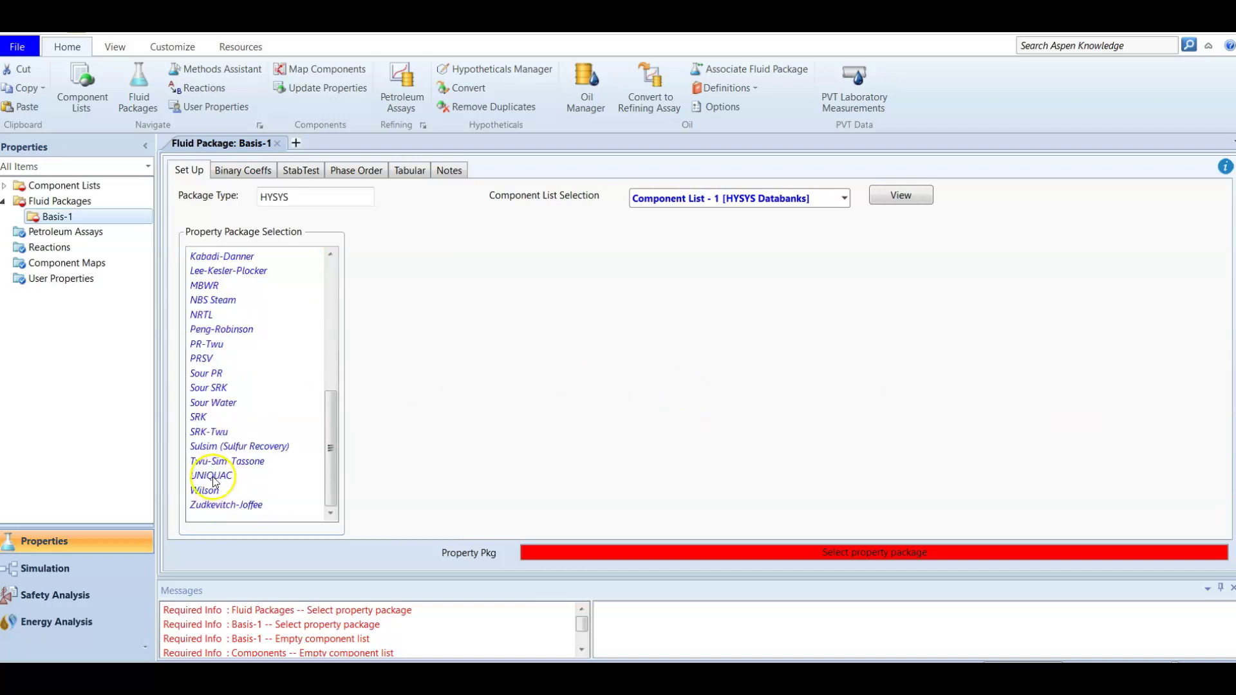
{"action": "left_click", "coordinate": [240, 449]}
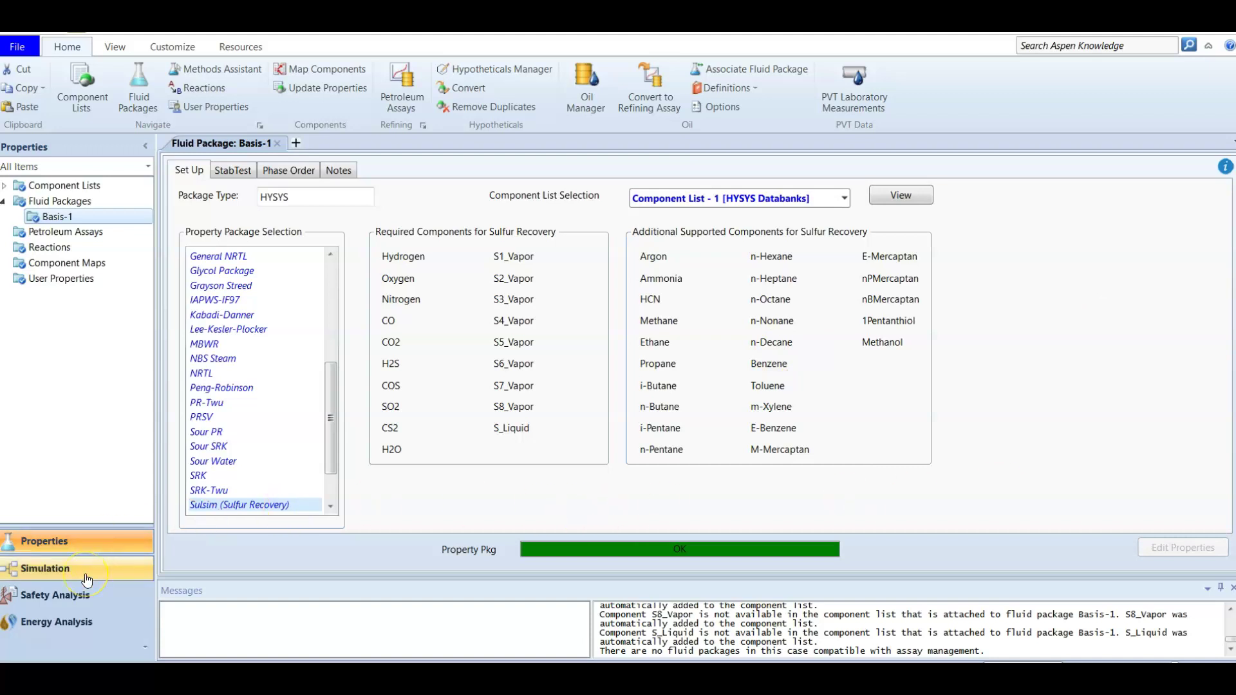
Examine the components in Component List - 1, including the S1 to S8 vapor species and S_Liquid
{"action": "left_click", "coordinate": [72, 187]}
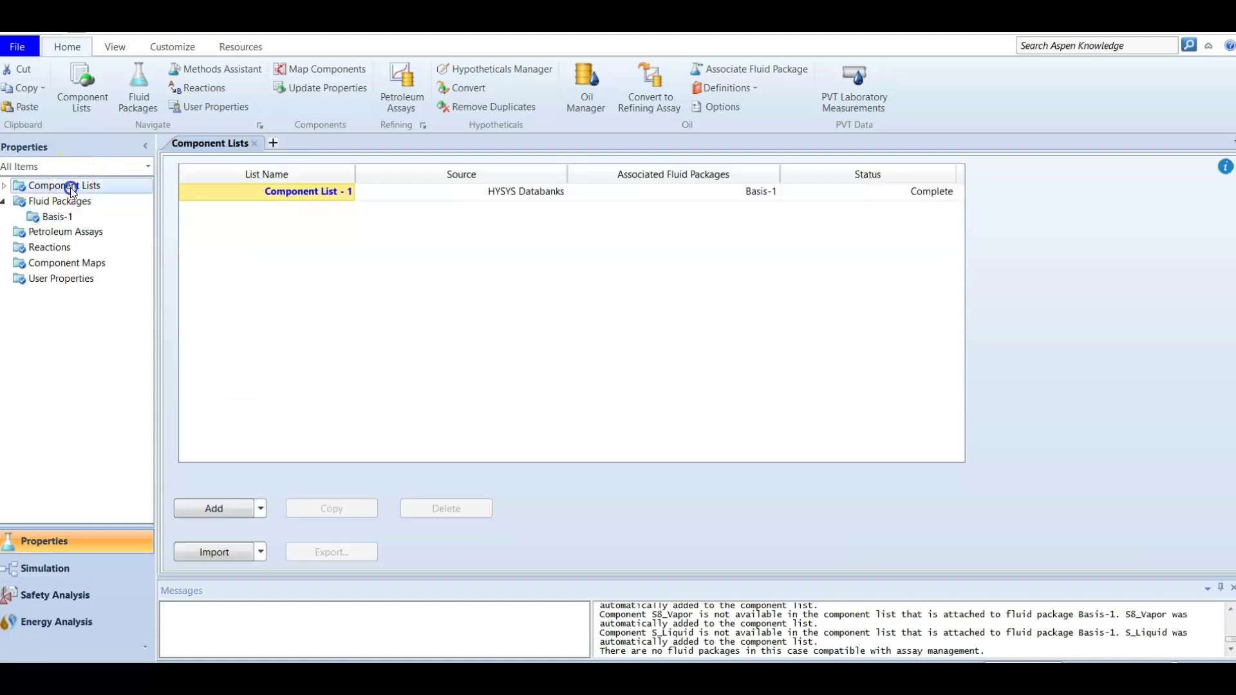
{"action": "double_click", "coordinate": [260, 199]}
{"action": "double_click", "coordinate": [334, 199]}
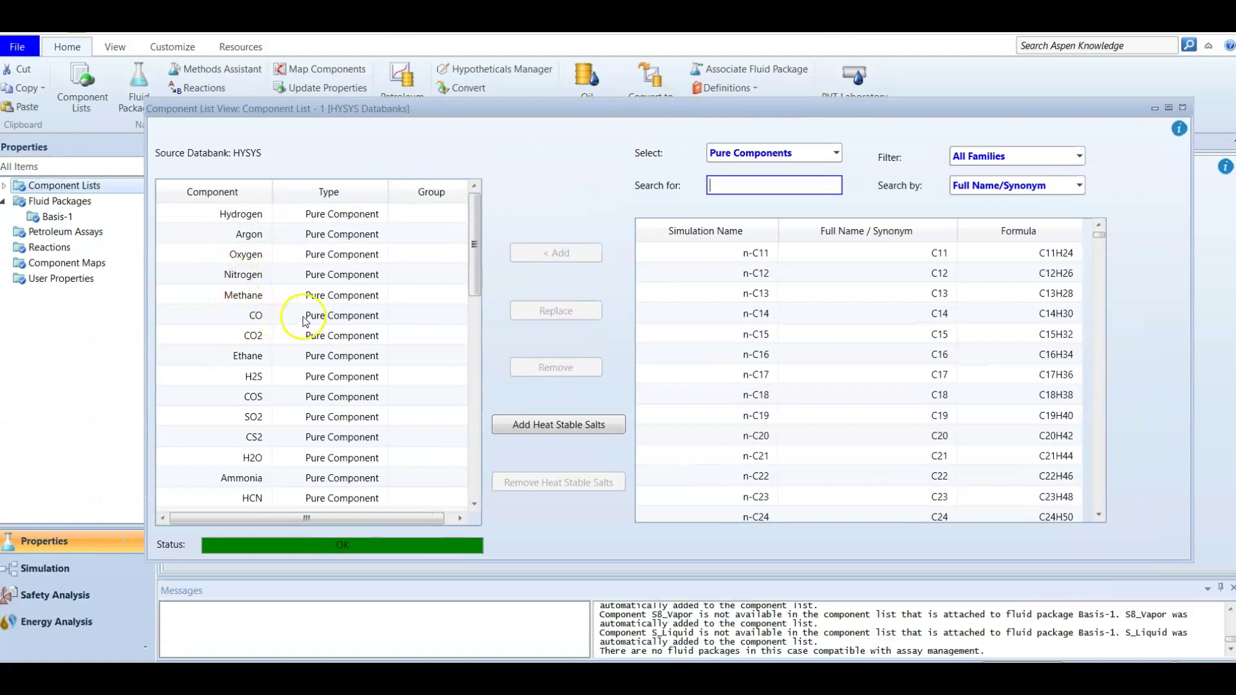
{"action": "scroll", "coordinate": [315, 325], "scroll_direction": "down", "scroll_amount": 8}
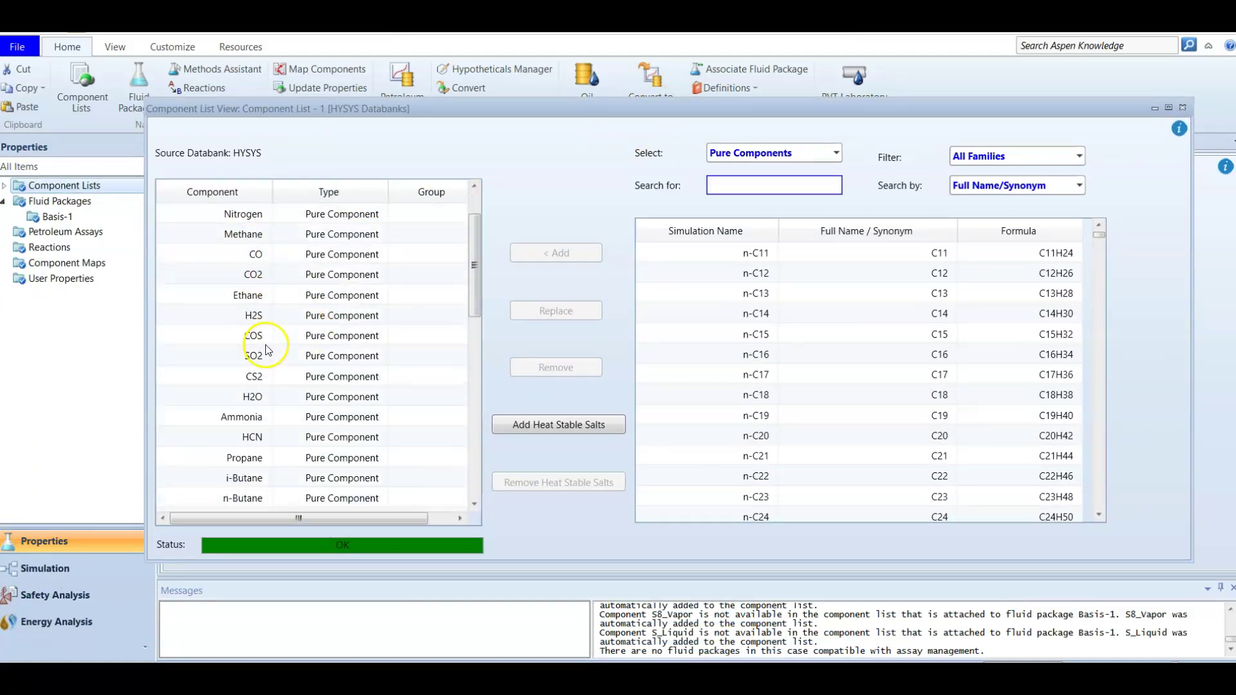
{"action": "scroll", "coordinate": [284, 402], "scroll_direction": "down", "scroll_amount": 10}
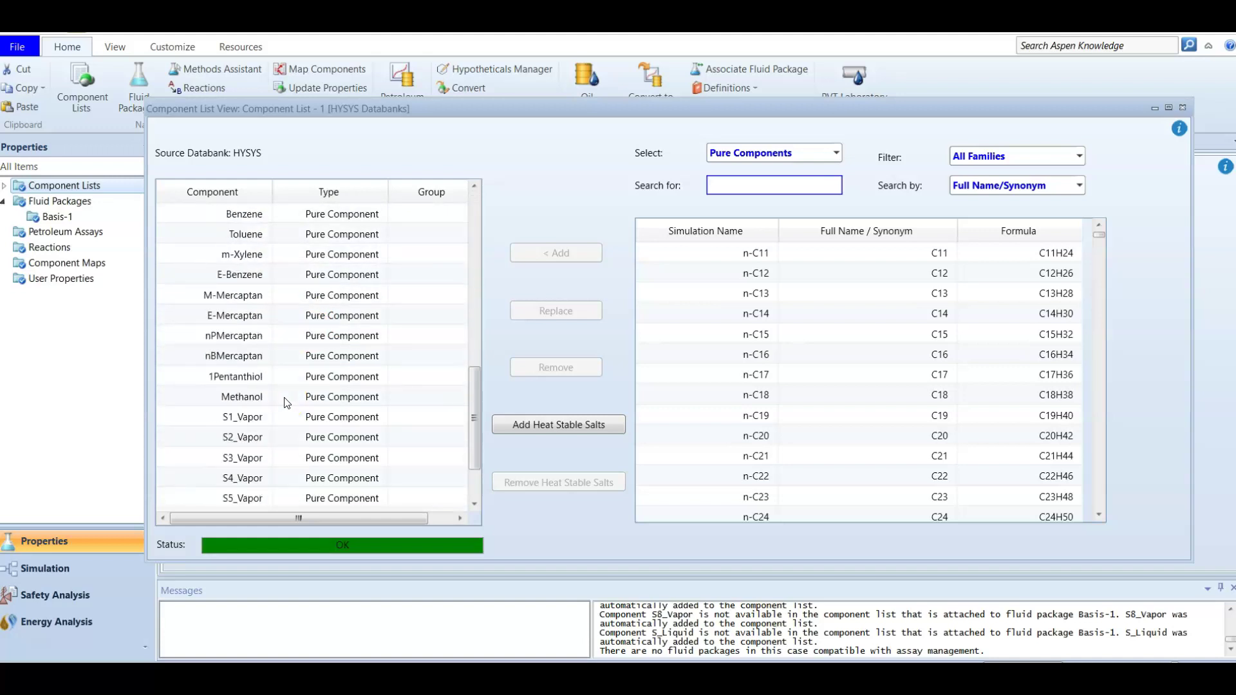
{"action": "left_click", "coordinate": [252, 338]}
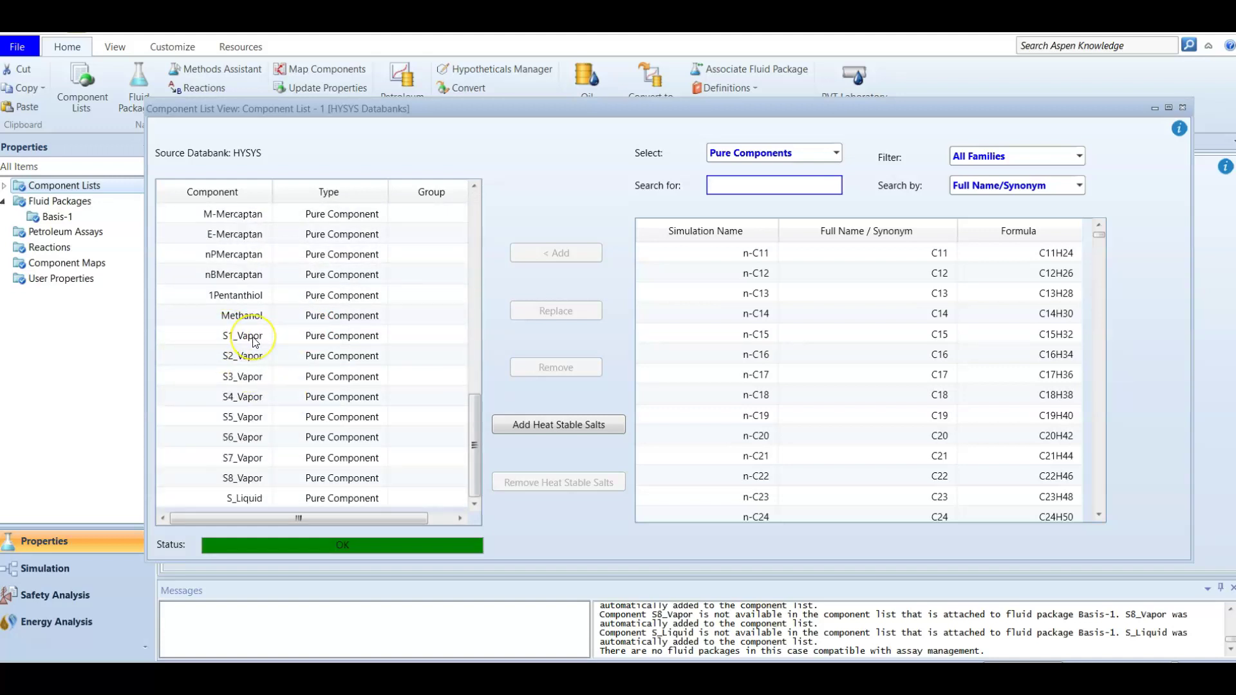
{"action": "left_click_drag", "start_coordinate": [255, 342], "coordinate": [251, 478]}
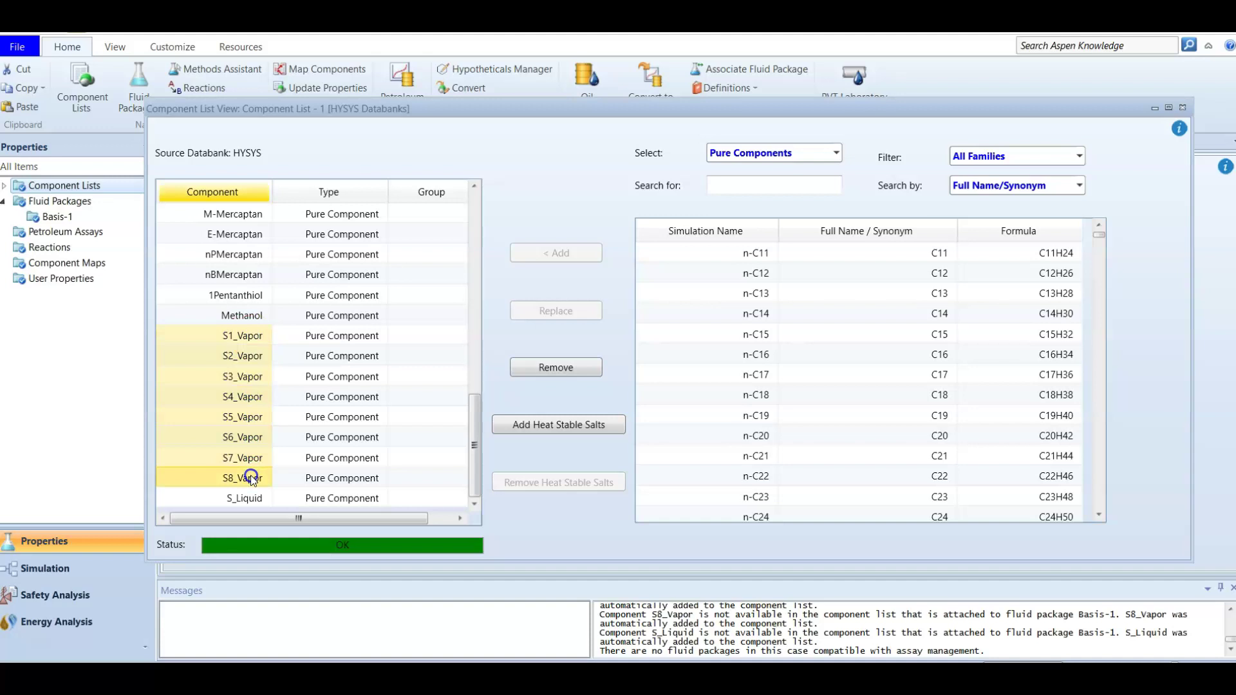
{"action": "left_click", "coordinate": [245, 499]}
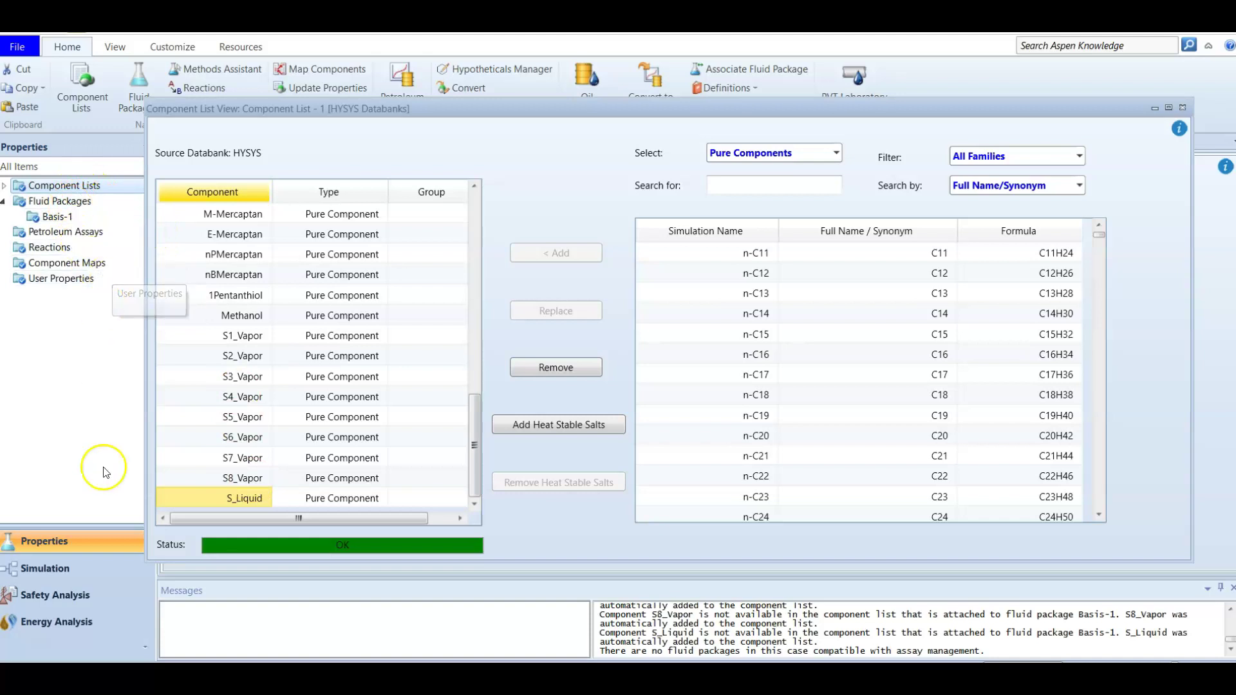
Switch to the simulation environment and start the Sulfur Recovery Unit sub-flowsheet from a blank flowsheet
{"action": "left_click", "coordinate": [85, 572]}
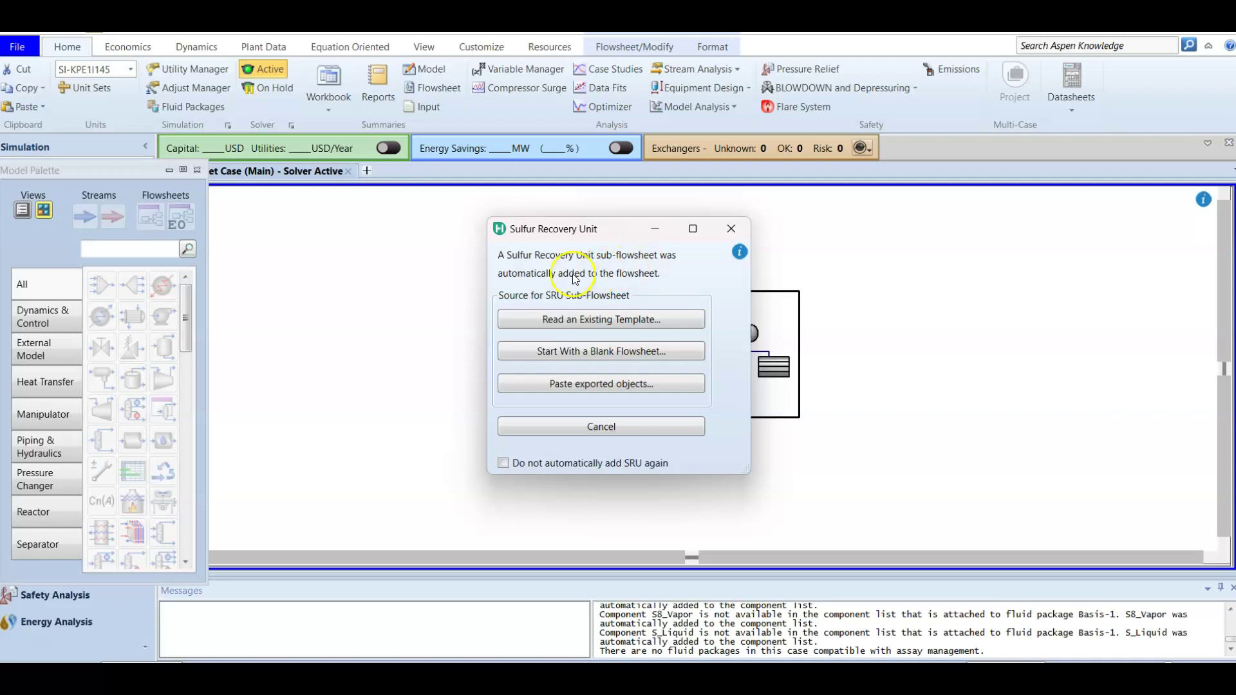
{"action": "left_click", "coordinate": [645, 356]}
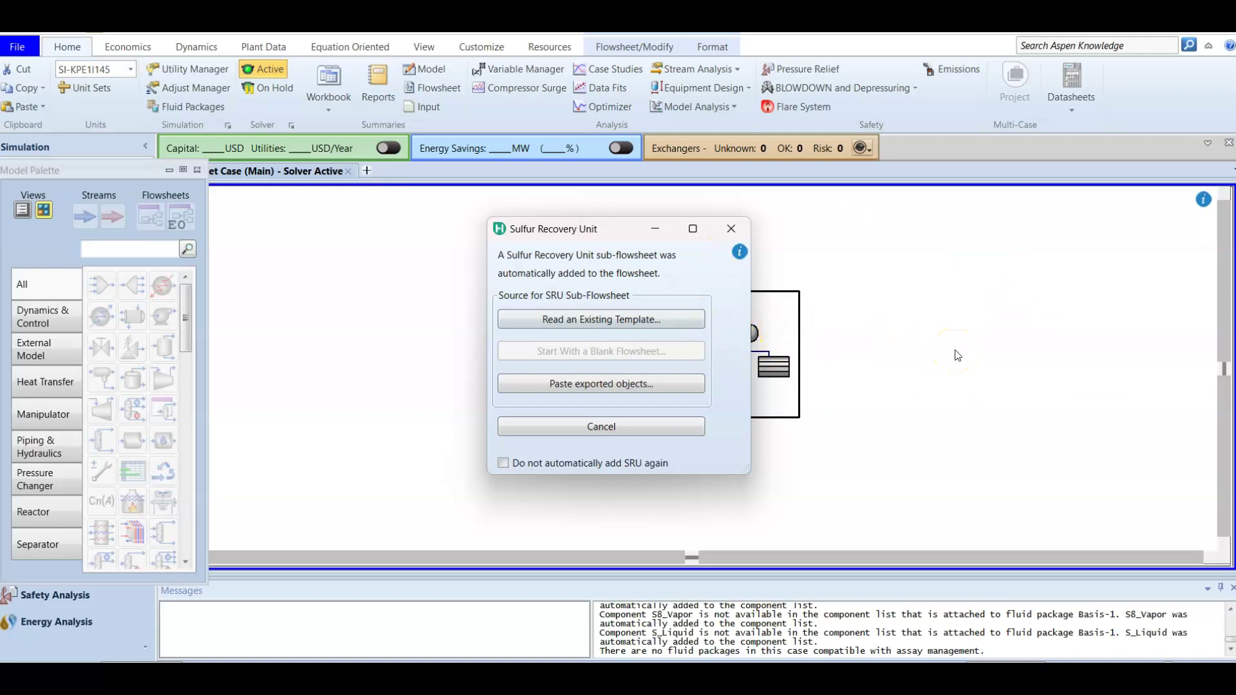
{"action": "key", "text": "Escape"}
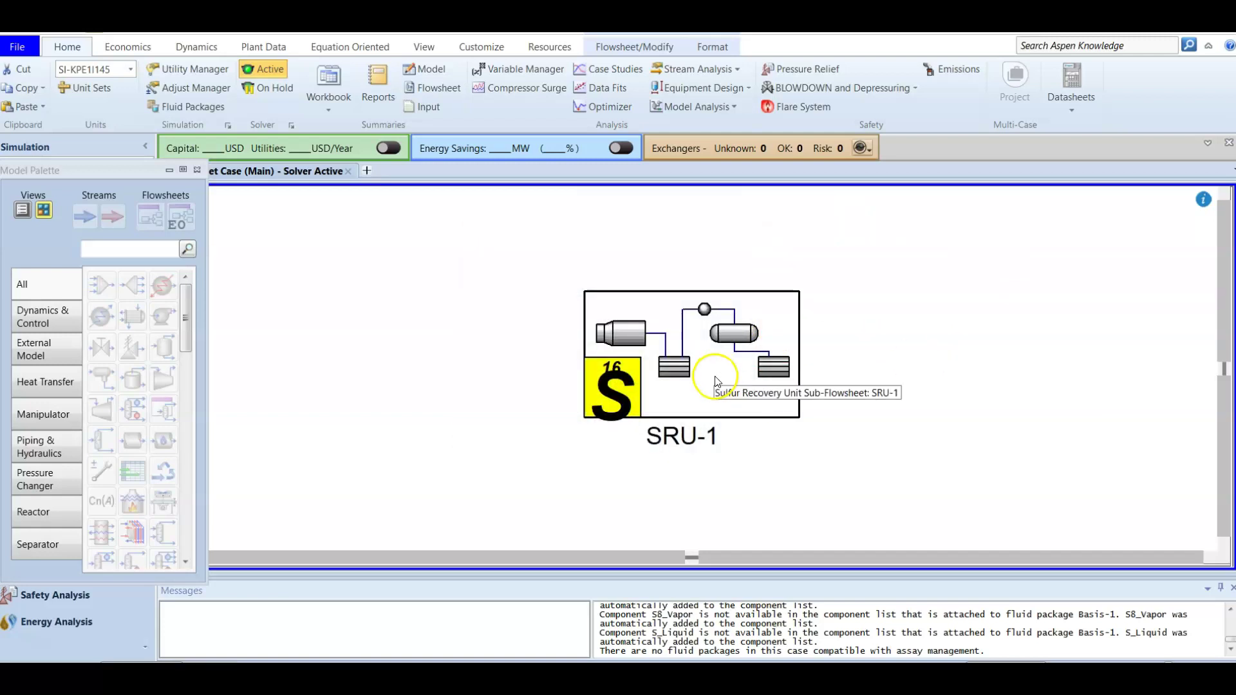
Enter the SRU-1 sub-flowsheet from the main flowsheet
{"action": "left_click", "coordinate": [693, 350]}
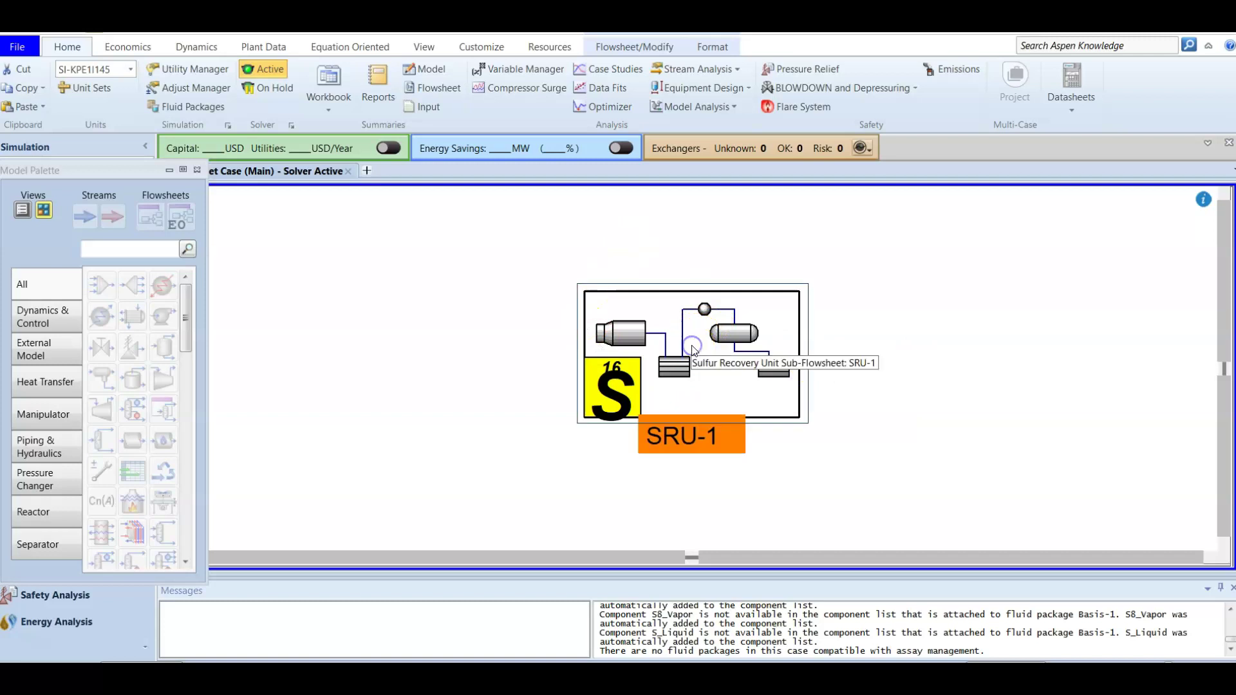
{"action": "left_click", "coordinate": [632, 46]}
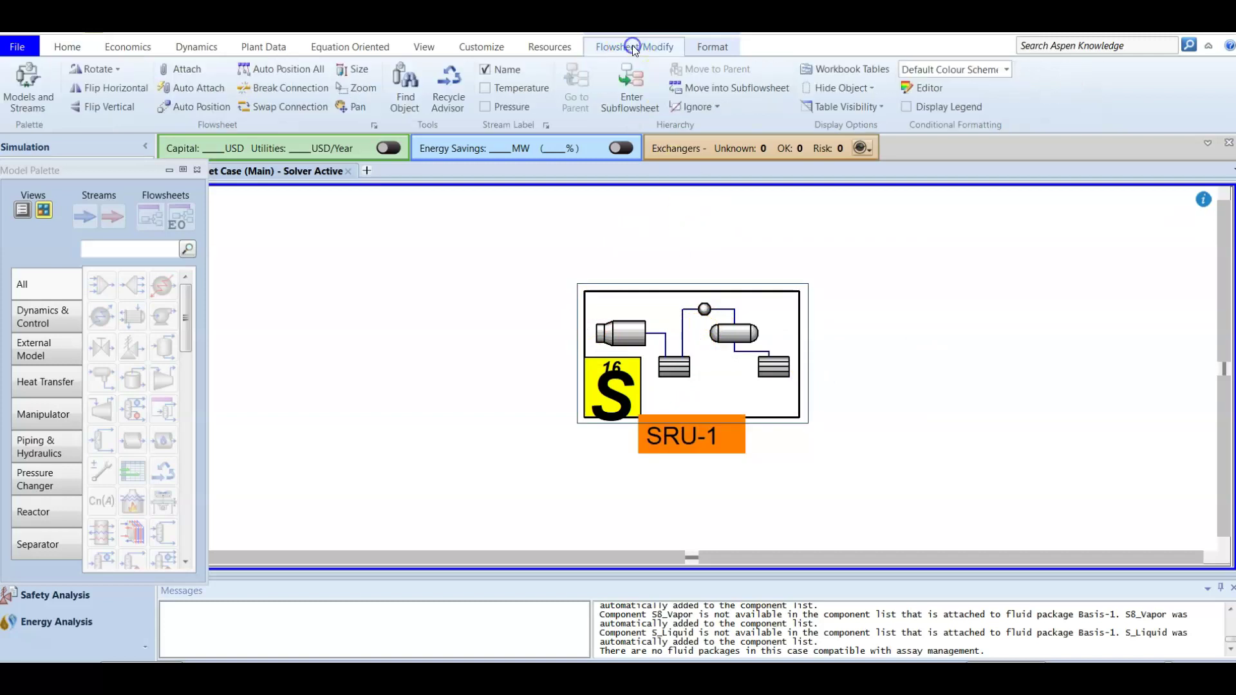
{"action": "left_click", "coordinate": [623, 99]}
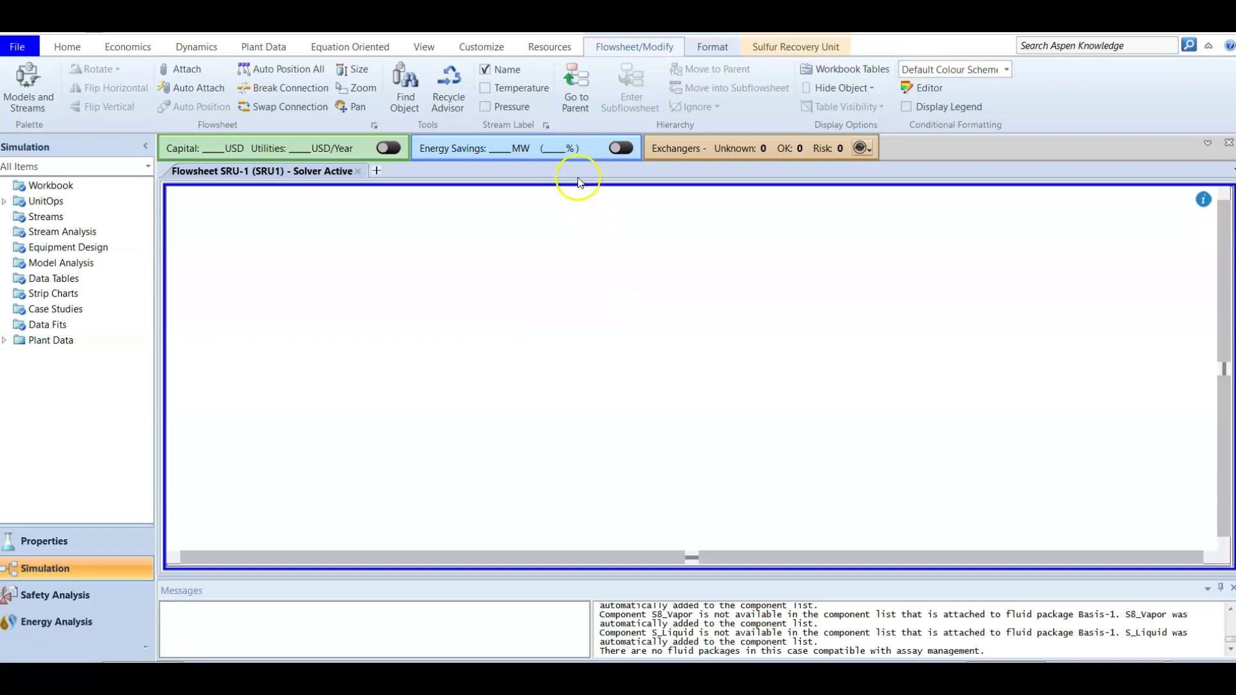
Go back to the parent flowsheet and re-enter the SRU-1 sub-flowsheet
{"action": "left_click", "coordinate": [584, 97]}
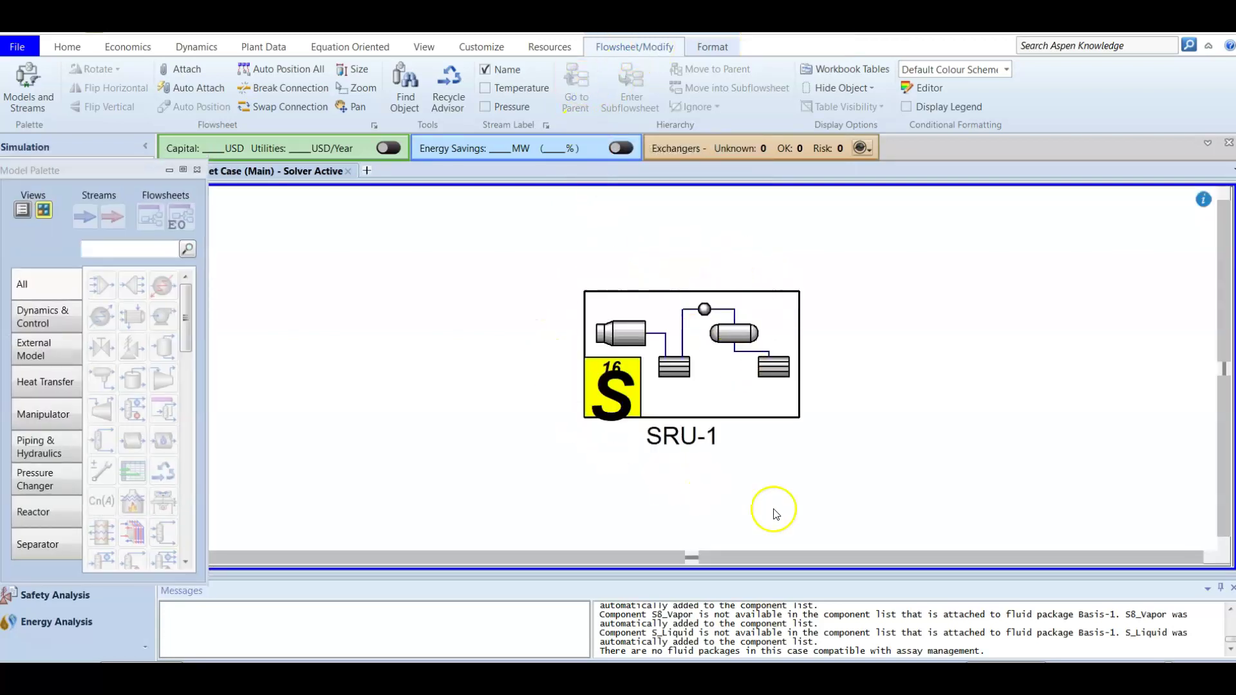
{"action": "left_click", "coordinate": [721, 361]}
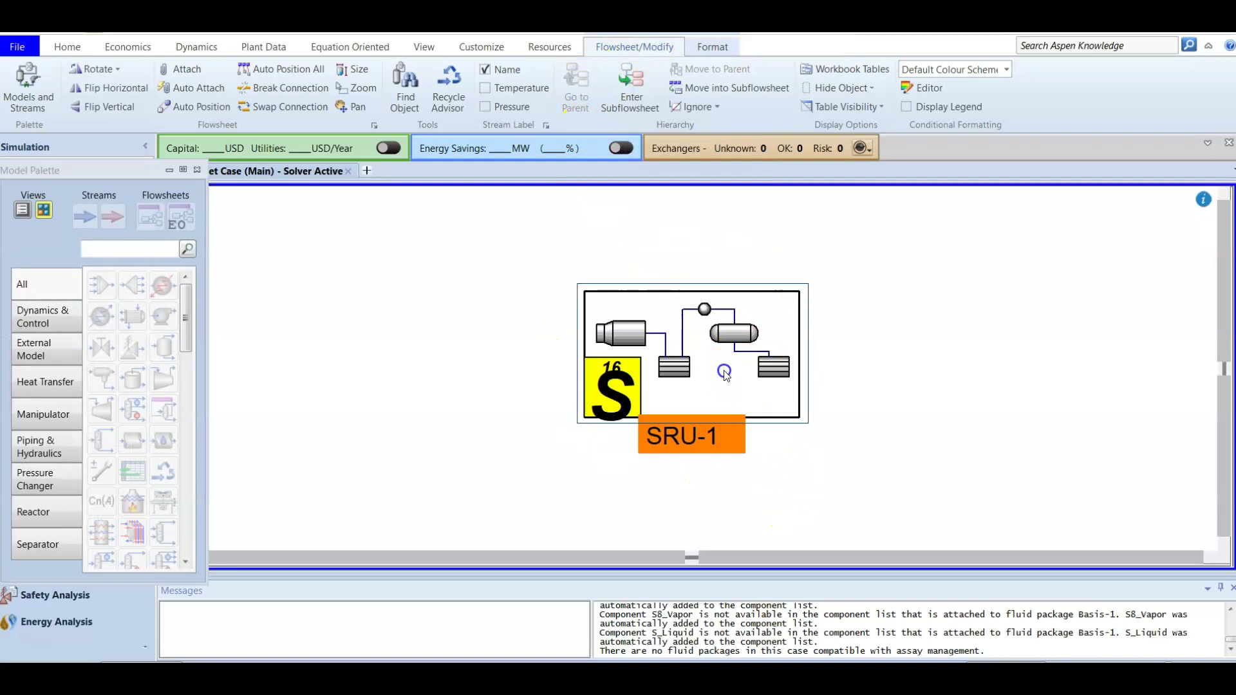
{"action": "left_click", "coordinate": [623, 83]}
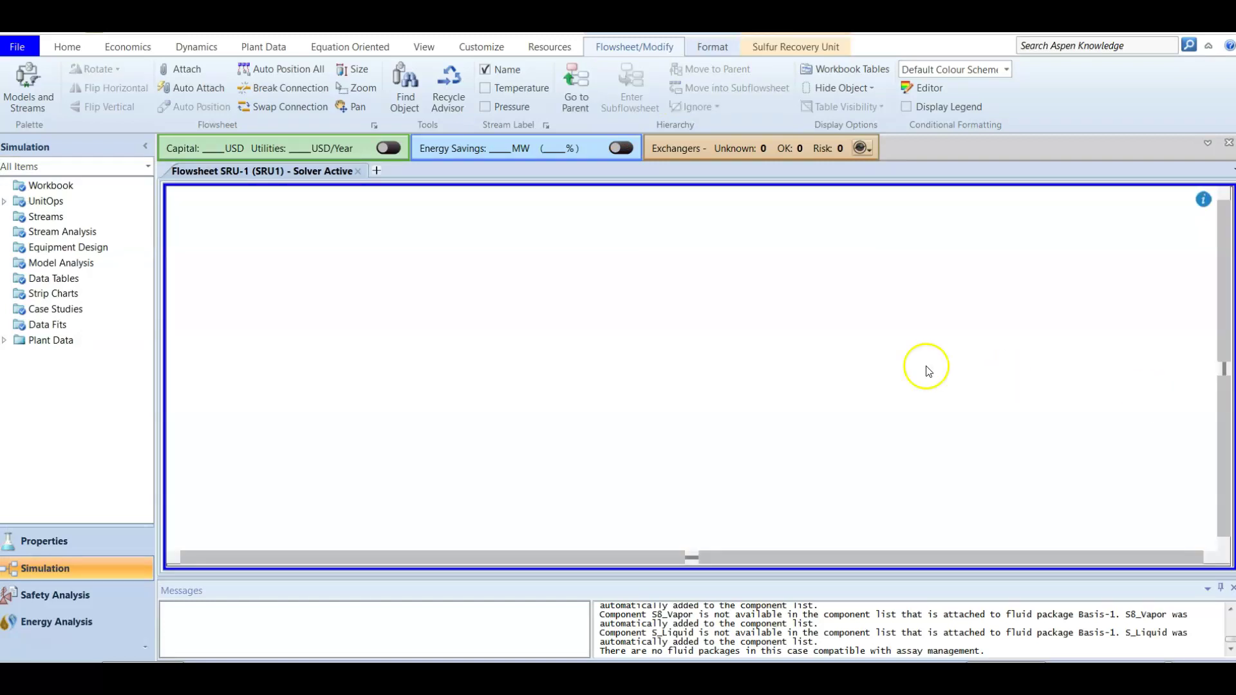
Show the sulfur recovery object palette and move it to the far side of the flowsheet, away from the navigation tree
{"action": "left_click", "coordinate": [515, 353]}
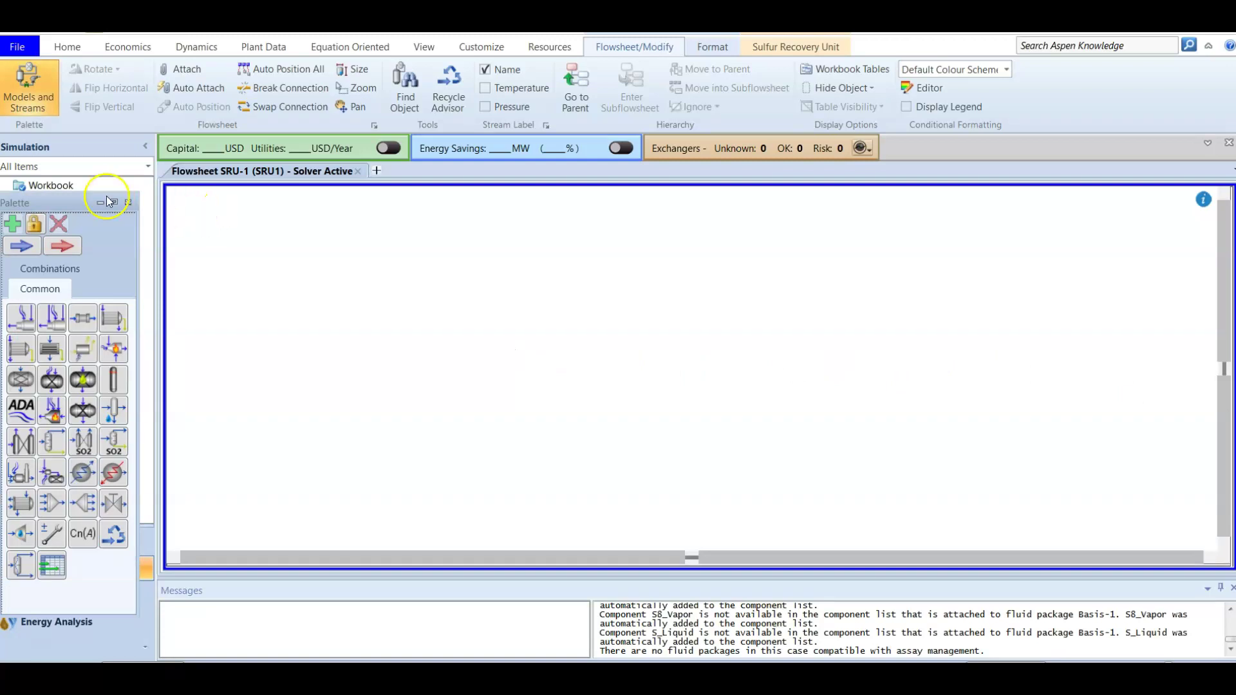
{"action": "left_click_drag", "start_coordinate": [49, 209], "coordinate": [340, 184]}
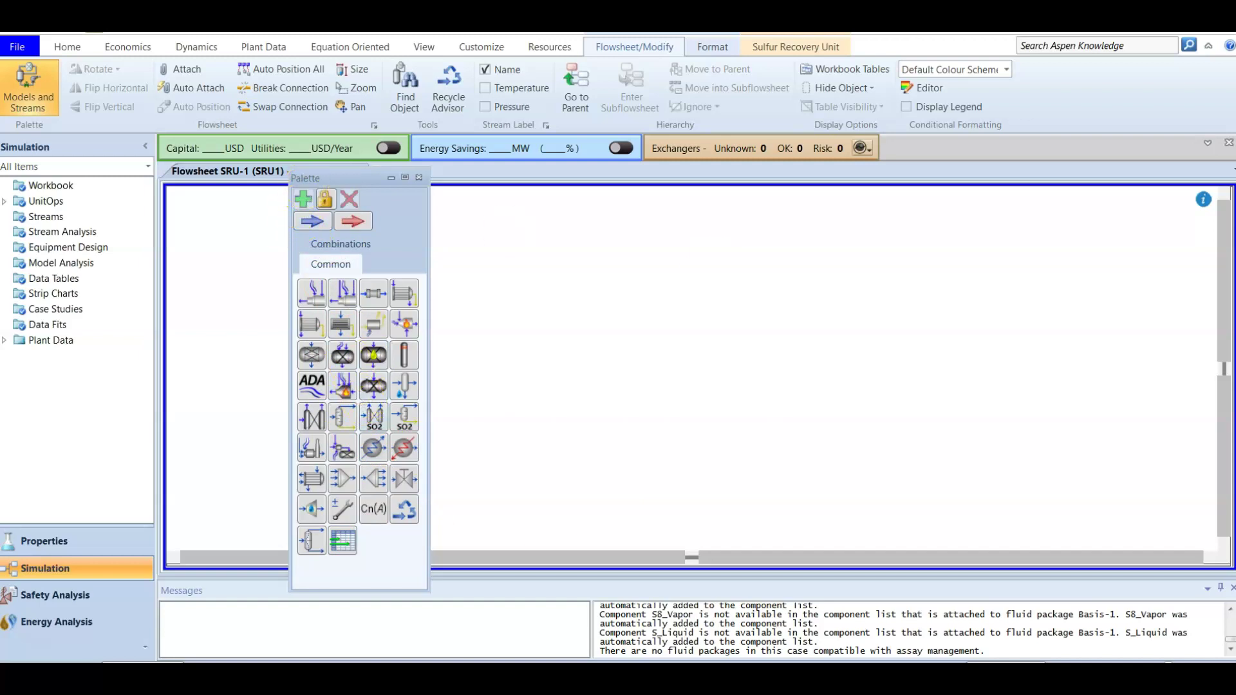
{"action": "left_click_drag", "start_coordinate": [310, 183], "coordinate": [1030, 184]}
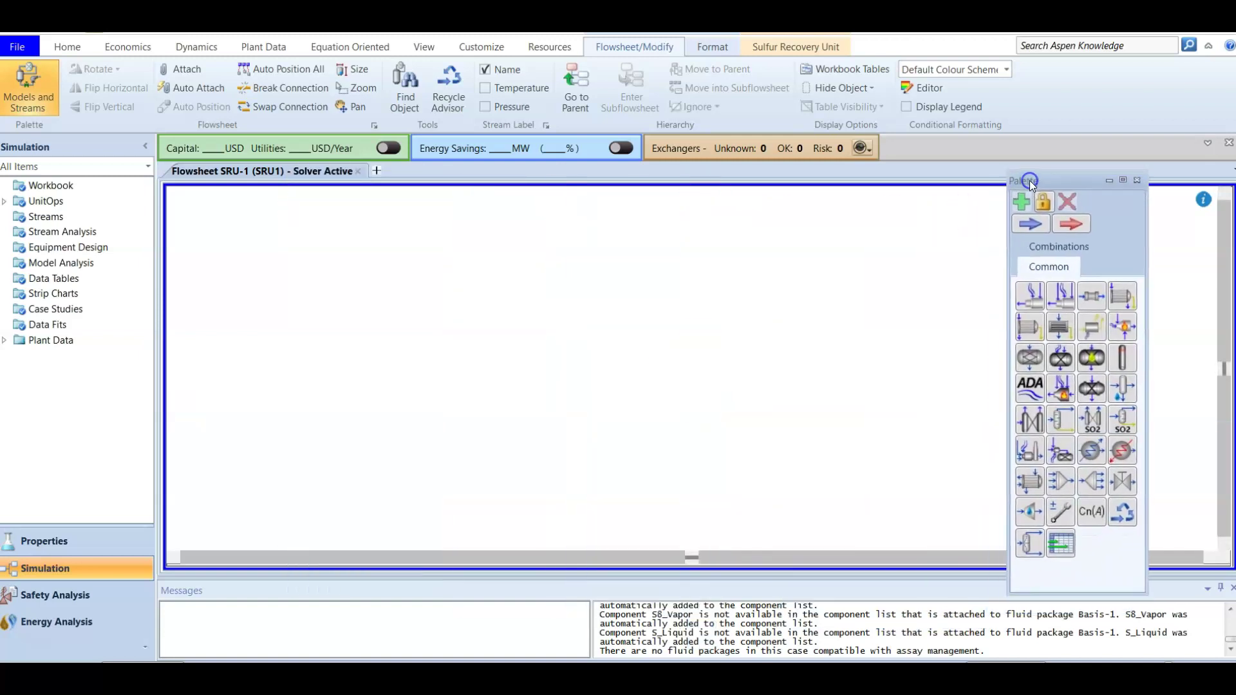
Place a material stream on the SRU-1 flowsheet and name it Acid gas
{"action": "left_click", "coordinate": [1031, 224]}
{"action": "left_click", "coordinate": [399, 291]}
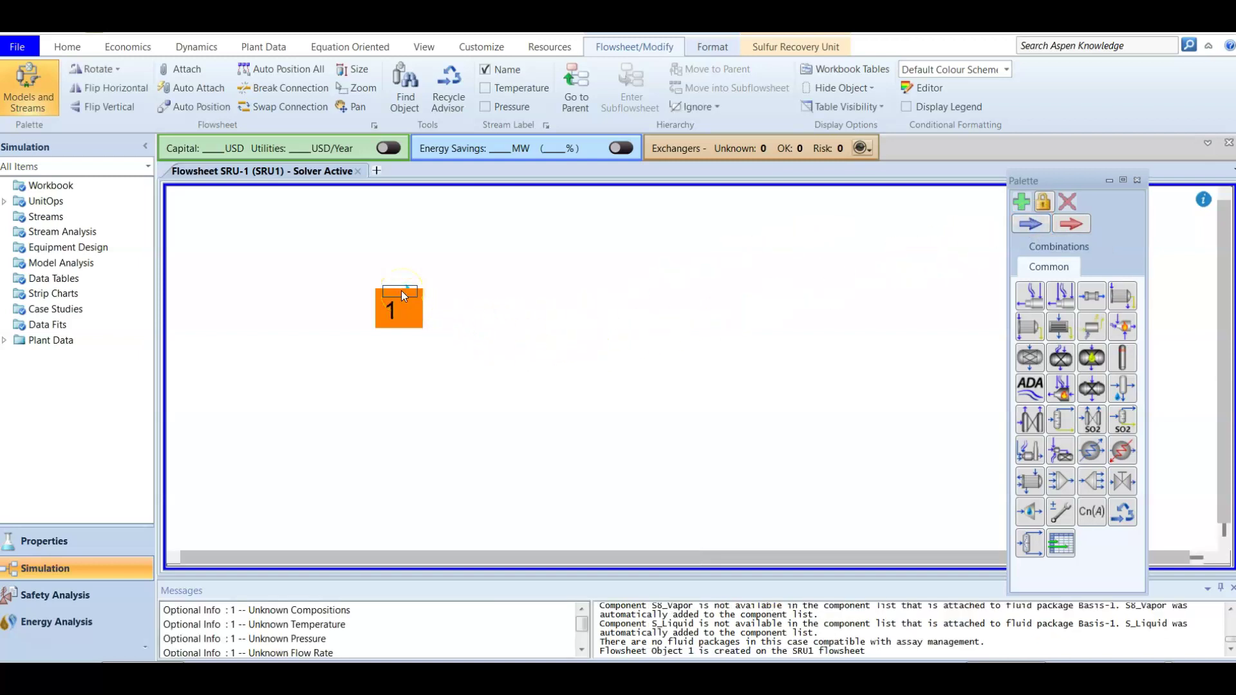
{"action": "double_click", "coordinate": [400, 291]}
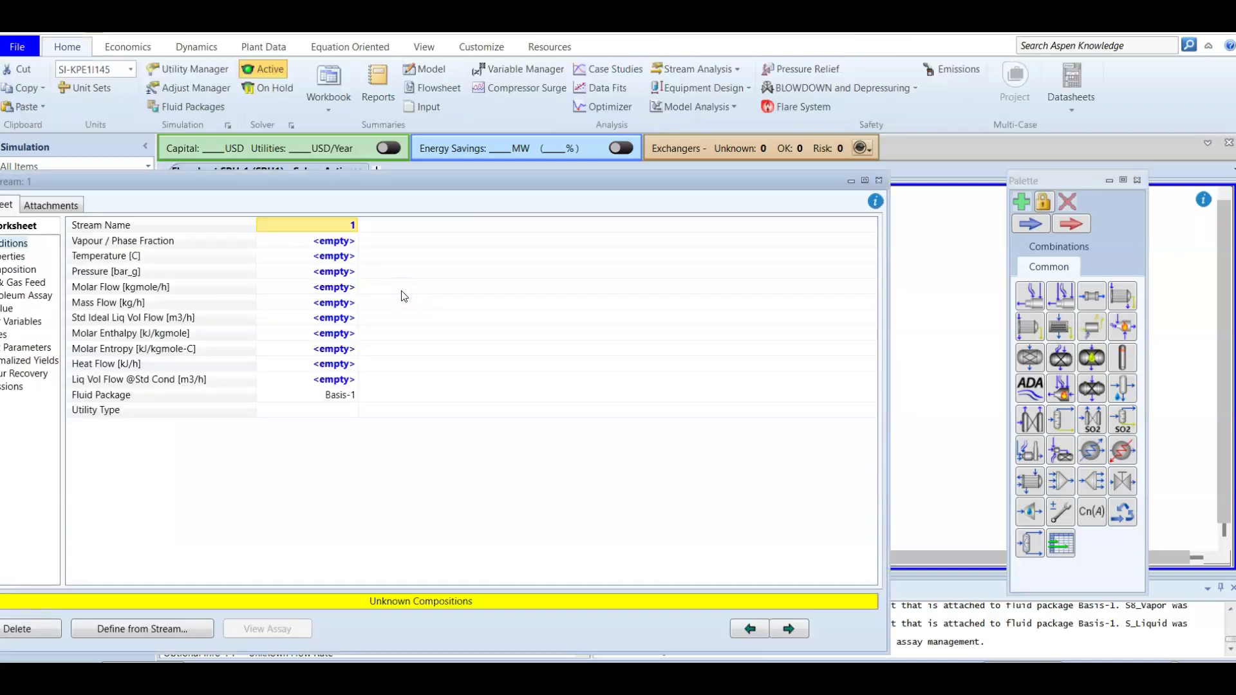
{"action": "left_click_drag", "start_coordinate": [372, 183], "coordinate": [568, 169]}
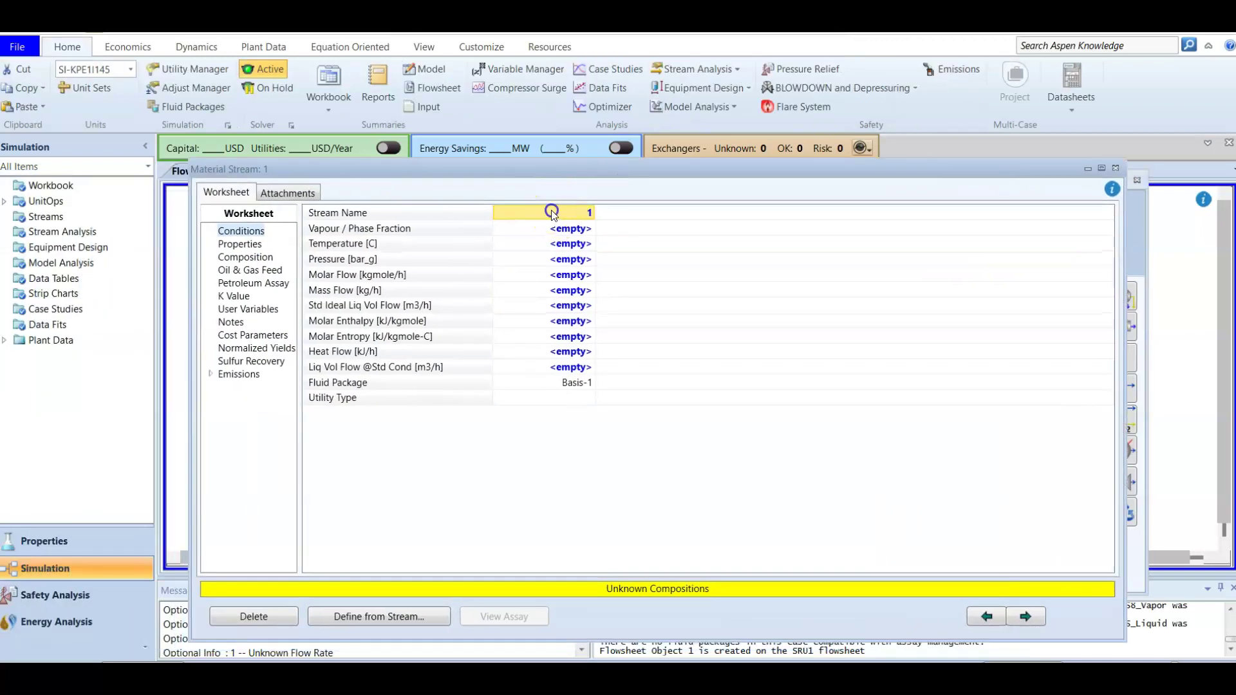
{"action": "type", "text": "Acid gas"}
{"action": "key", "text": "Return"}
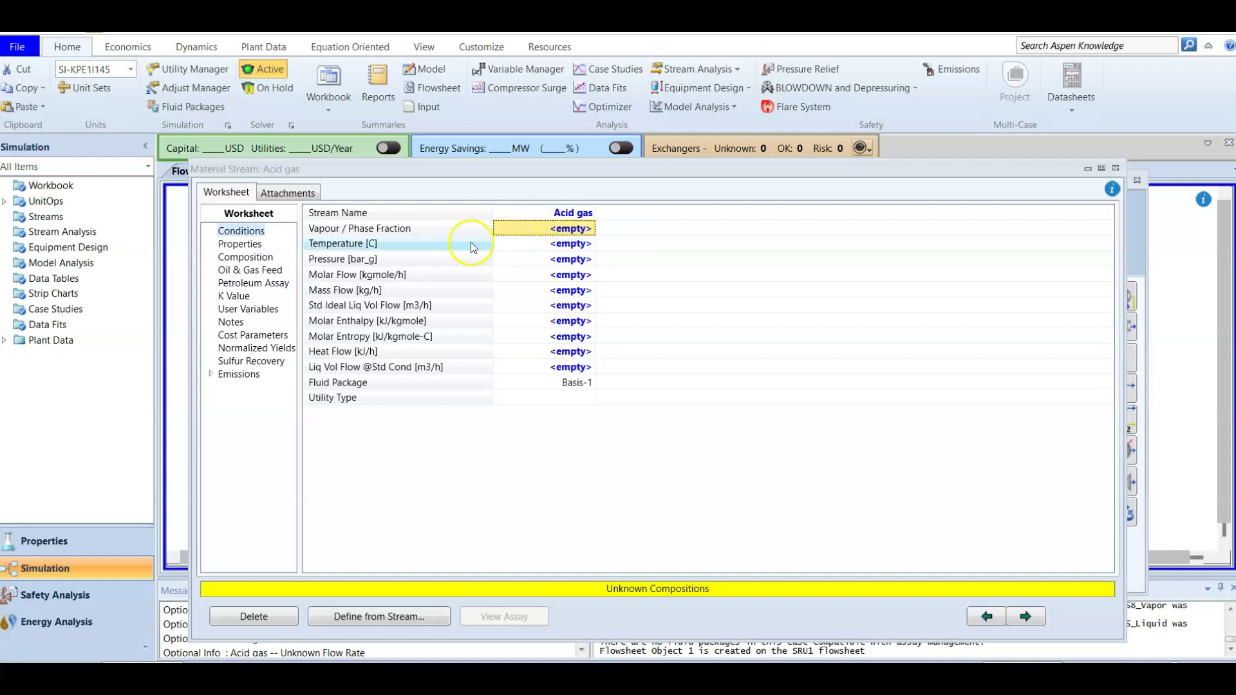
Set the Acid gas stream's temperature to 35 C, pressure to 170.3 bar_g and molar flow to 100 kgmole/h
{"action": "left_click", "coordinate": [512, 245]}
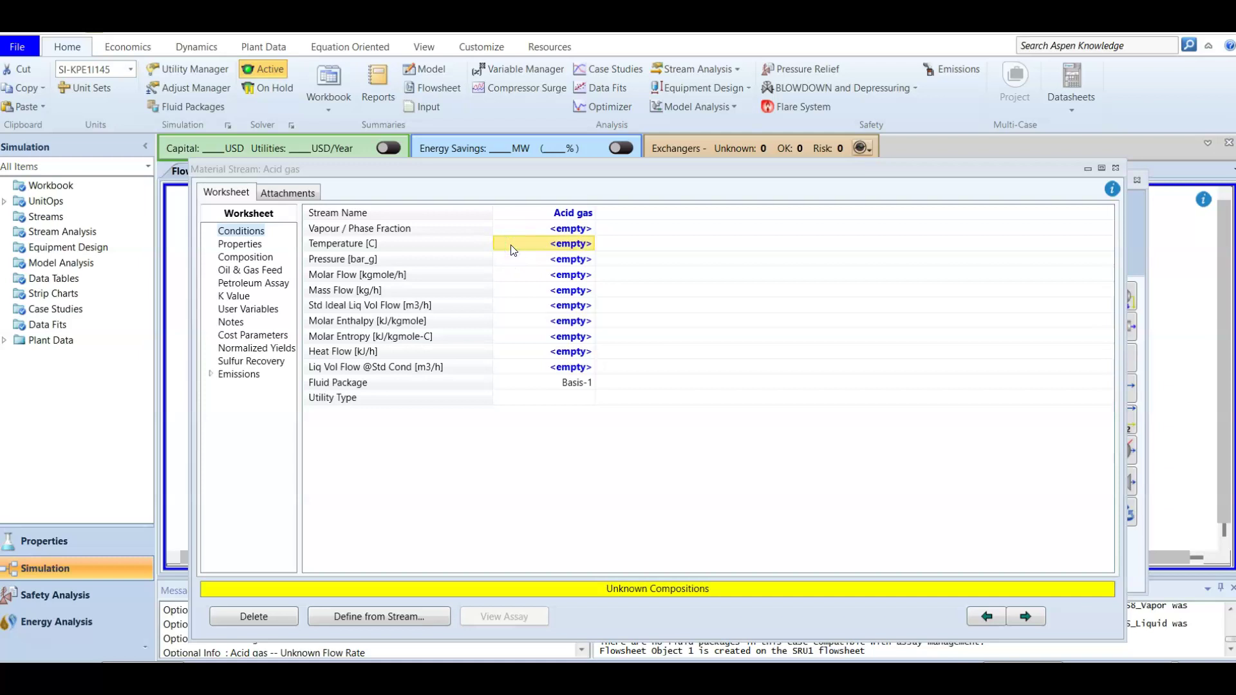
{"action": "type", "text": "35"}
{"action": "key", "text": "Return"}
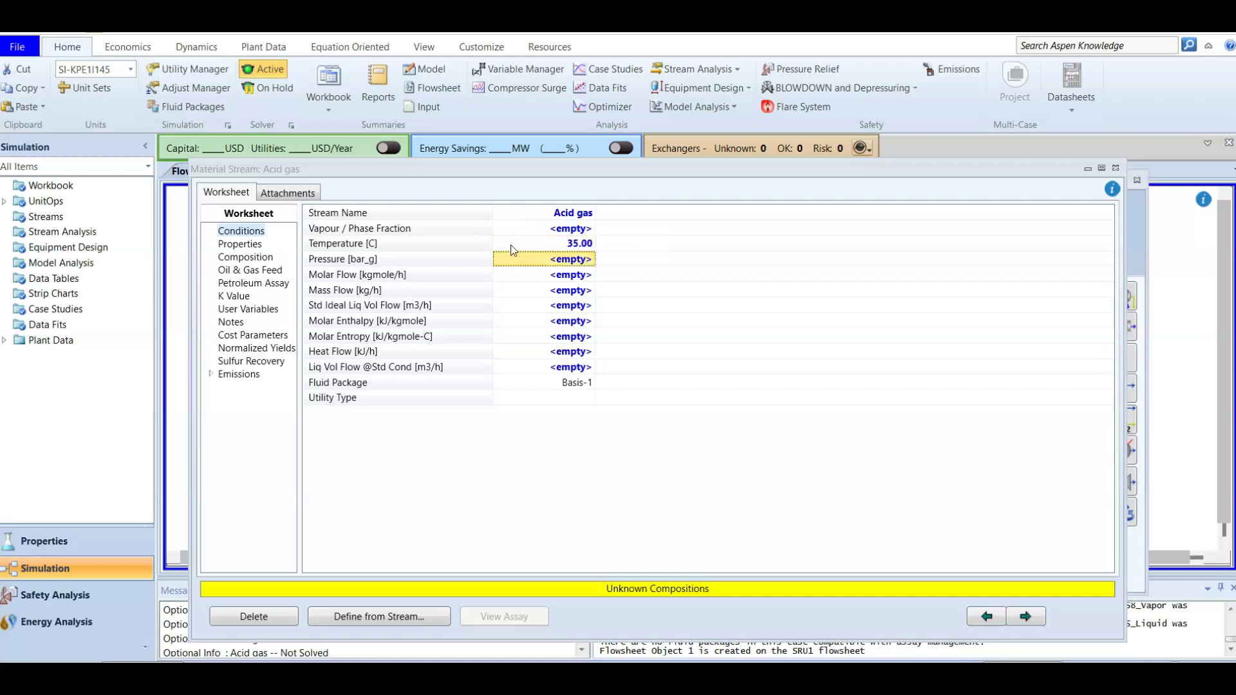
{"action": "type", "text": "170.3"}
{"action": "key", "text": "Return"}
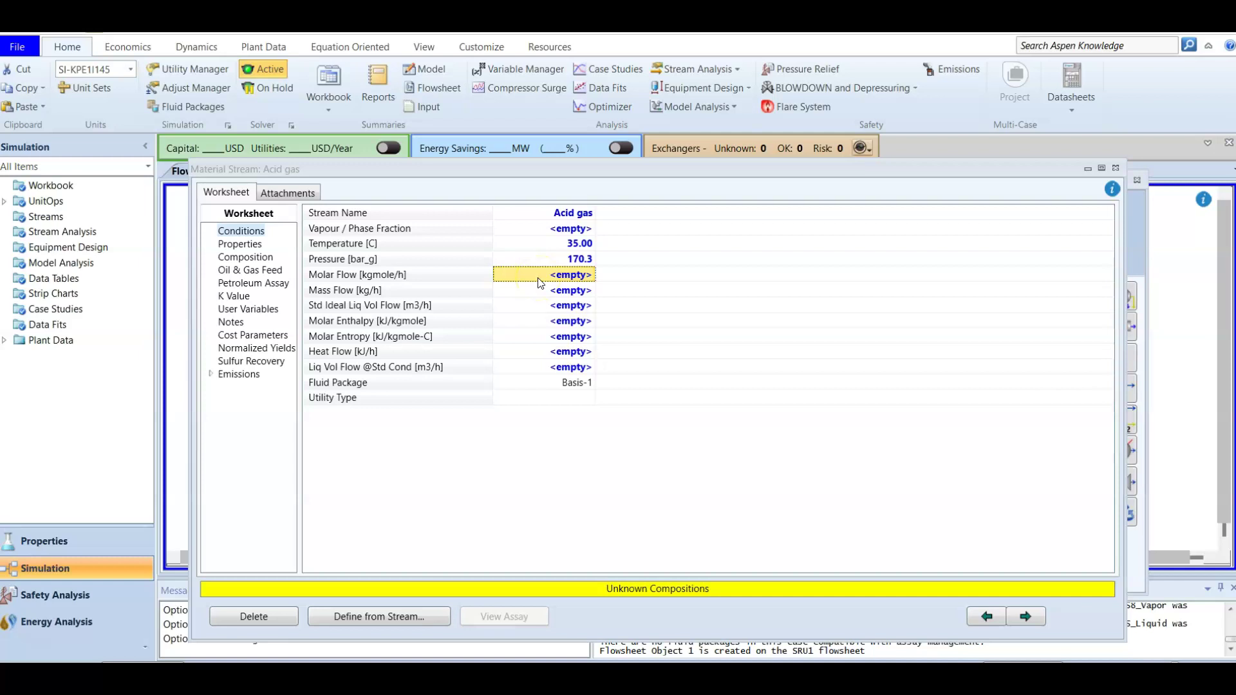
{"action": "type", "text": "100"}
{"action": "key", "text": "Return"}
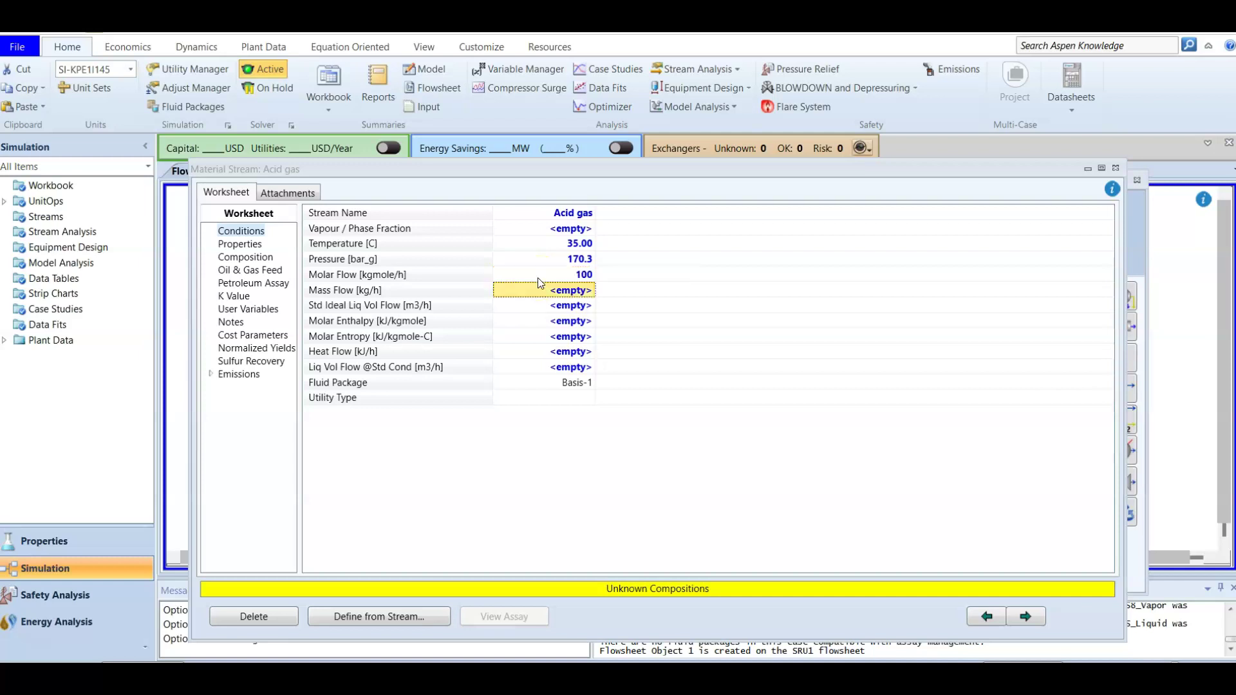
Enter the Acid gas stream's composition as mole fractions, with CO2 at 0.242 and H2S at 0.75
{"action": "left_click", "coordinate": [258, 257]}
{"action": "left_click", "coordinate": [624, 343]}
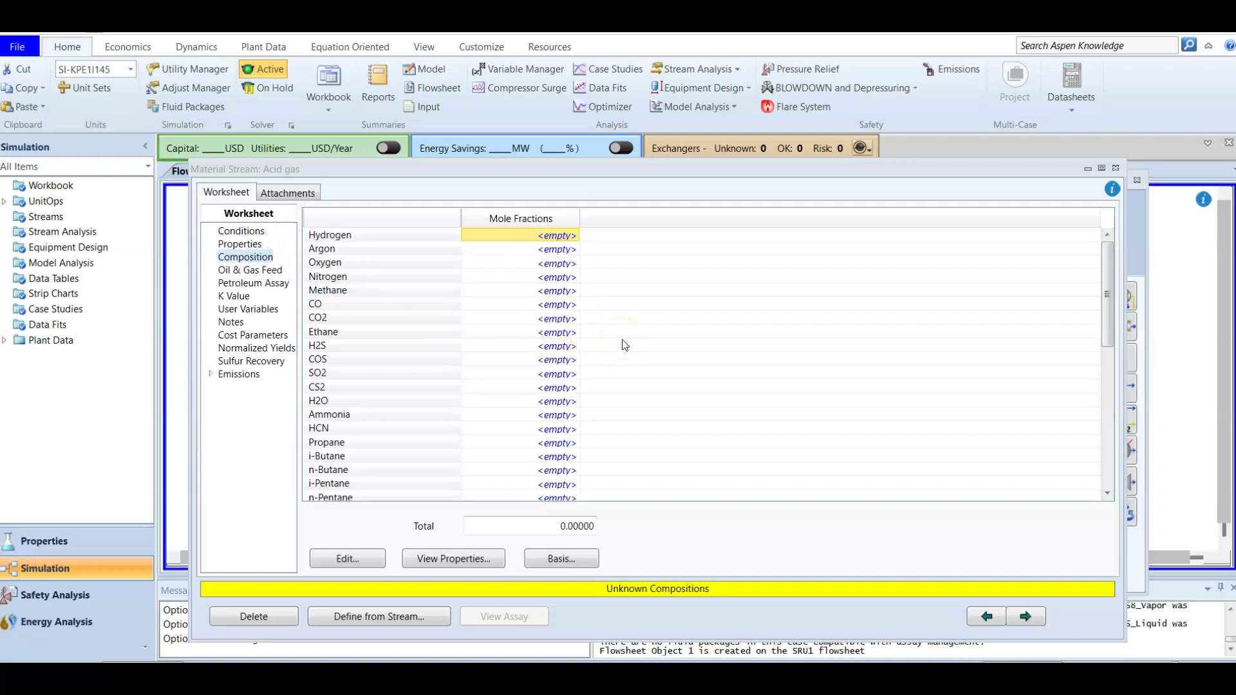
{"action": "left_click", "coordinate": [542, 319]}
{"action": "type", "text": "0"}
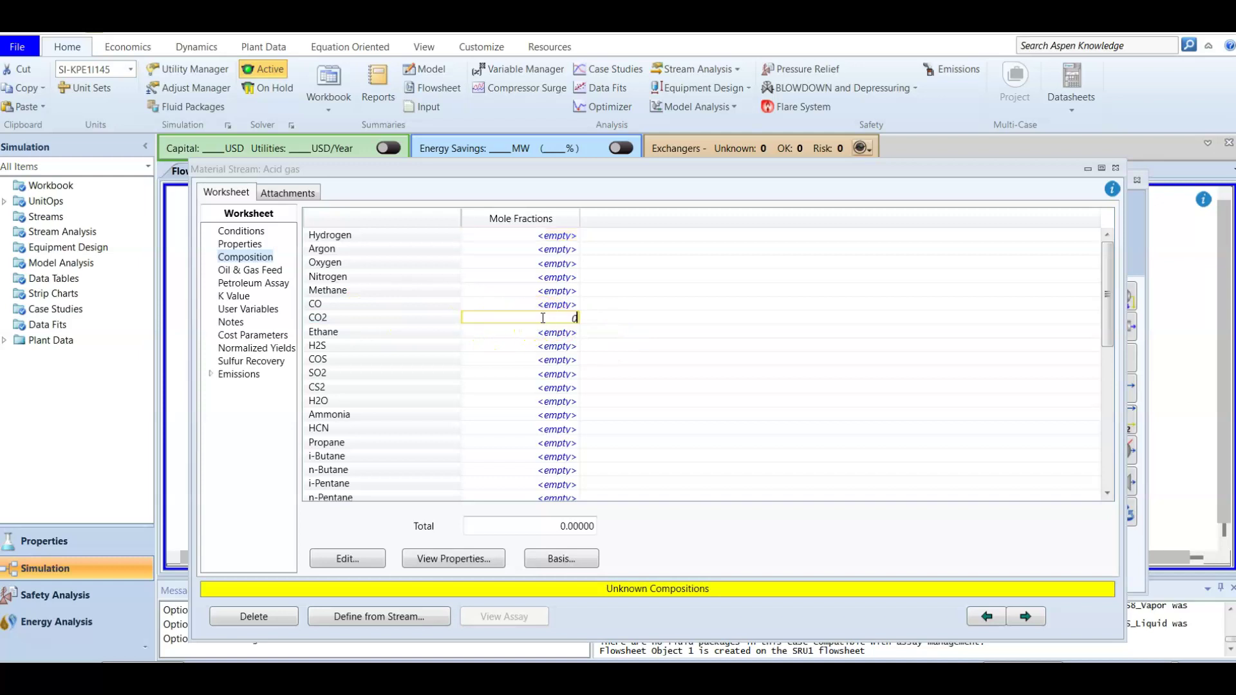
{"action": "type", "text": ".242"}
{"action": "key", "text": "Return"}
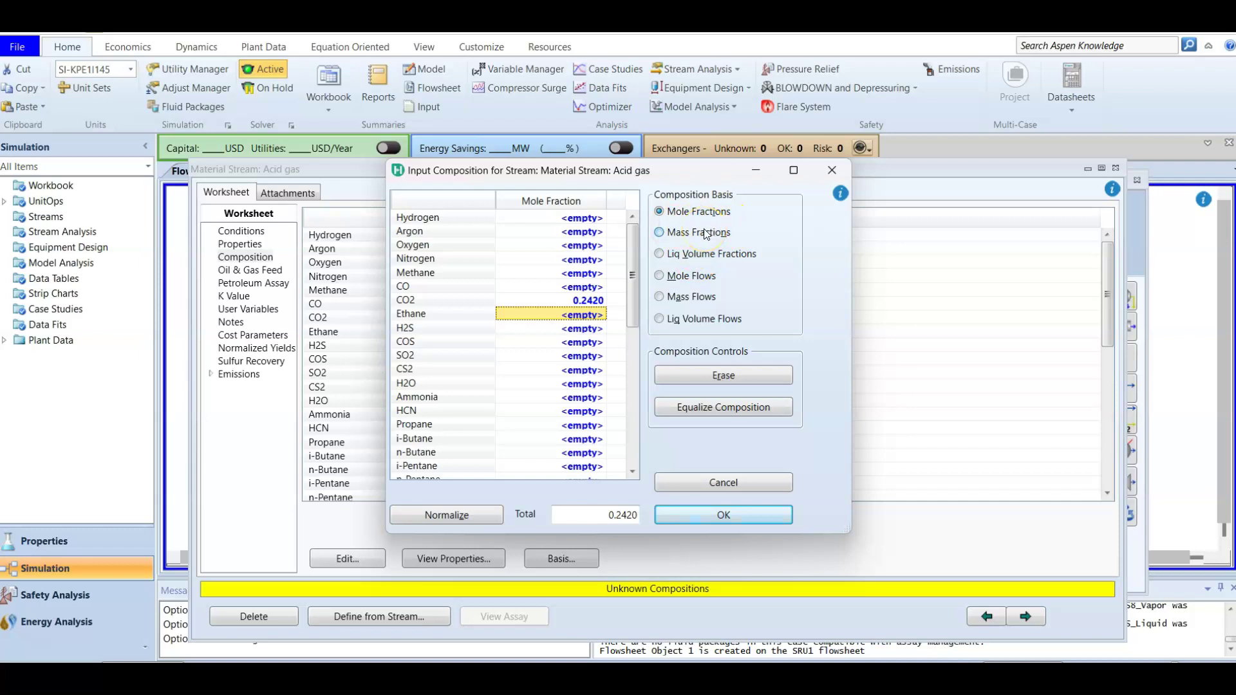
{"action": "left_click", "coordinate": [579, 329]}
{"action": "type", "text": "0"}
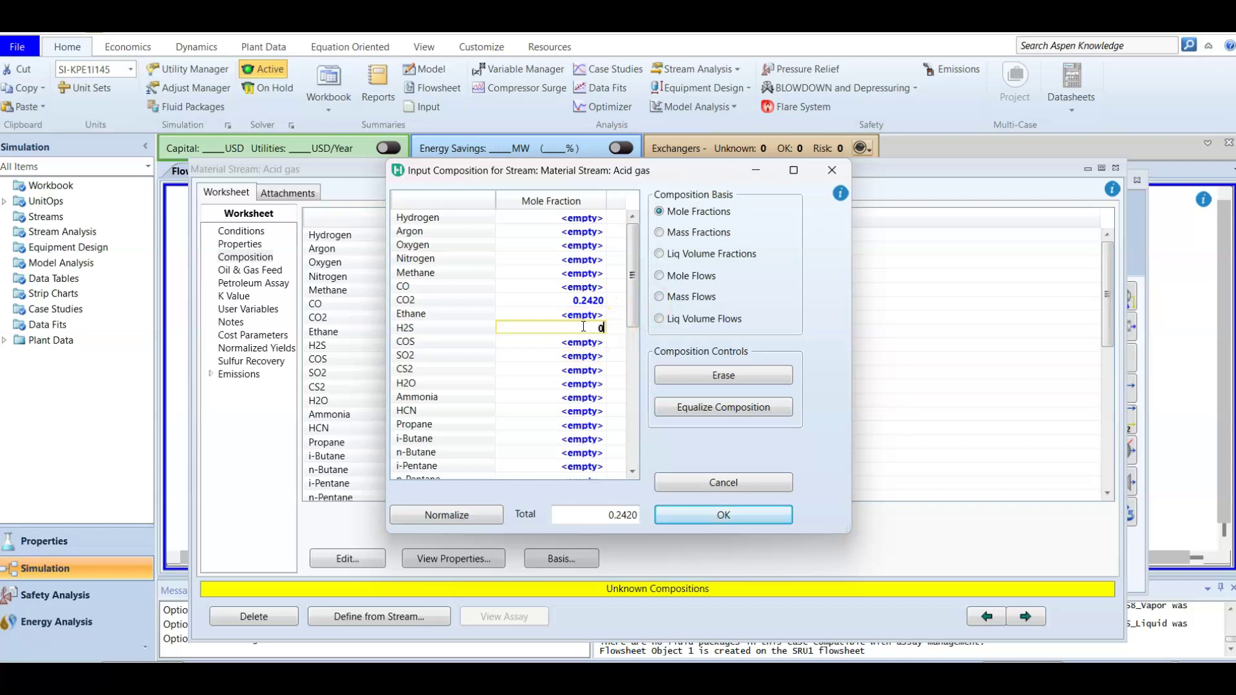
{"action": "type", "text": ".75"}
{"action": "key", "text": "Return"}
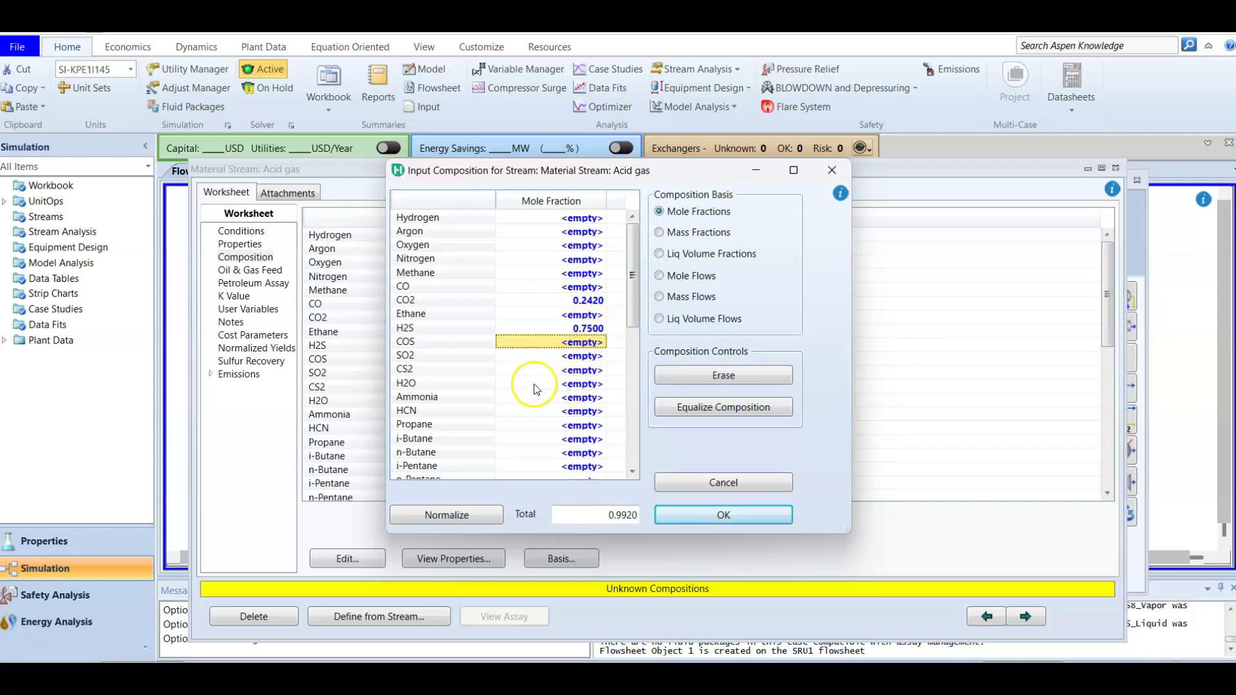
Set the methane mole fraction in the Acid gas composition to 0.005
{"action": "scroll", "coordinate": [432, 342], "scroll_direction": "down", "scroll_amount": 2}
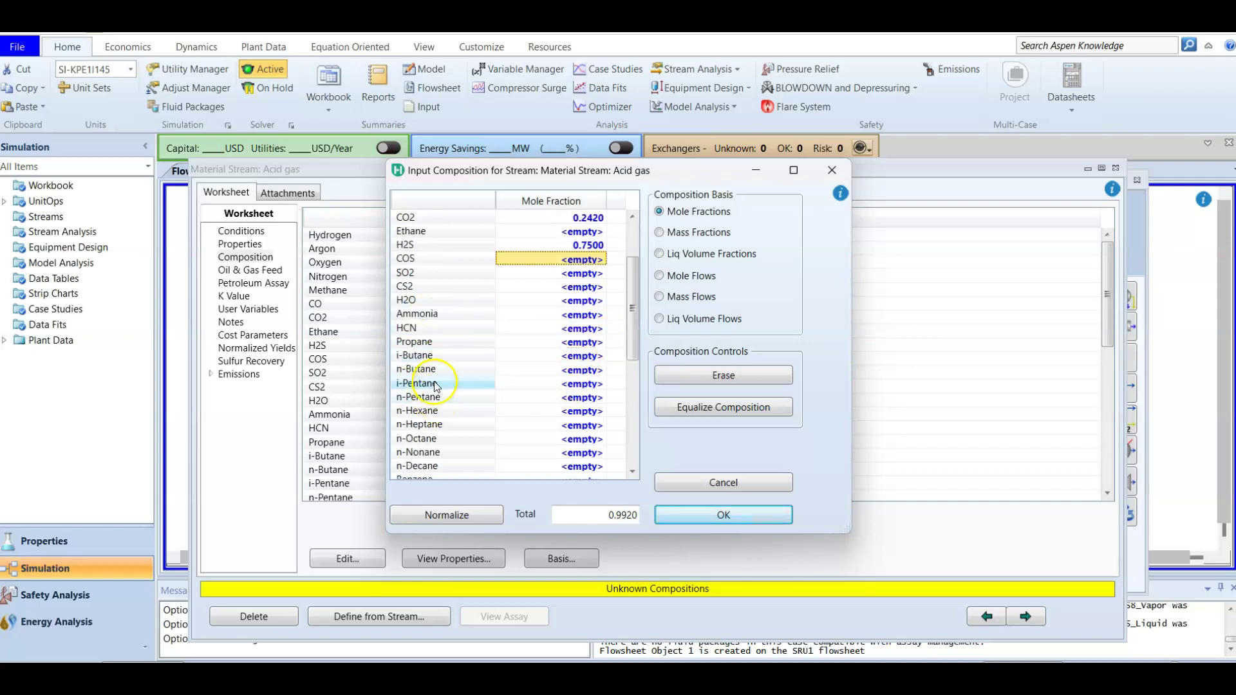
{"action": "scroll", "coordinate": [436, 345], "scroll_direction": "up", "scroll_amount": 2}
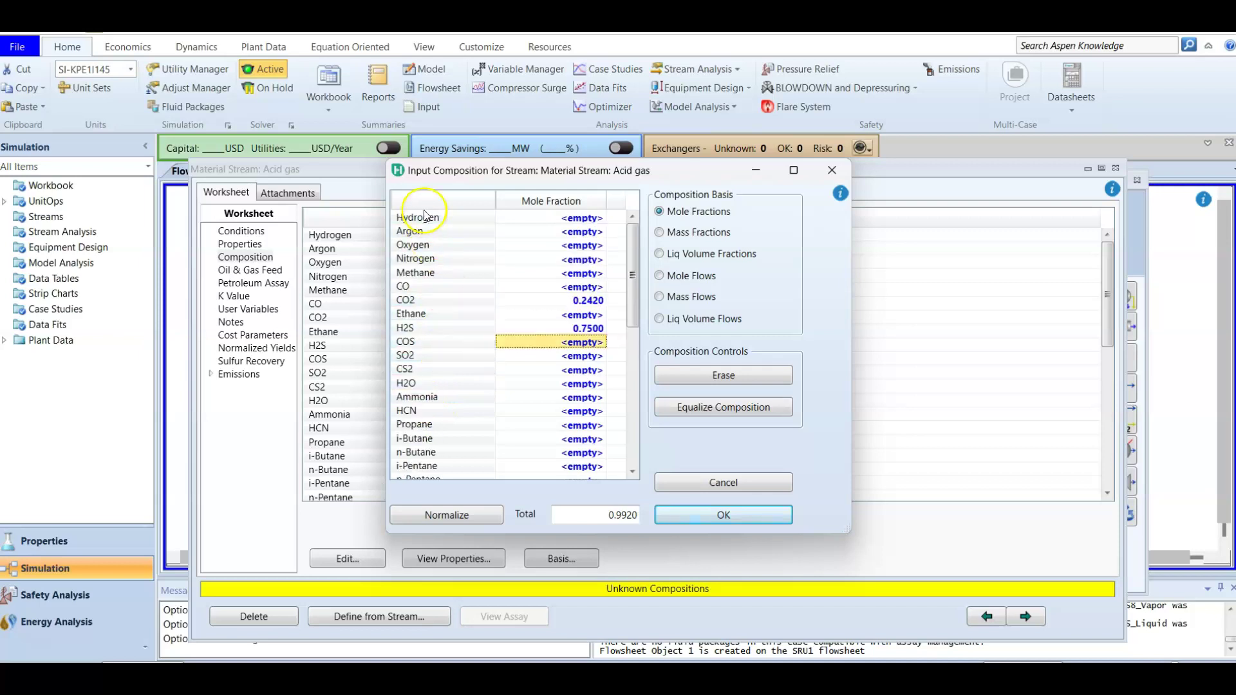
{"action": "left_click", "coordinate": [574, 275]}
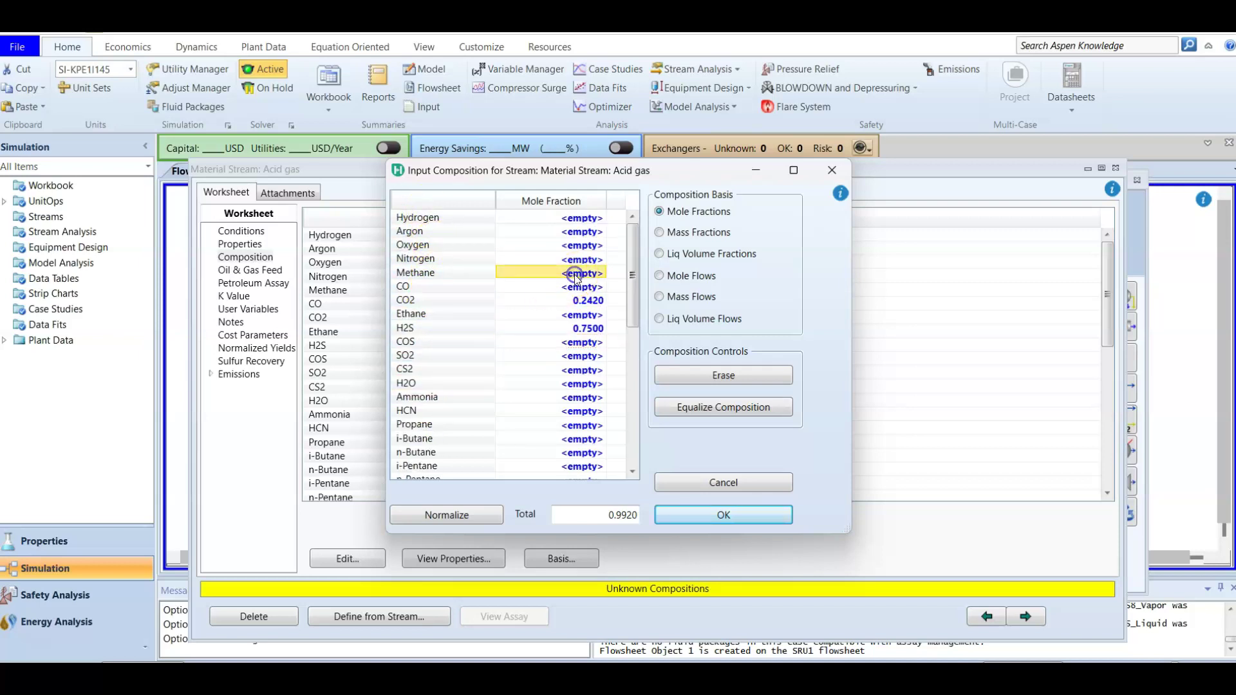
{"action": "type", "text": "0.000"}
{"action": "key", "text": "BackSpace"}
{"action": "type", "text": "5"}
{"action": "key", "text": "Return"}
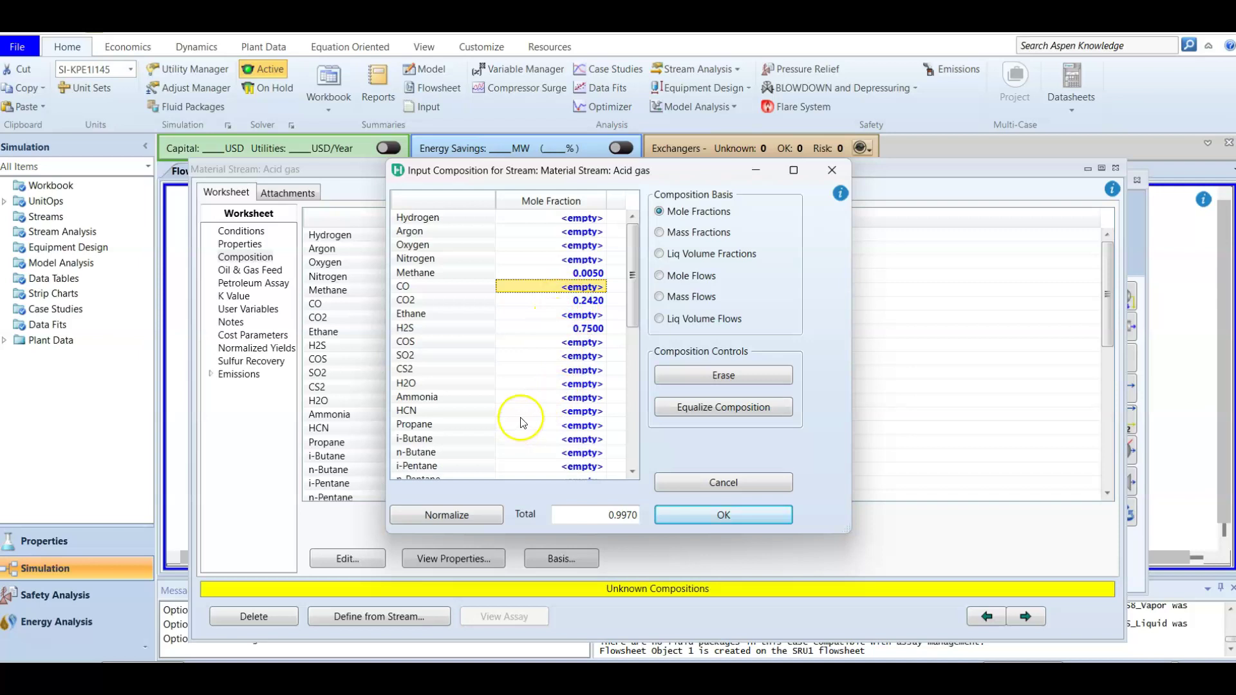
Set the ethane mole fraction to 0.002 and propane to 0.001, and accept the Acid gas composition
{"action": "left_click", "coordinate": [577, 315]}
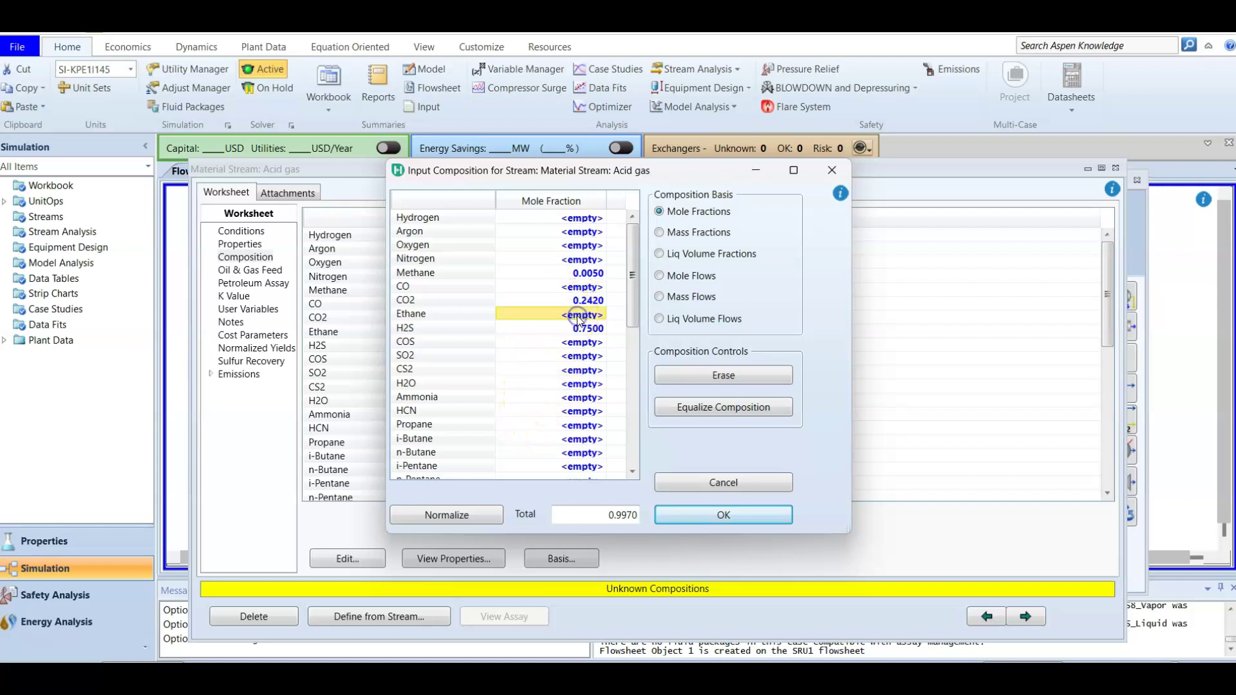
{"action": "type", "text": "0.002"}
{"action": "key", "text": "Return"}
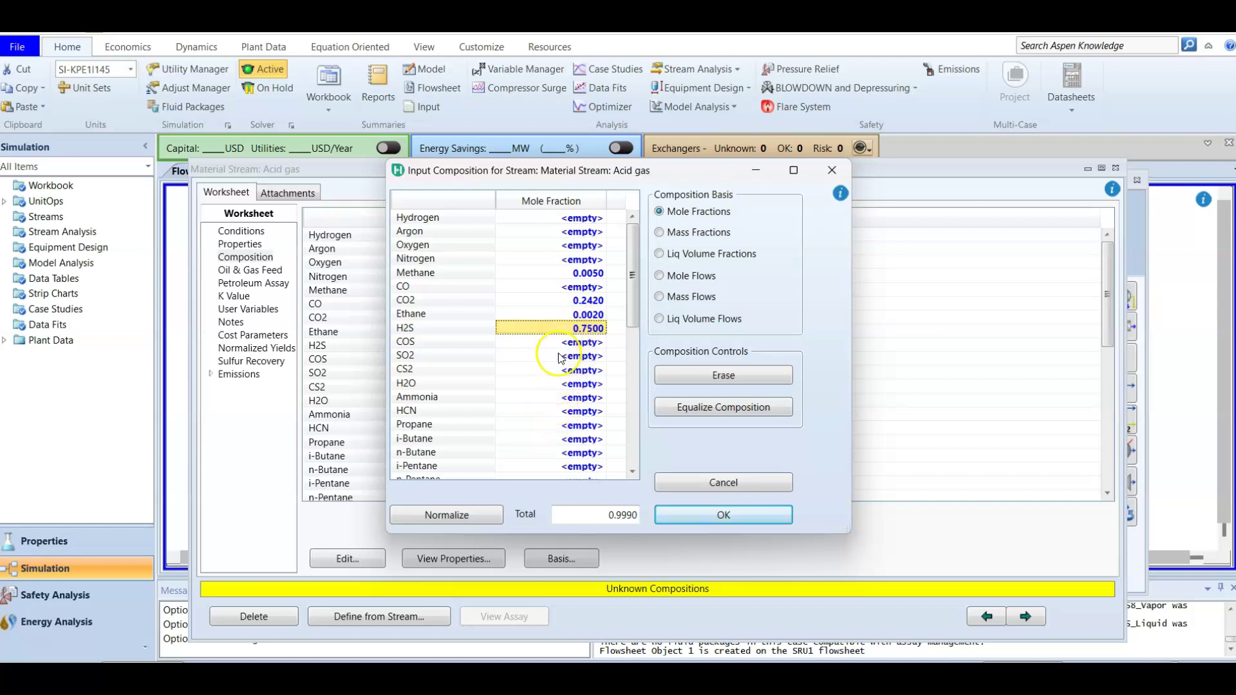
{"action": "left_click", "coordinate": [570, 425]}
{"action": "type", "text": "0.001"}
{"action": "key", "text": "Return"}
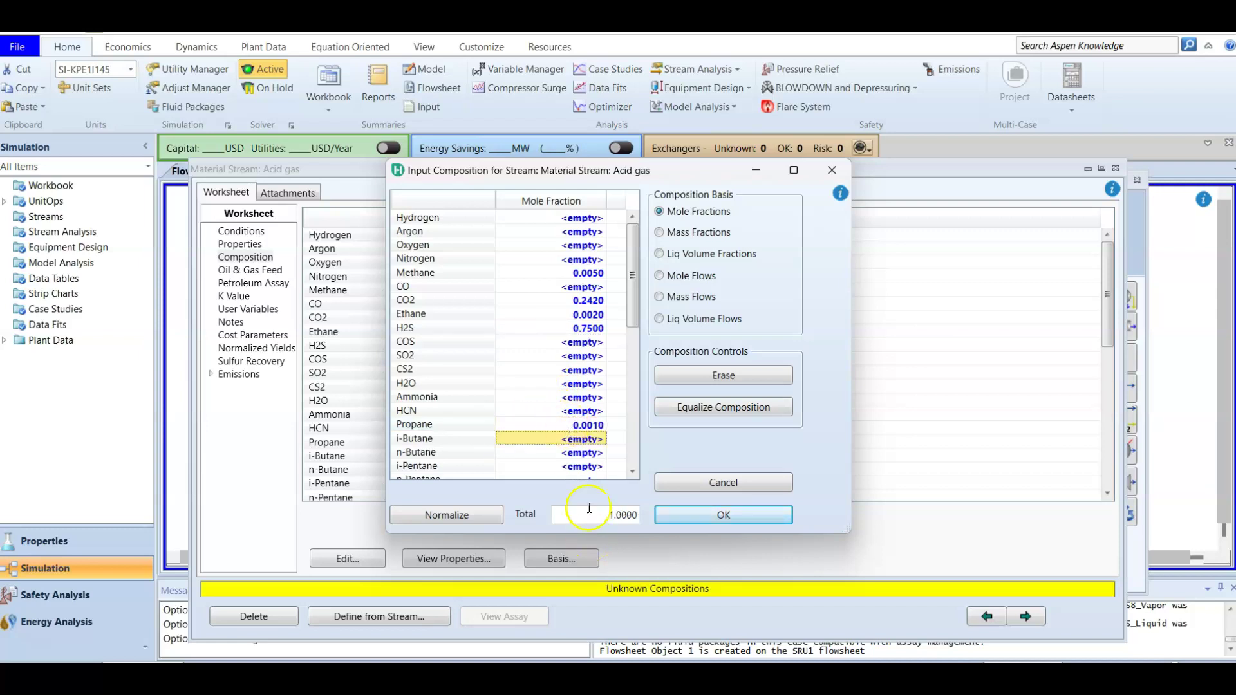
{"action": "left_click", "coordinate": [683, 516]}
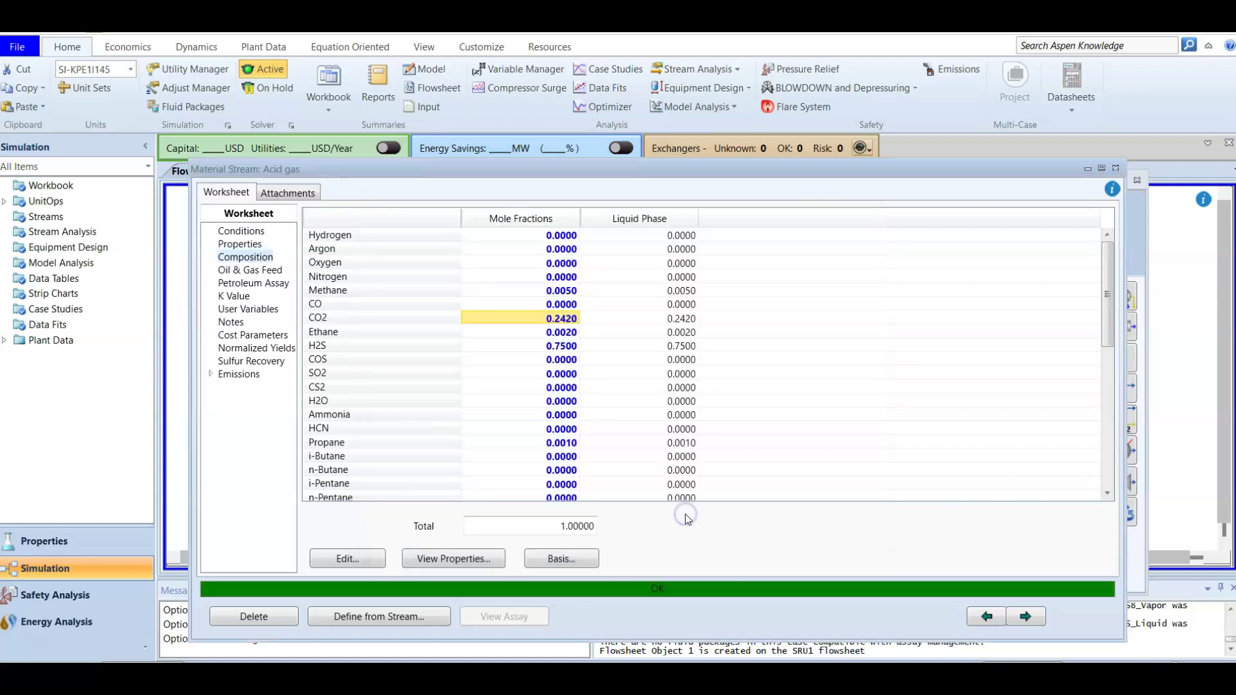
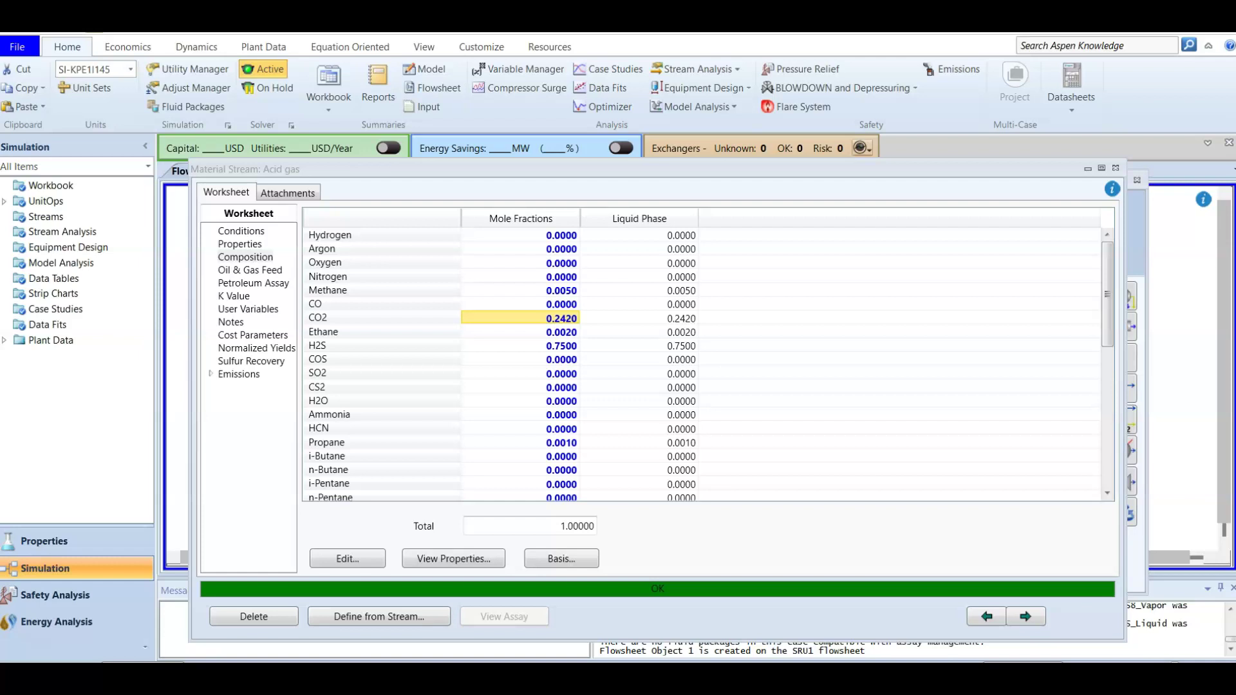
Close the Acid gas stream's properties and place a second material stream below it on the flowsheet
{"action": "left_click", "coordinate": [1116, 167]}
{"action": "left_click", "coordinate": [1030, 225]}
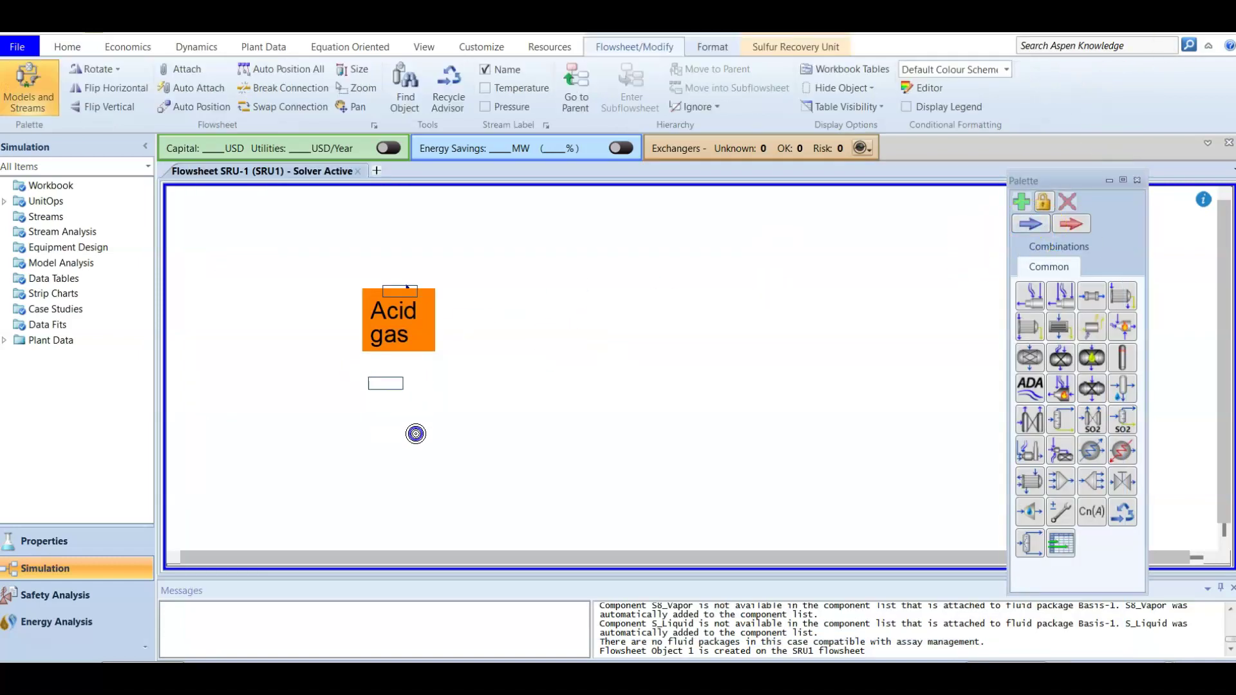
{"action": "left_click", "coordinate": [419, 447]}
{"action": "left_click", "coordinate": [385, 392]}
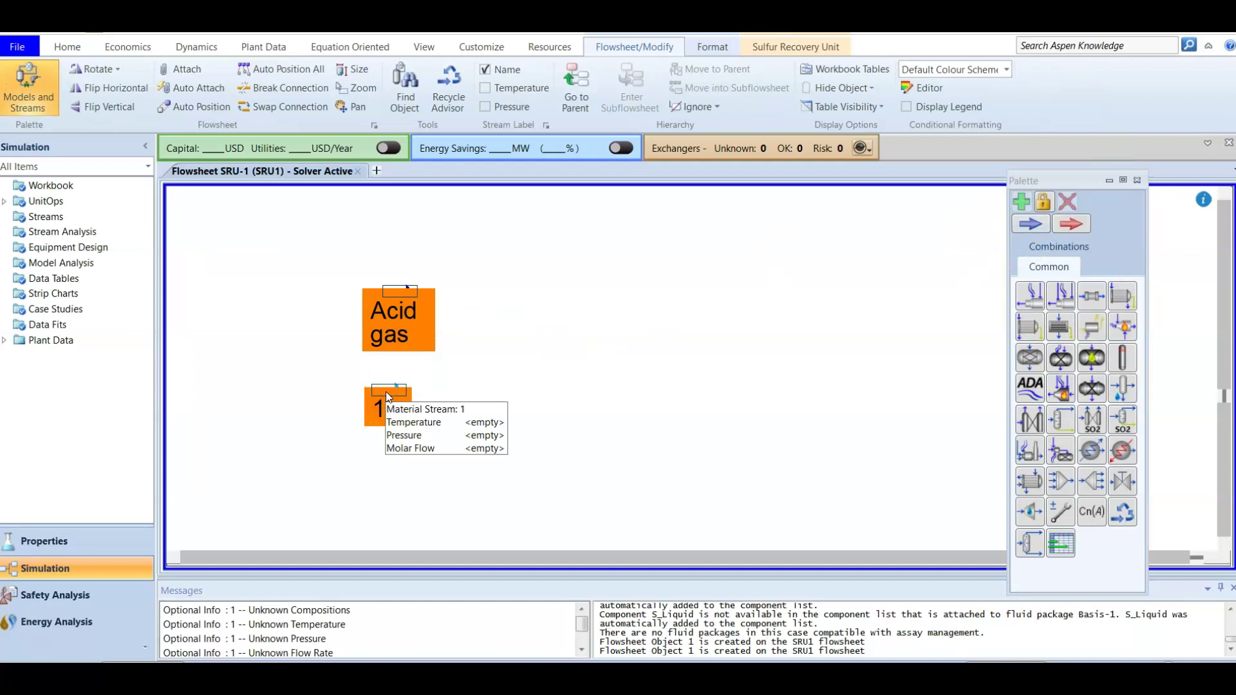
{"action": "left_click", "coordinate": [512, 378]}
Open the new material stream's properties and rename it Air to furnace
{"action": "double_click", "coordinate": [391, 390]}
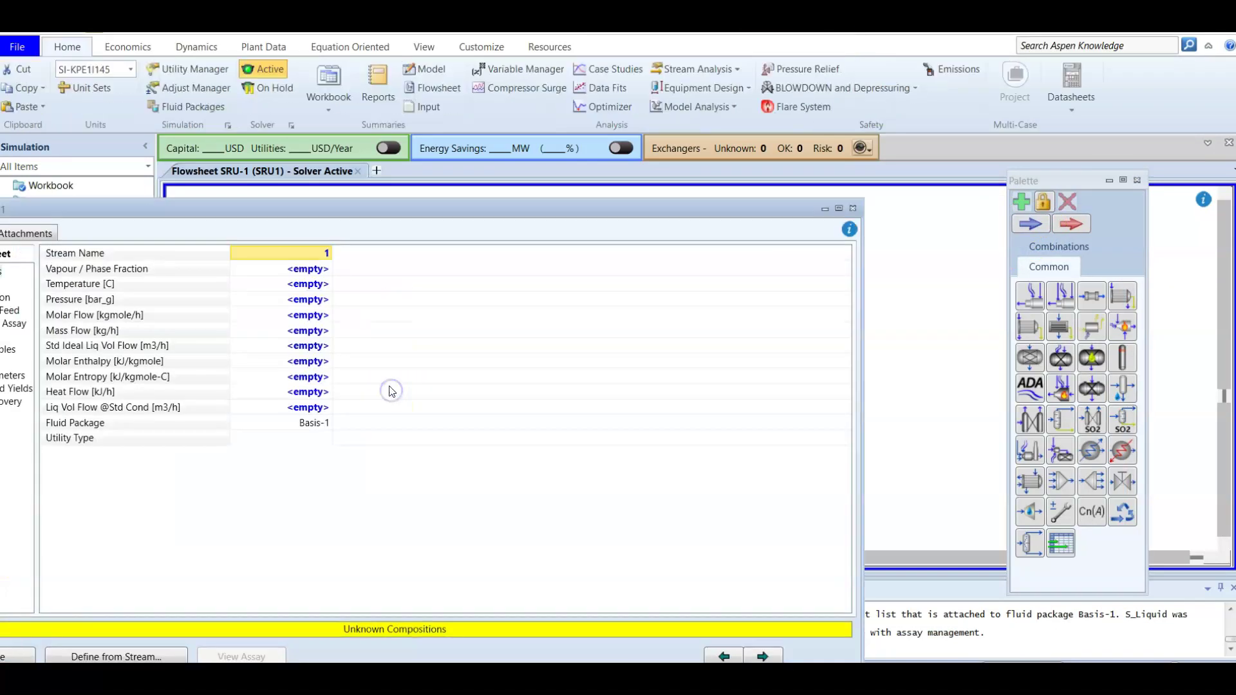
{"action": "left_click_drag", "start_coordinate": [353, 206], "coordinate": [580, 165]}
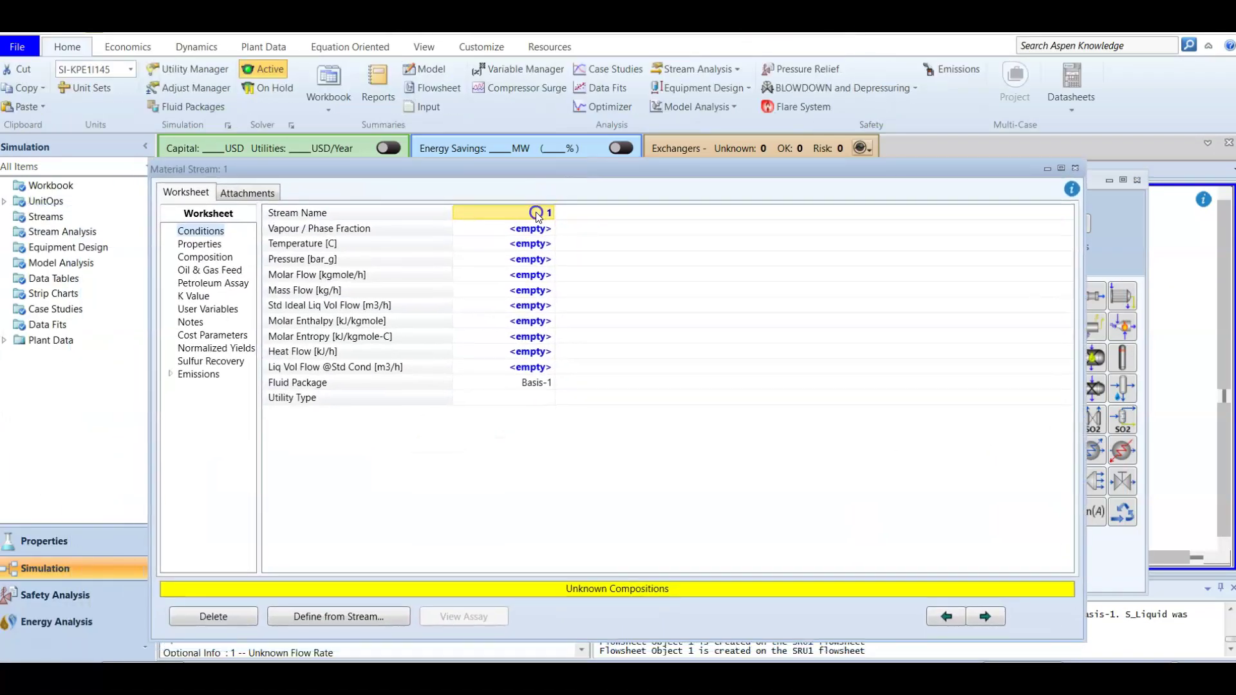
{"action": "left_click", "coordinate": [538, 217]}
{"action": "key", "text": "BackSpace"}
{"action": "type", "text": "Air to fur"}
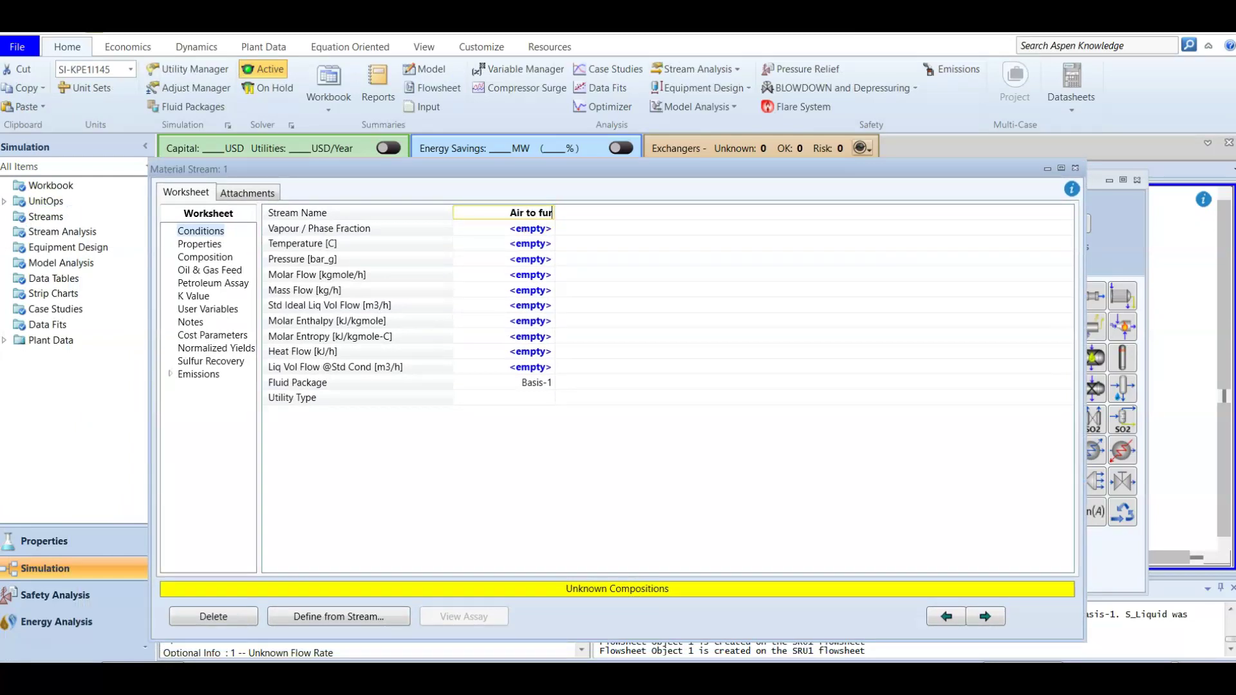
{"action": "type", "text": "nace"}
{"action": "key", "text": "Return"}
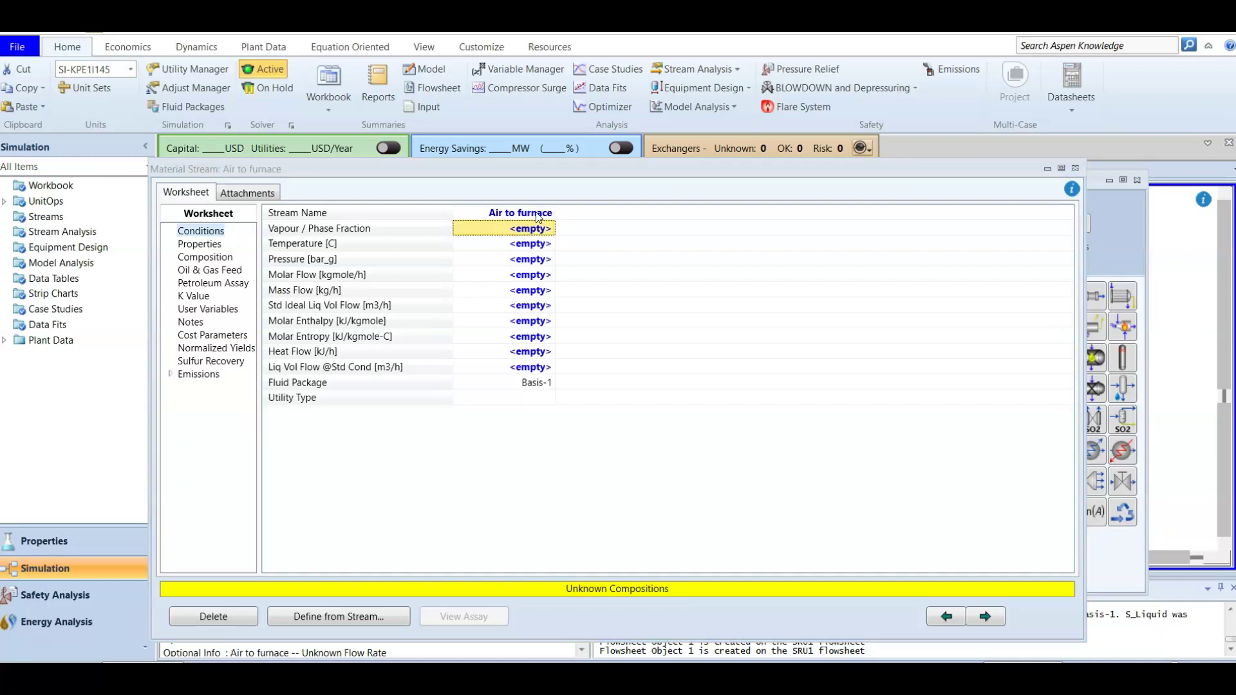
Set the Air to furnace stream's temperature to 50 C and its pressure to 170.3 kPa
{"action": "left_click", "coordinate": [516, 247]}
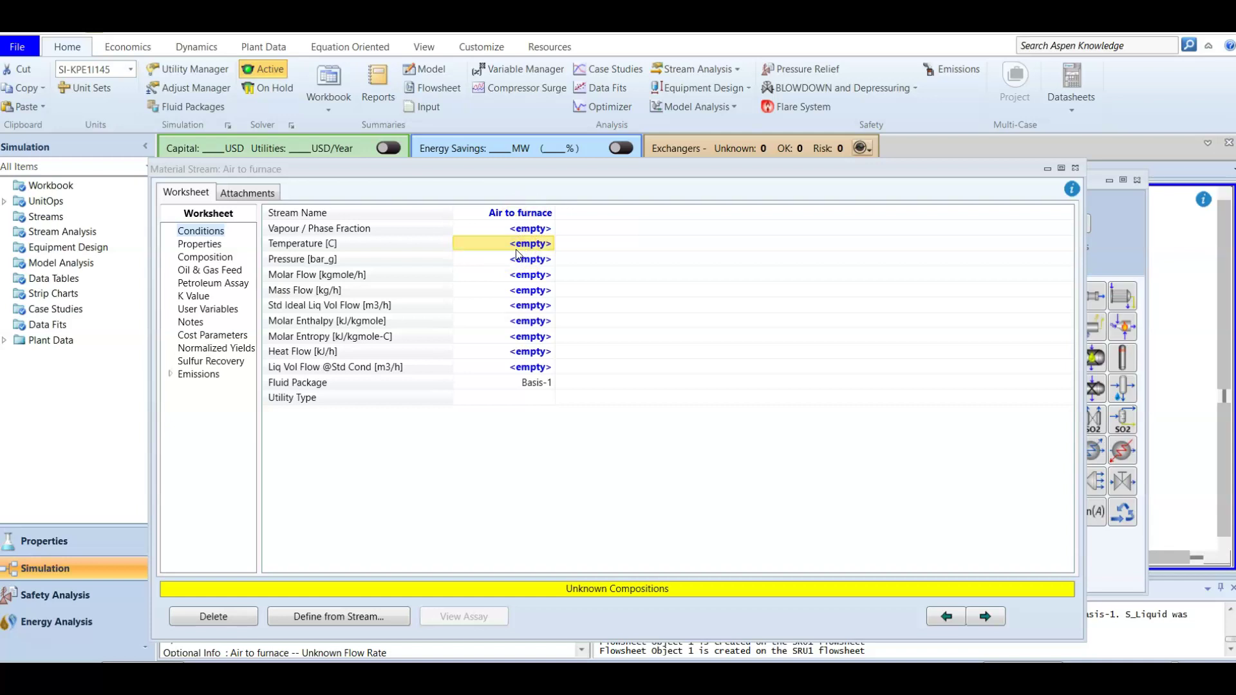
{"action": "type", "text": "50"}
{"action": "key", "text": "Return"}
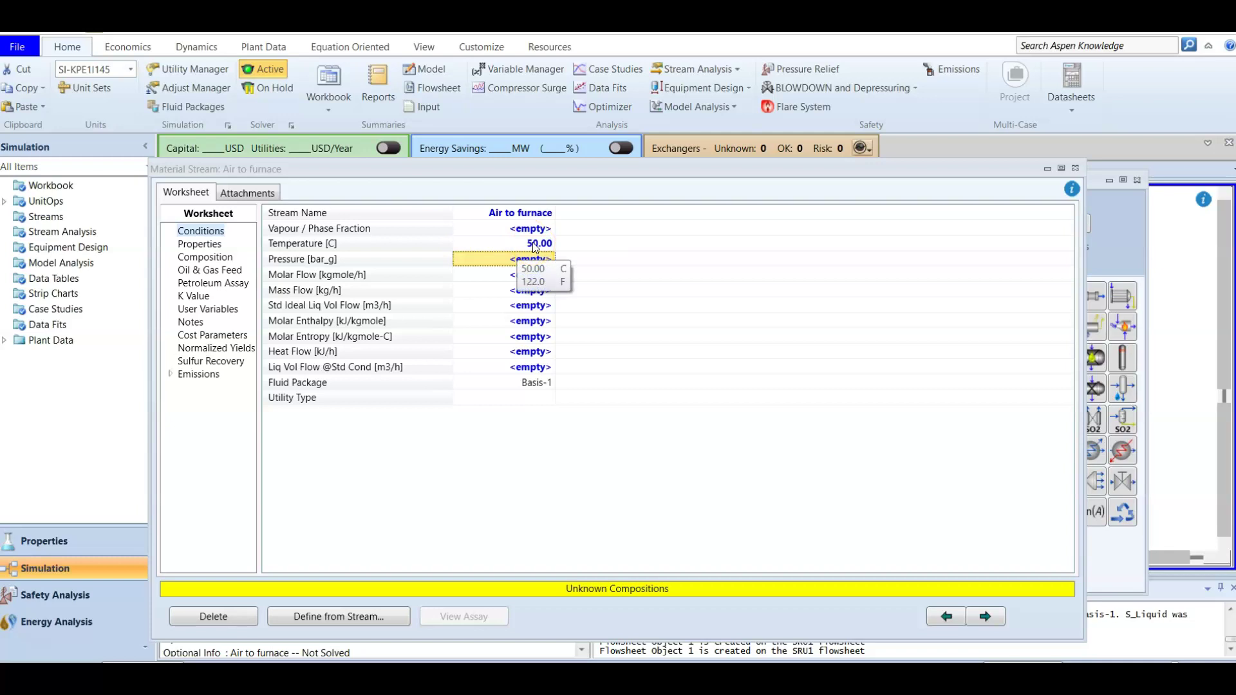
{"action": "left_click", "coordinate": [543, 265]}
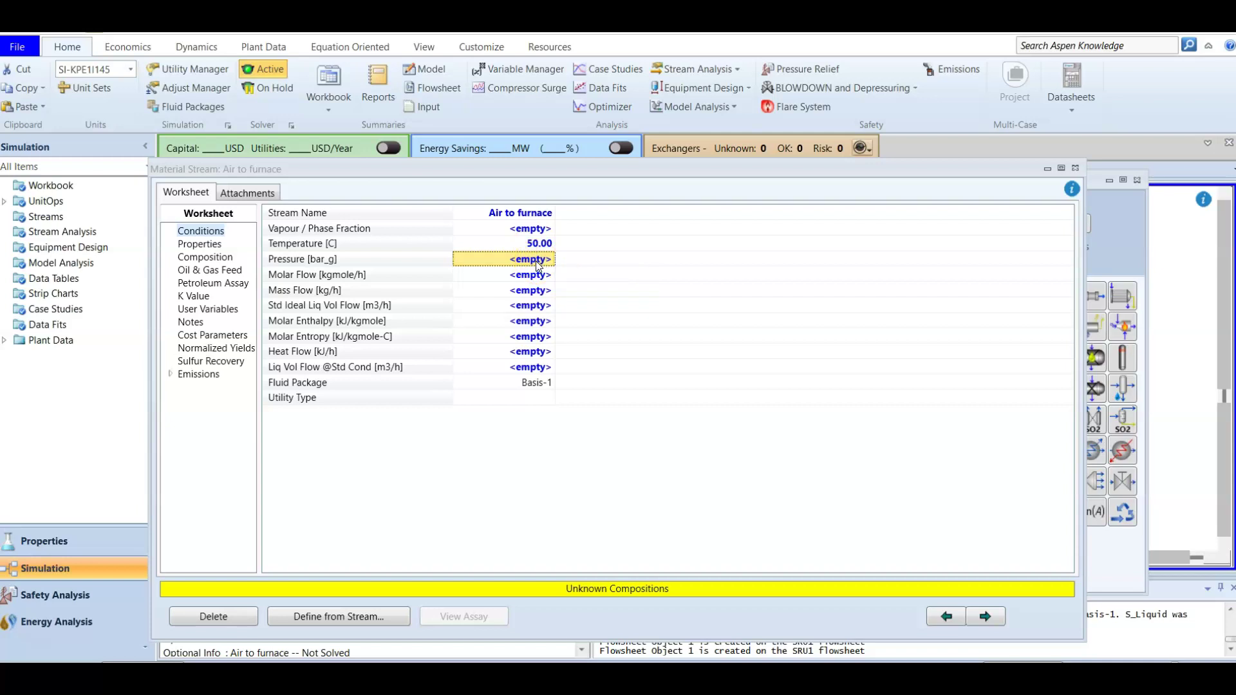
{"action": "type", "text": "17"}
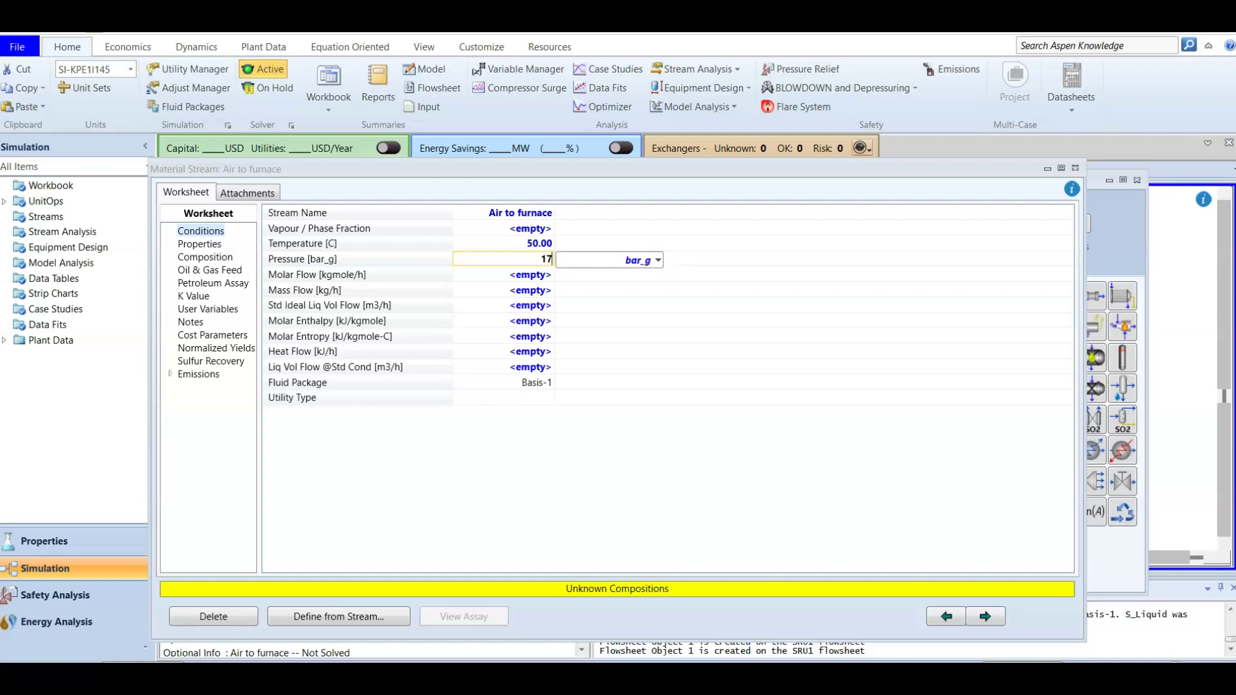
{"action": "type", "text": "0.3"}
{"action": "left_click", "coordinate": [658, 260]}
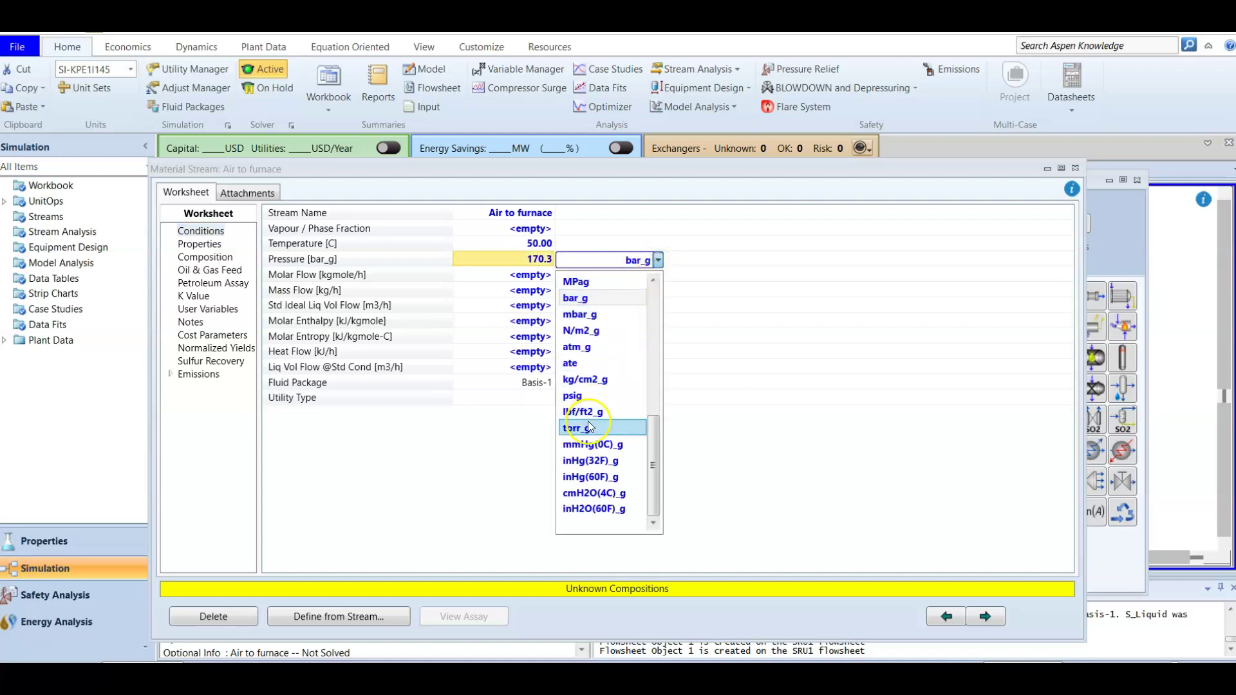
{"action": "scroll", "coordinate": [582, 465], "scroll_direction": "up", "scroll_amount": 4}
{"action": "scroll", "coordinate": [582, 465], "scroll_direction": "up", "scroll_amount": 3}
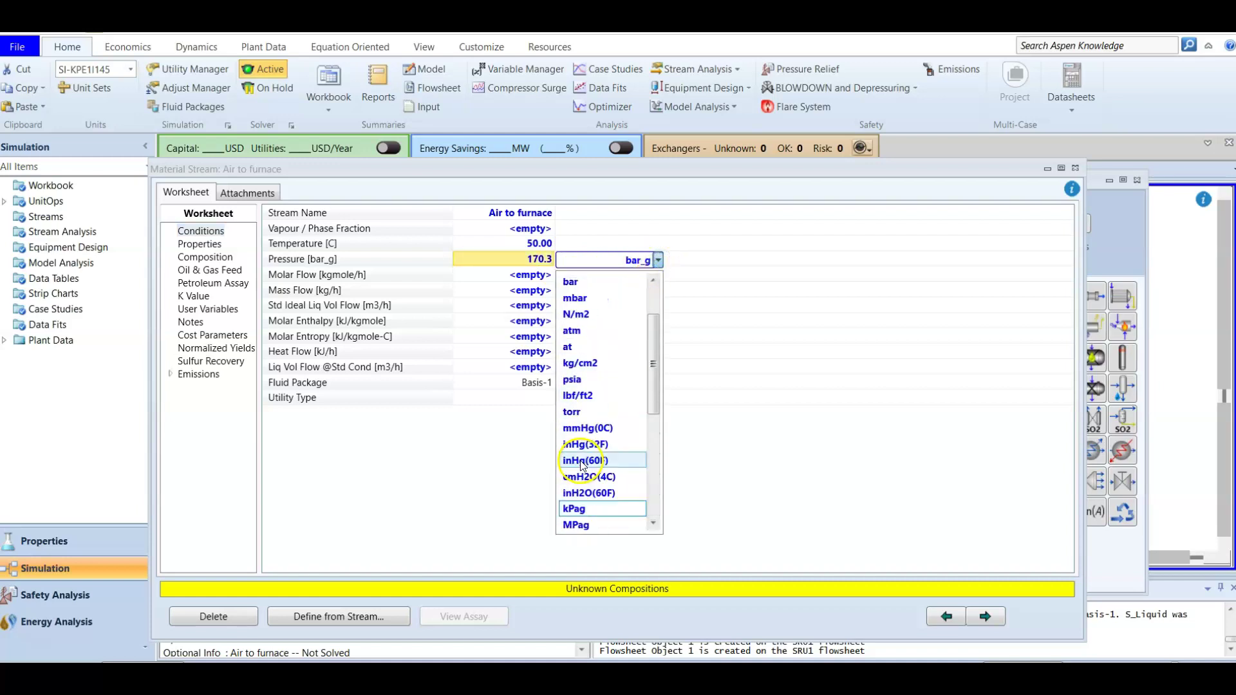
{"action": "left_click", "coordinate": [598, 284]}
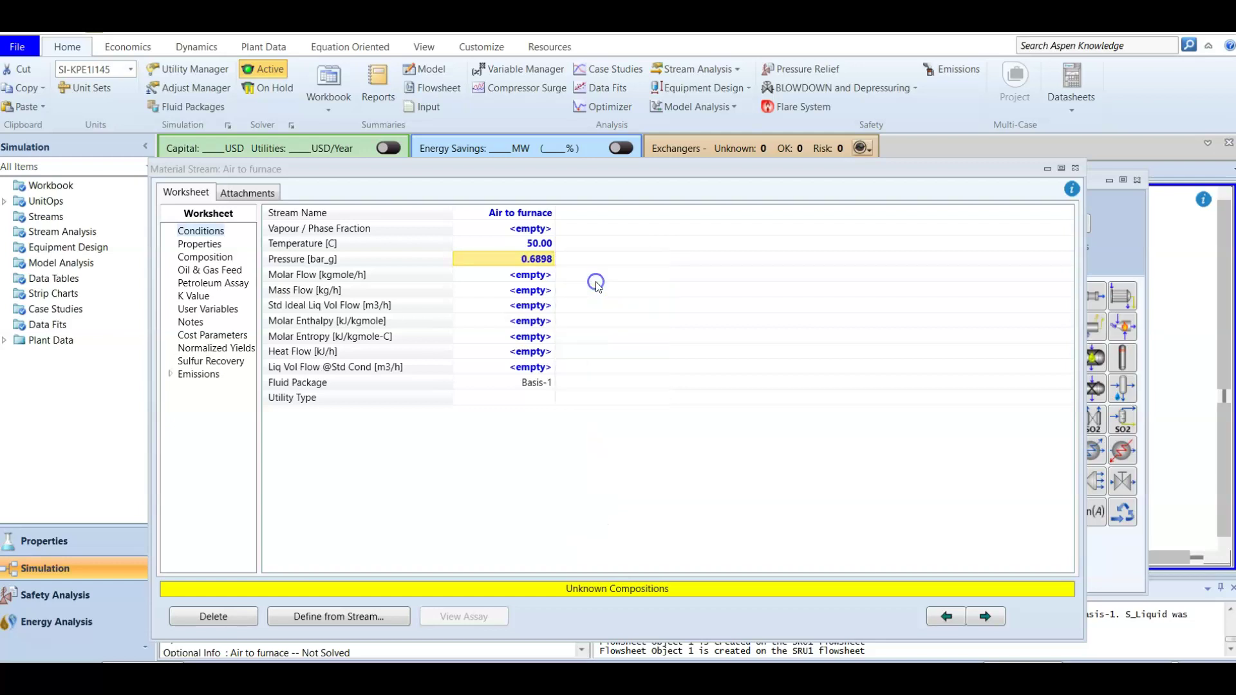
Check the Air to furnace stream's pressure and its equivalents in other units
{"action": "left_click", "coordinate": [532, 261]}
{"action": "double_click", "coordinate": [532, 261]}
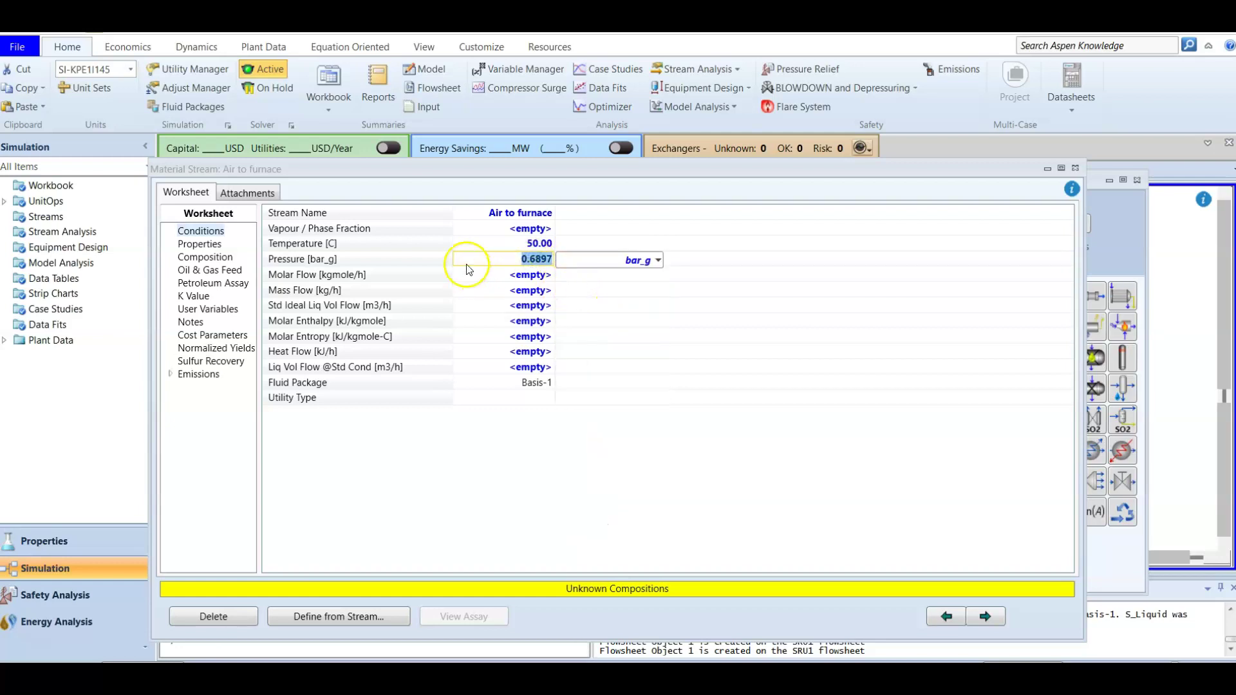
{"action": "left_click", "coordinate": [602, 399]}
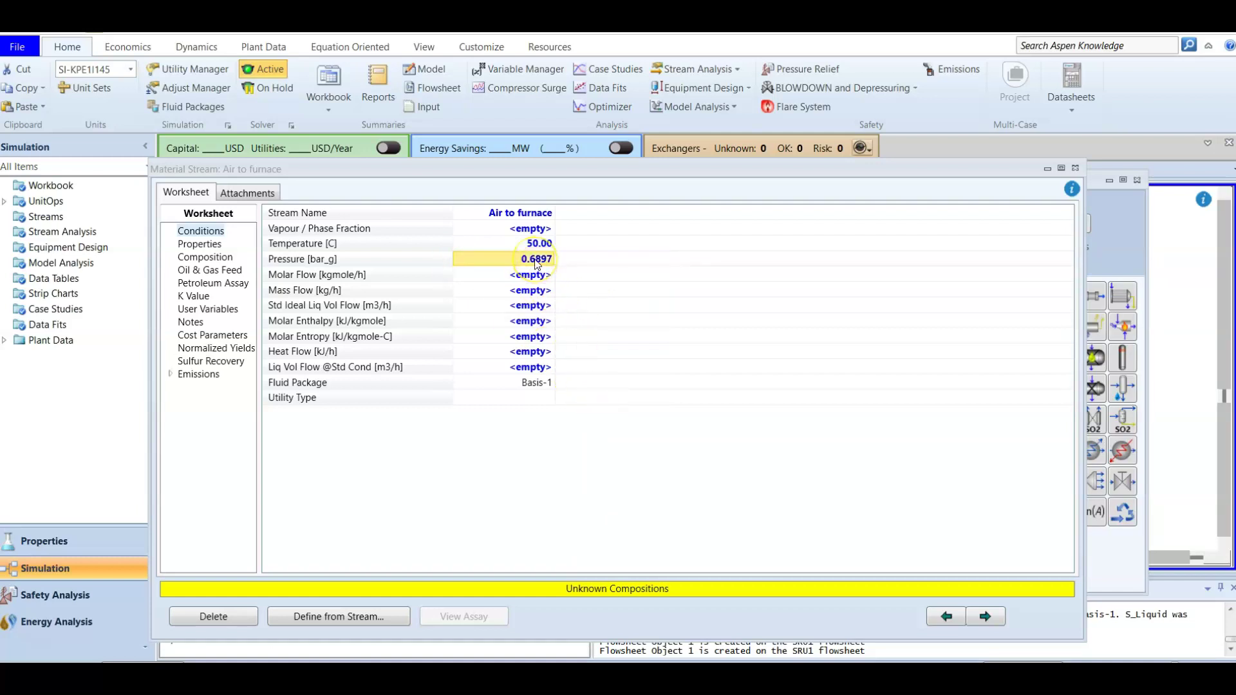
{"action": "mouse_move", "coordinate": [534, 263]}
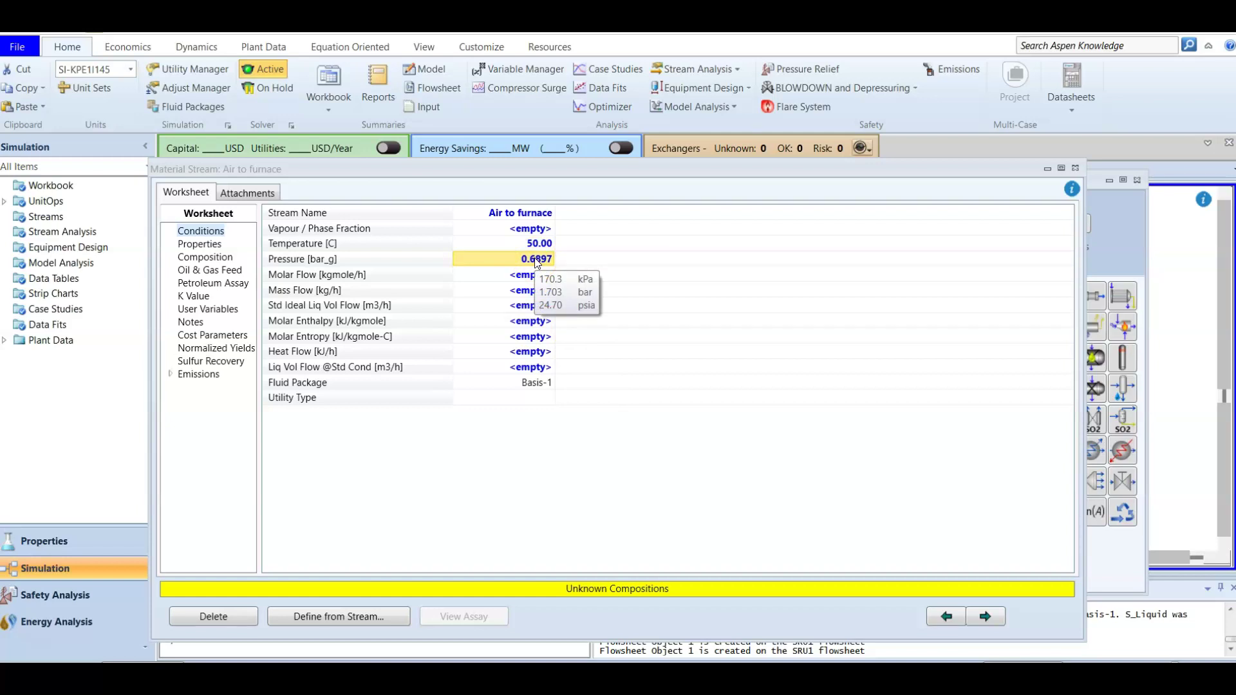
Set the Air to furnace stream's molar flow to 186.8 kgmole/h
{"action": "left_click", "coordinate": [522, 277]}
{"action": "left_click", "coordinate": [677, 362]}
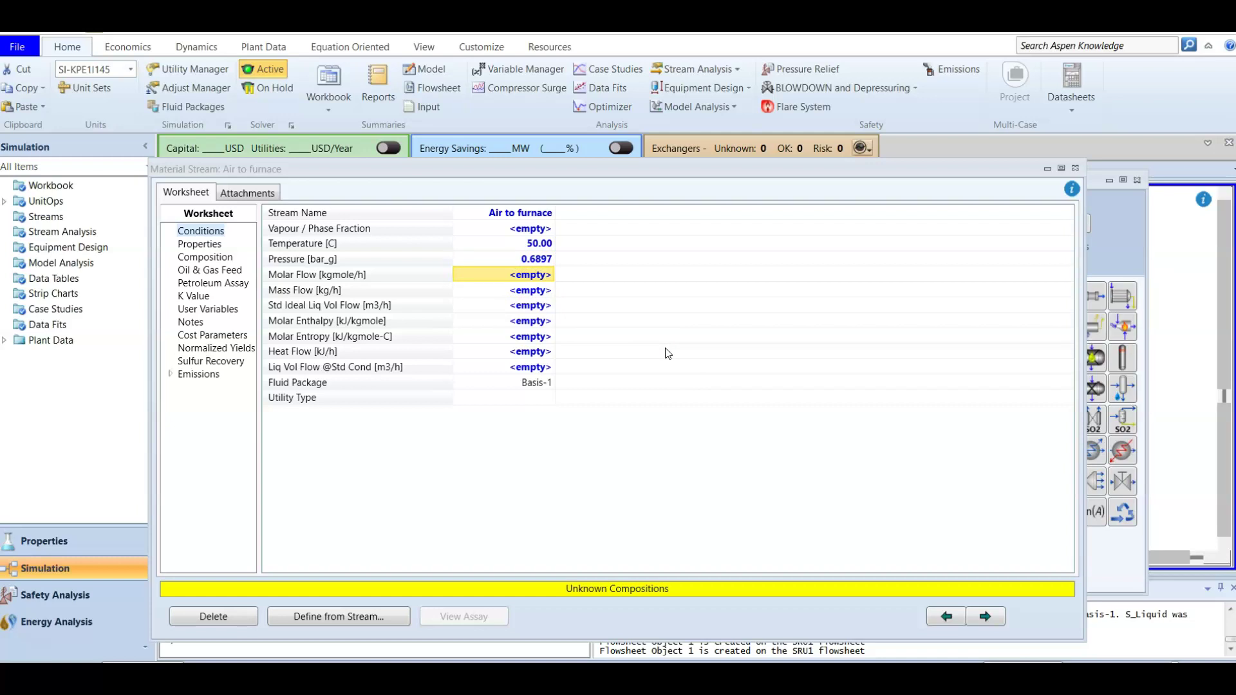
{"action": "type", "text": "186.8"}
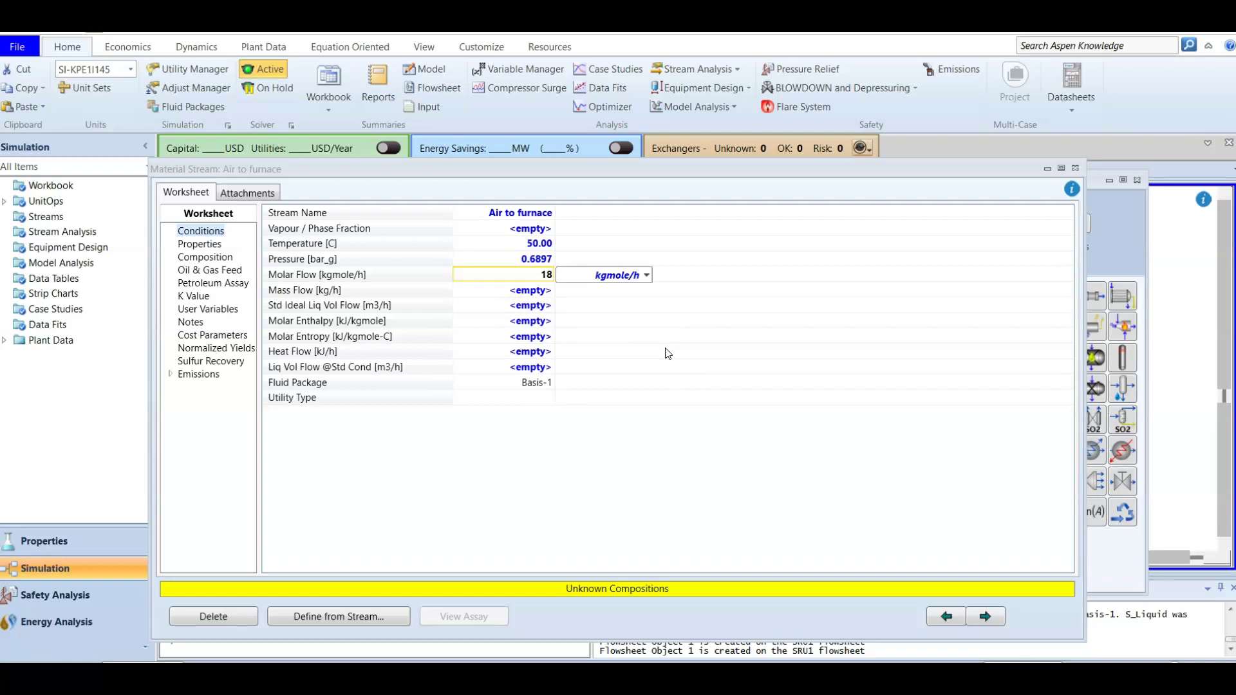
{"action": "key", "text": "Return"}
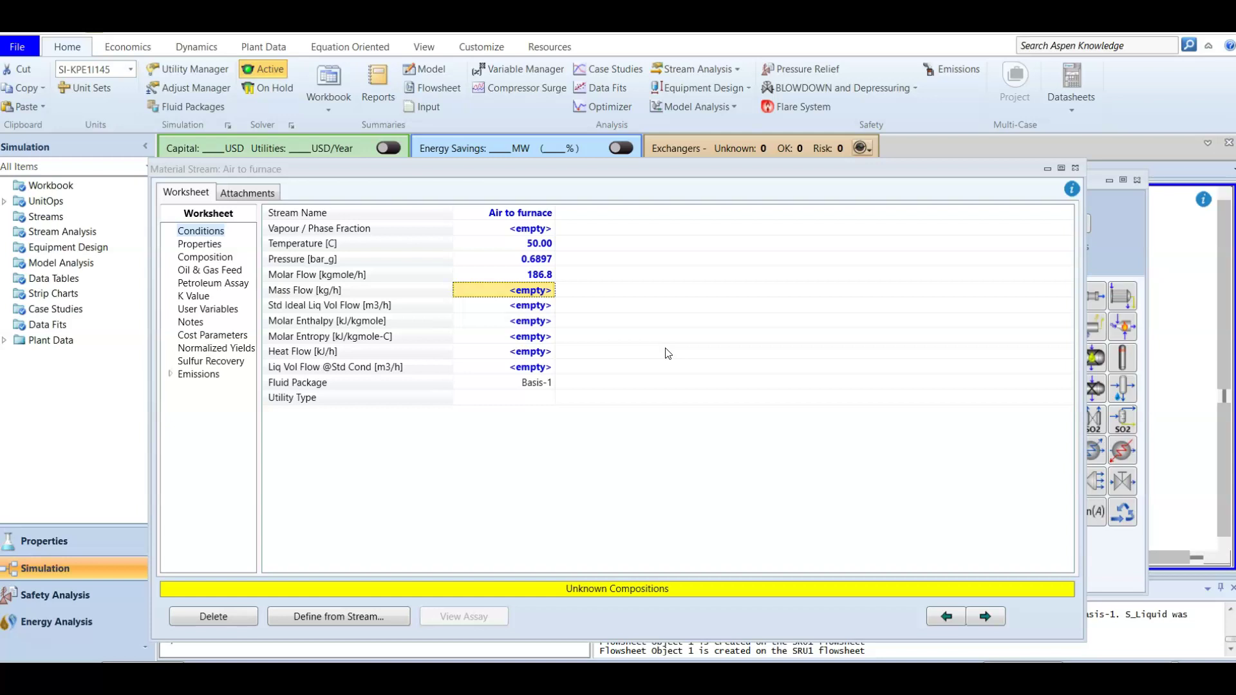
In the Air to furnace stream's composition, set the mole fractions of nitrogen to 0.7809 and oxygen to 0.2095
{"action": "left_click", "coordinate": [219, 259]}
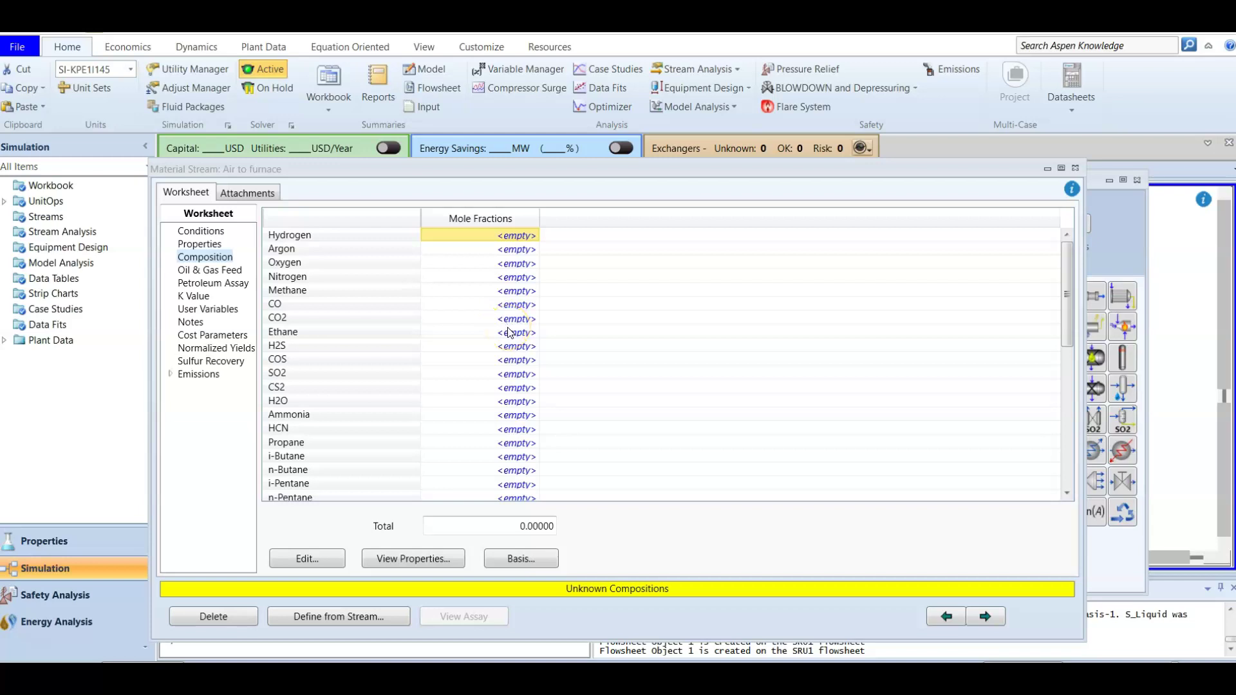
{"action": "left_click", "coordinate": [503, 277]}
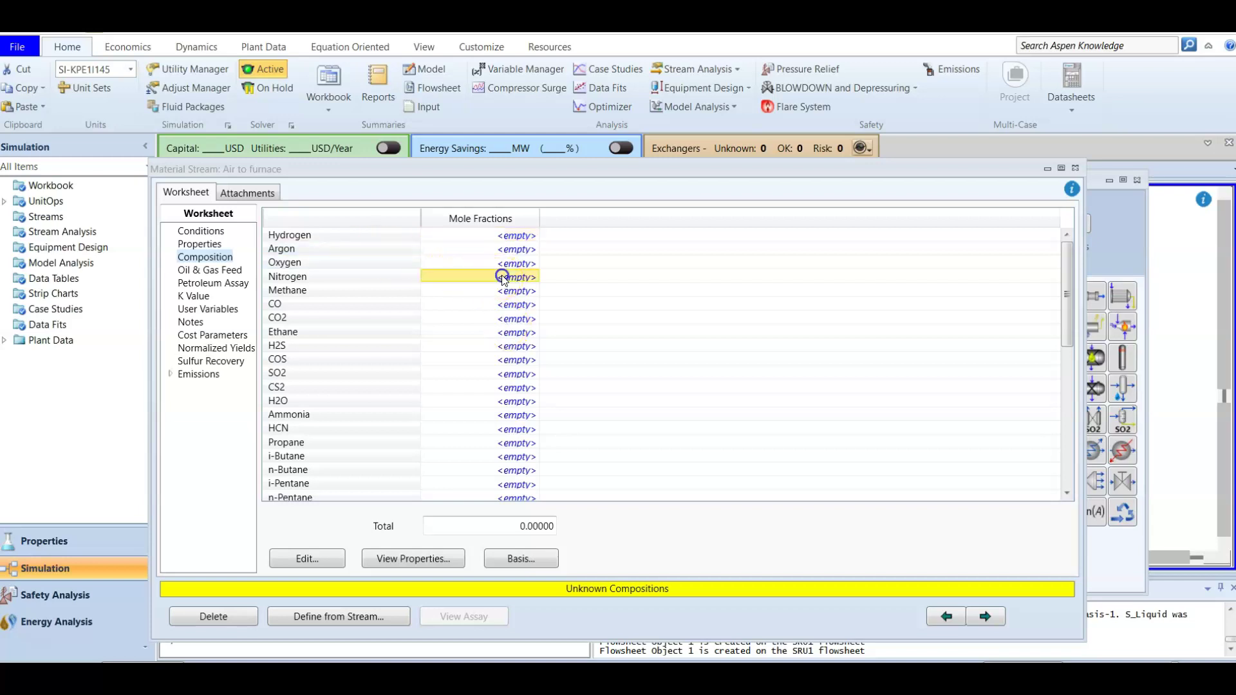
{"action": "type", "text": "0"}
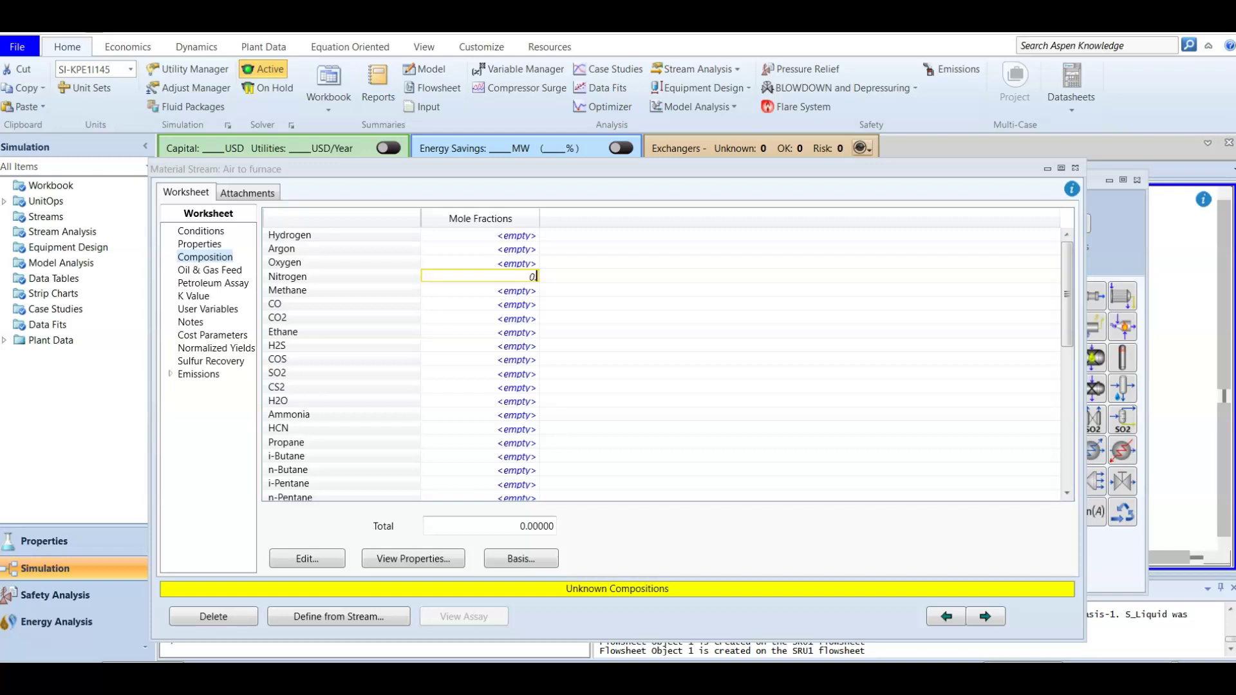
{"action": "type", "text": ".7809"}
{"action": "key", "text": "Return"}
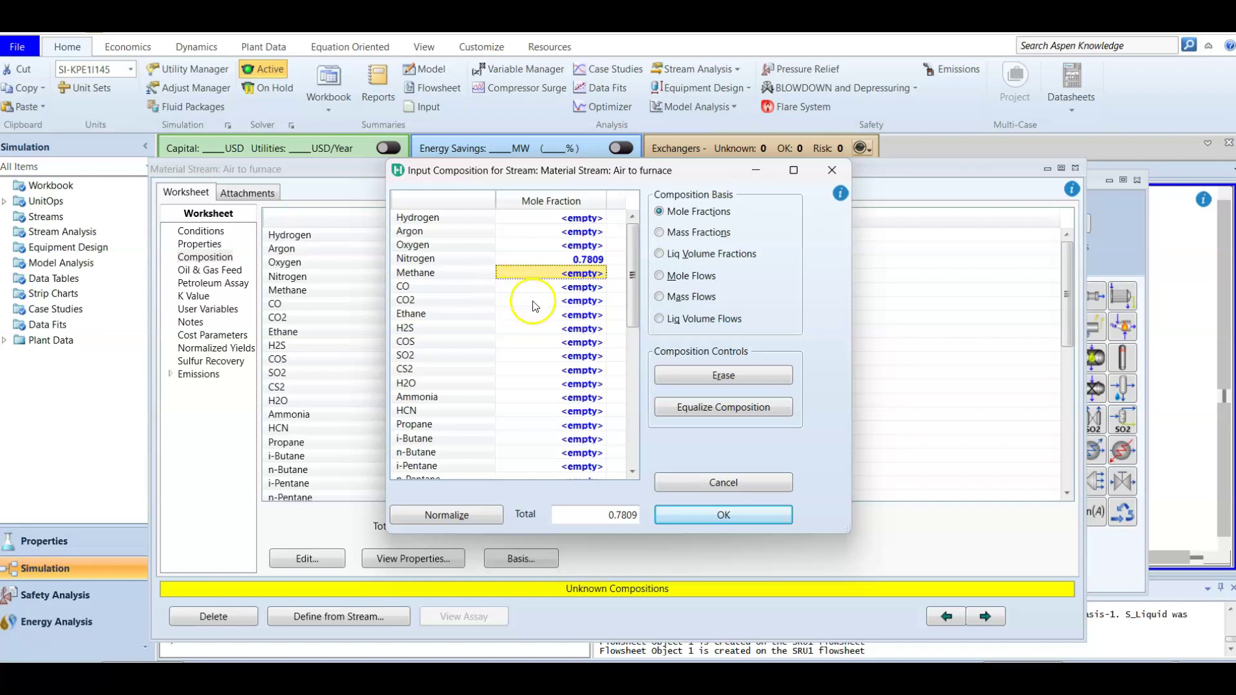
{"action": "left_click", "coordinate": [568, 245]}
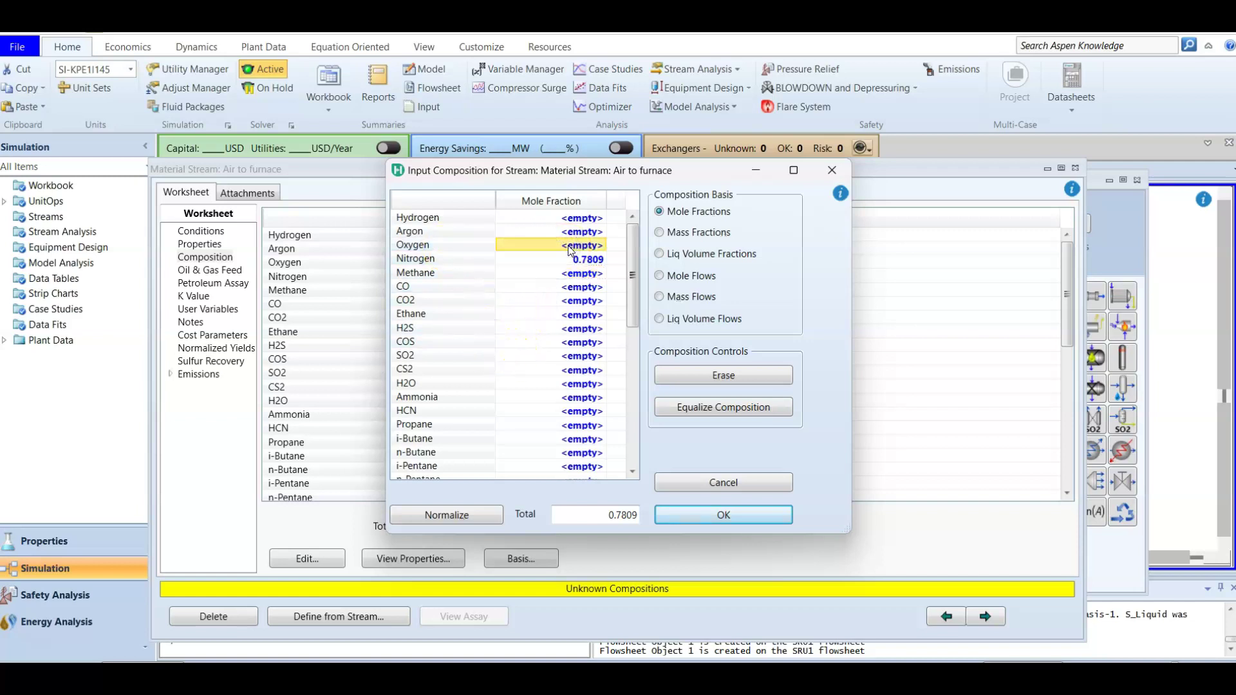
{"action": "type", "text": "0.2095"}
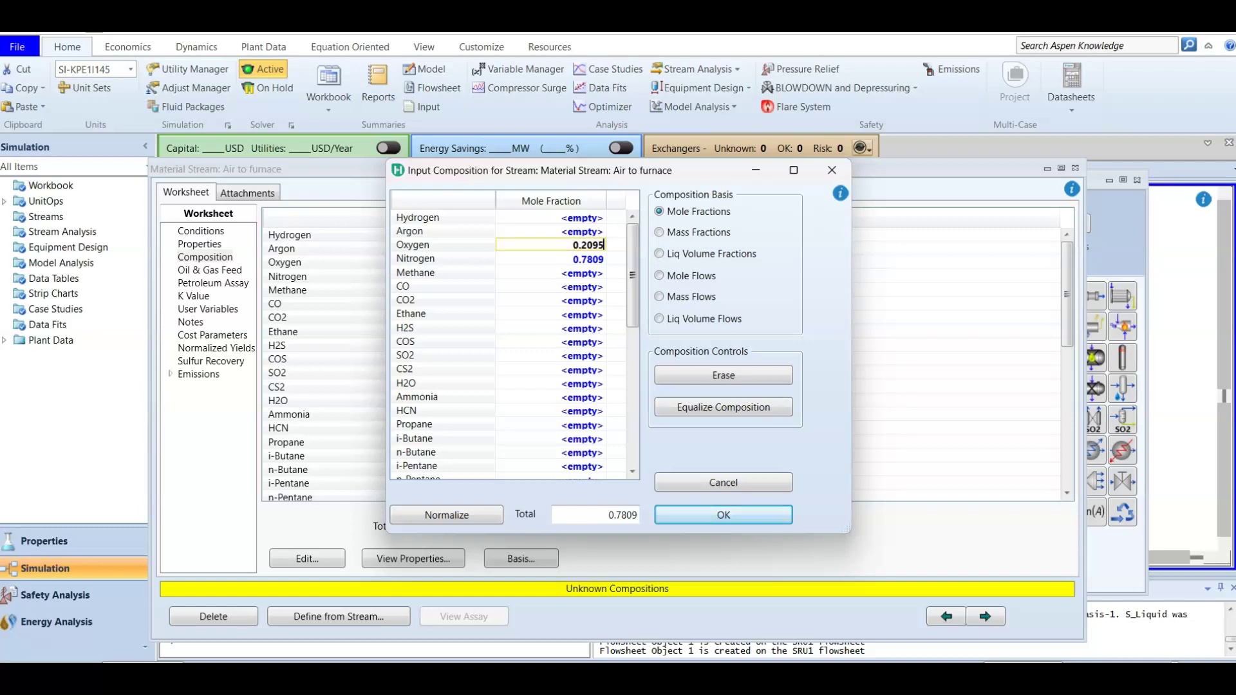
{"action": "key", "text": "Return"}
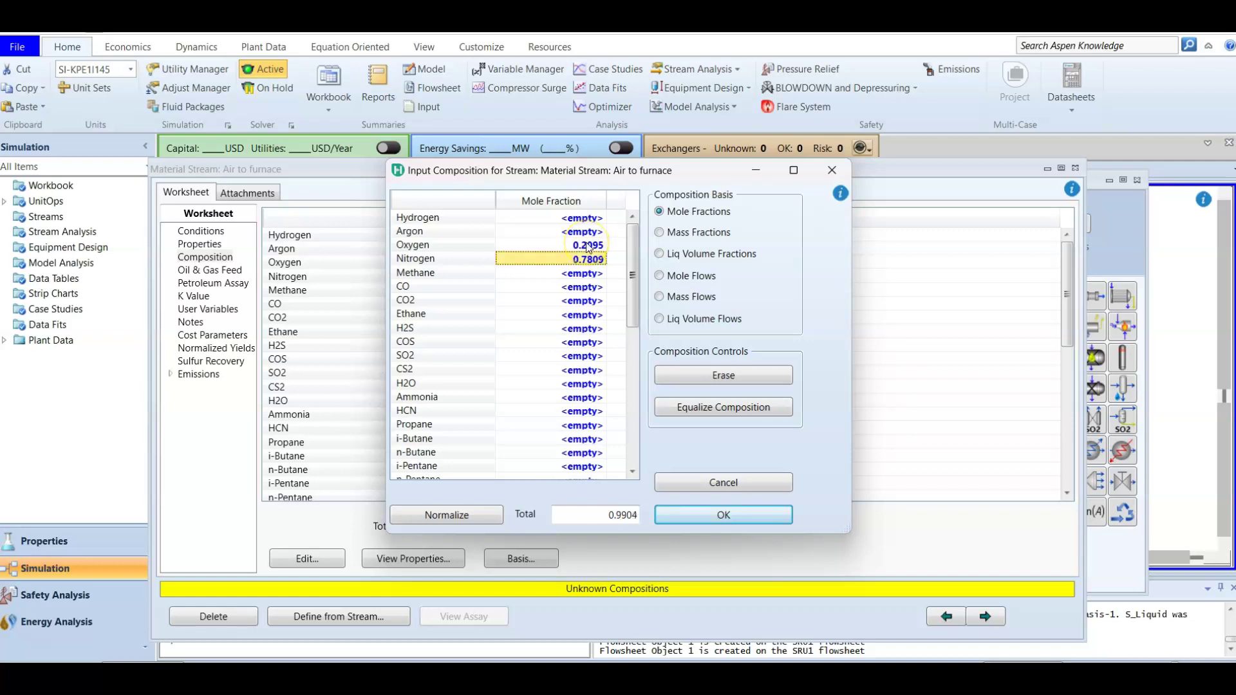
Set the Air to furnace stream's mole fractions of argon to 0.0009 and CO2 to 0.0003
{"action": "left_click", "coordinate": [571, 220]}
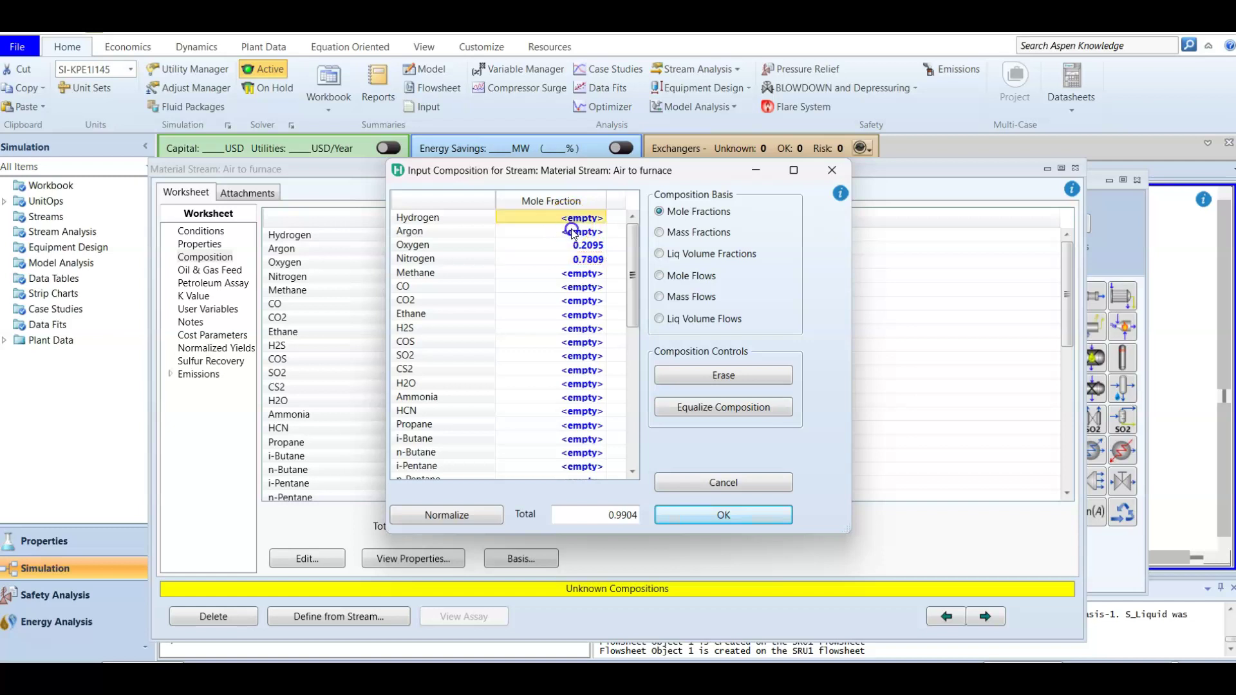
{"action": "left_click", "coordinate": [572, 232]}
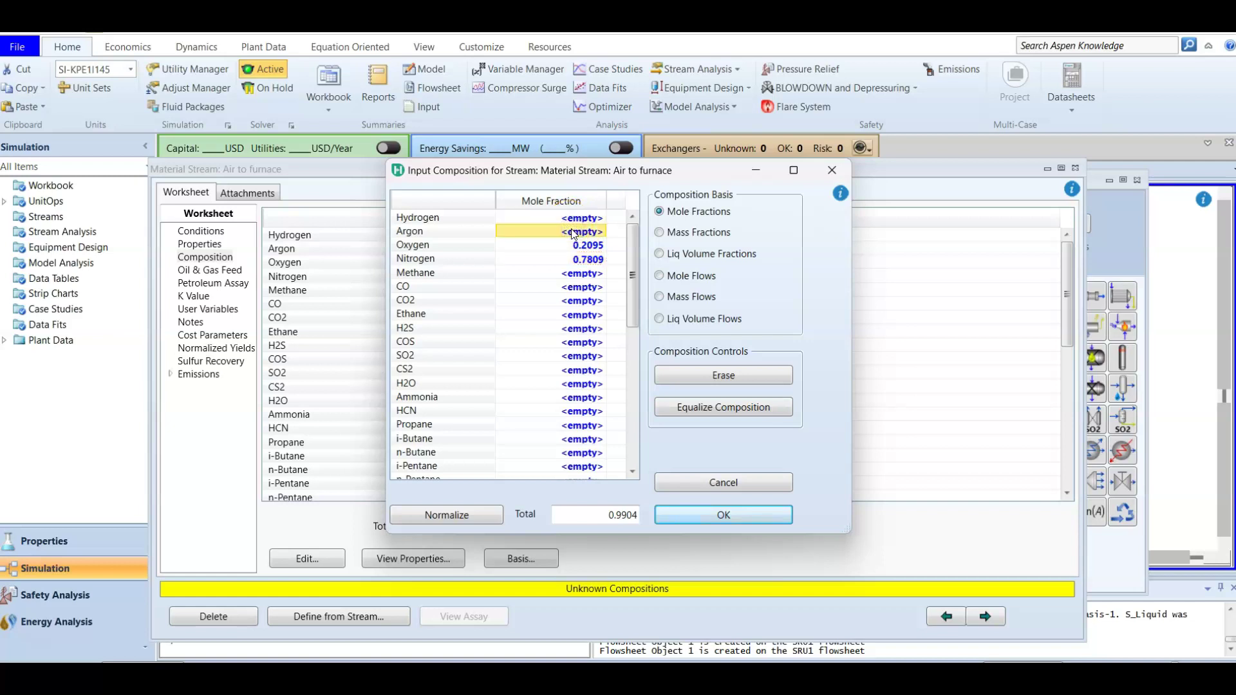
{"action": "type", "text": "0.0009"}
{"action": "key", "text": "Return"}
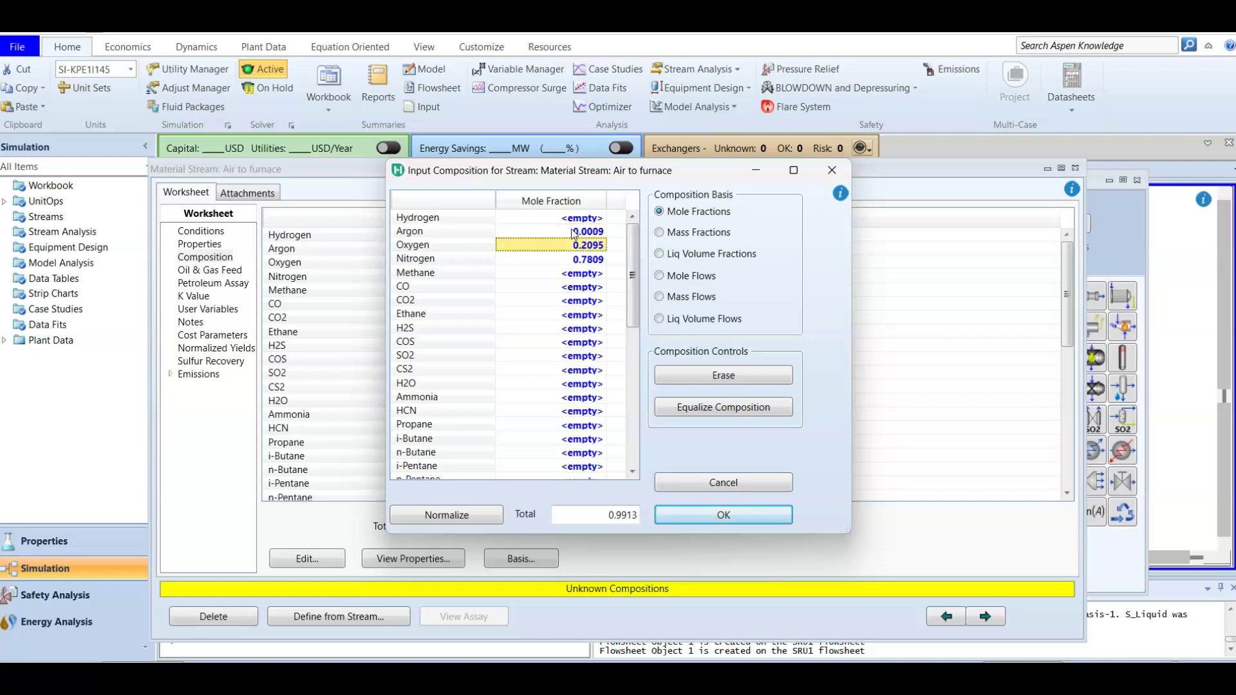
{"action": "left_click", "coordinate": [555, 302]}
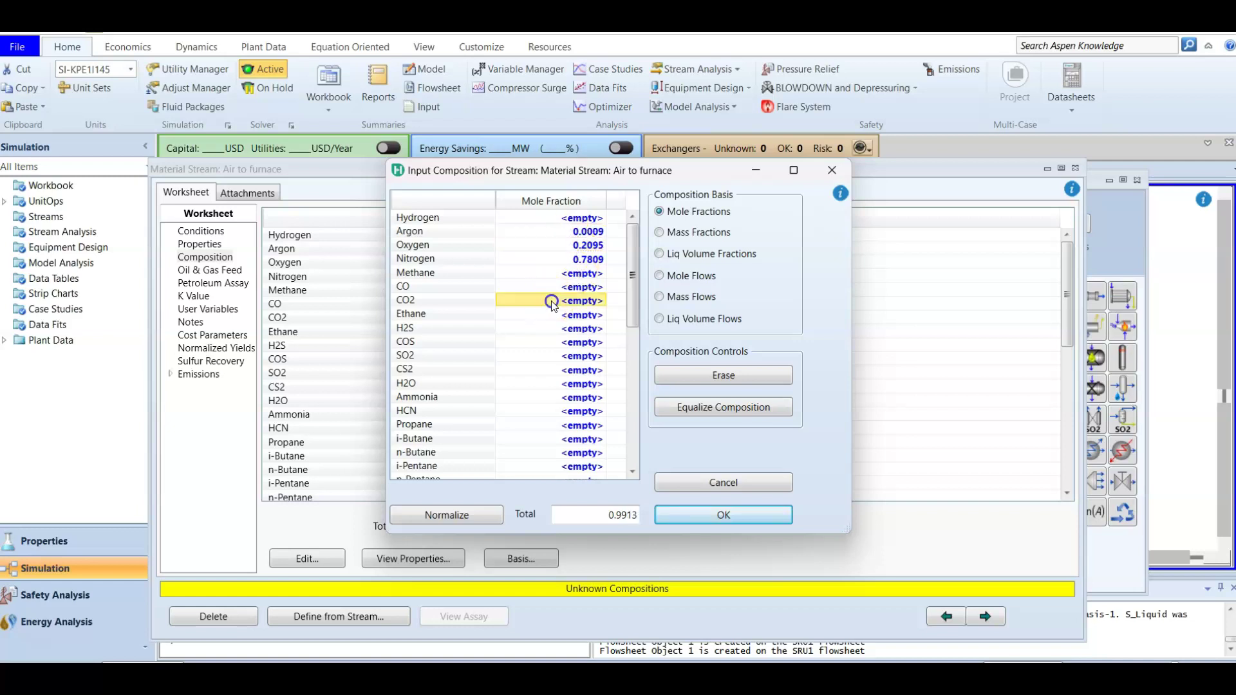
{"action": "type", "text": "0.0"}
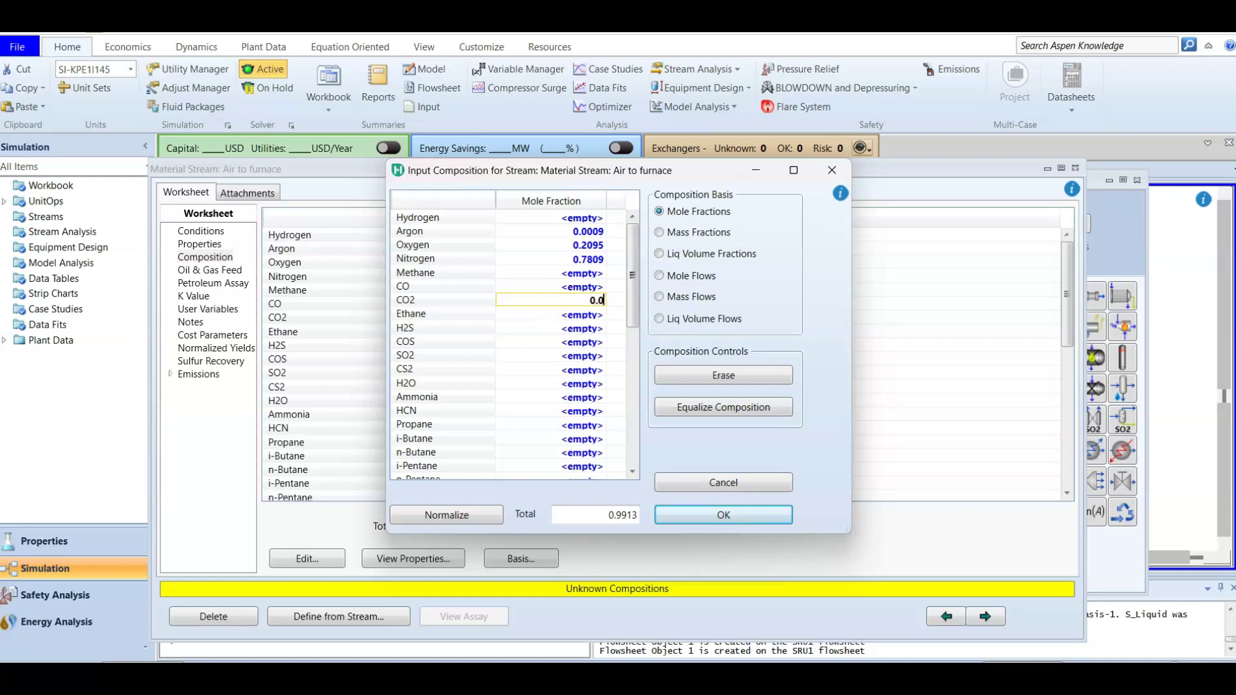
{"action": "type", "text": "003"}
{"action": "key", "text": "Return"}
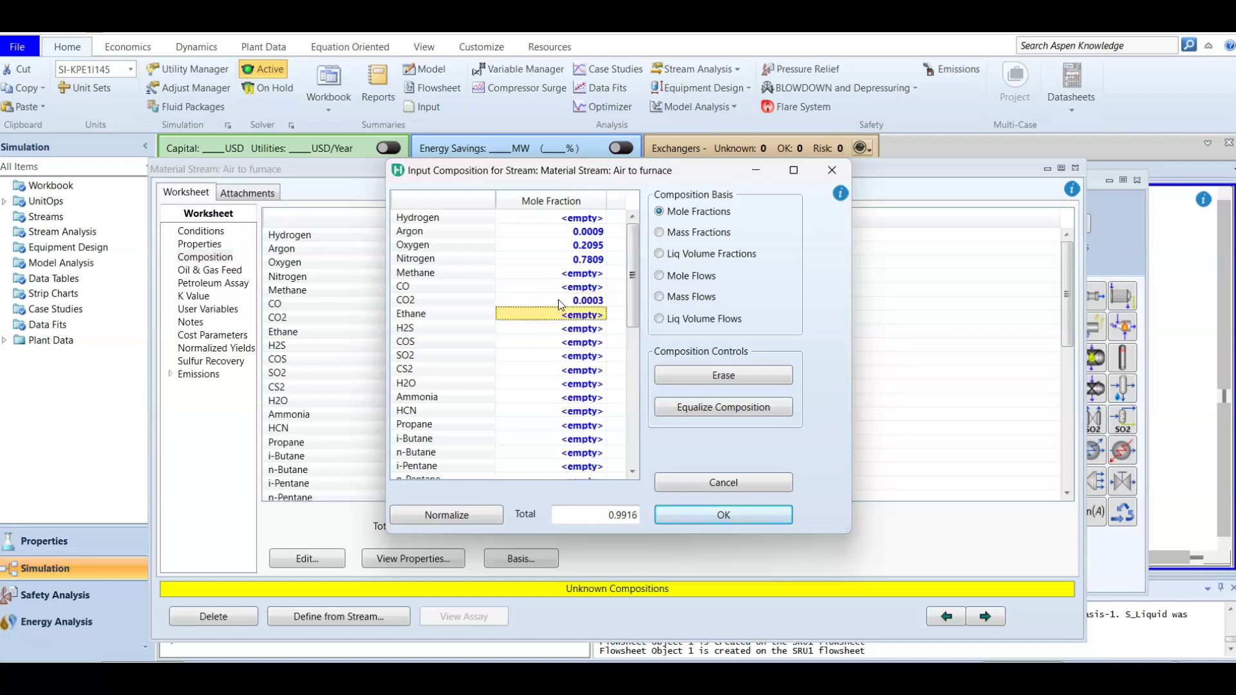
Re-enter the argon mole fraction as 0.0009 and check the oxygen and CO2 entries
{"action": "left_click", "coordinate": [1090, 589]}
{"action": "left_click", "coordinate": [582, 233]}
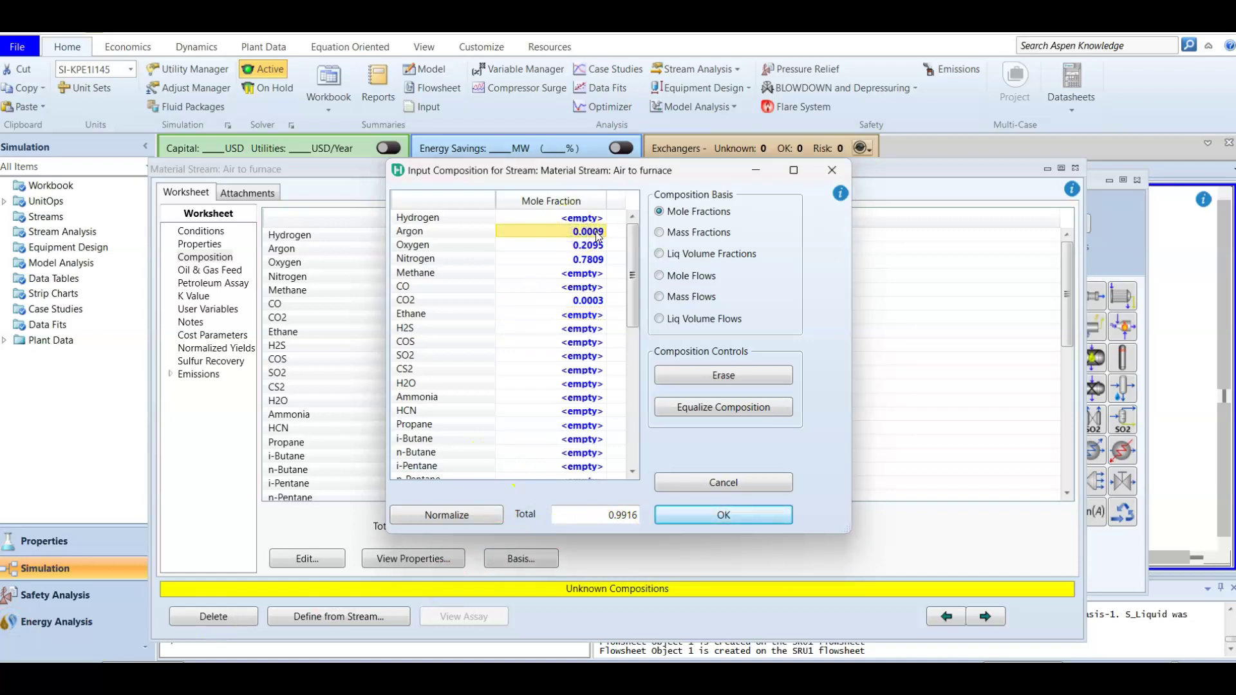
{"action": "type", "text": "0.000"}
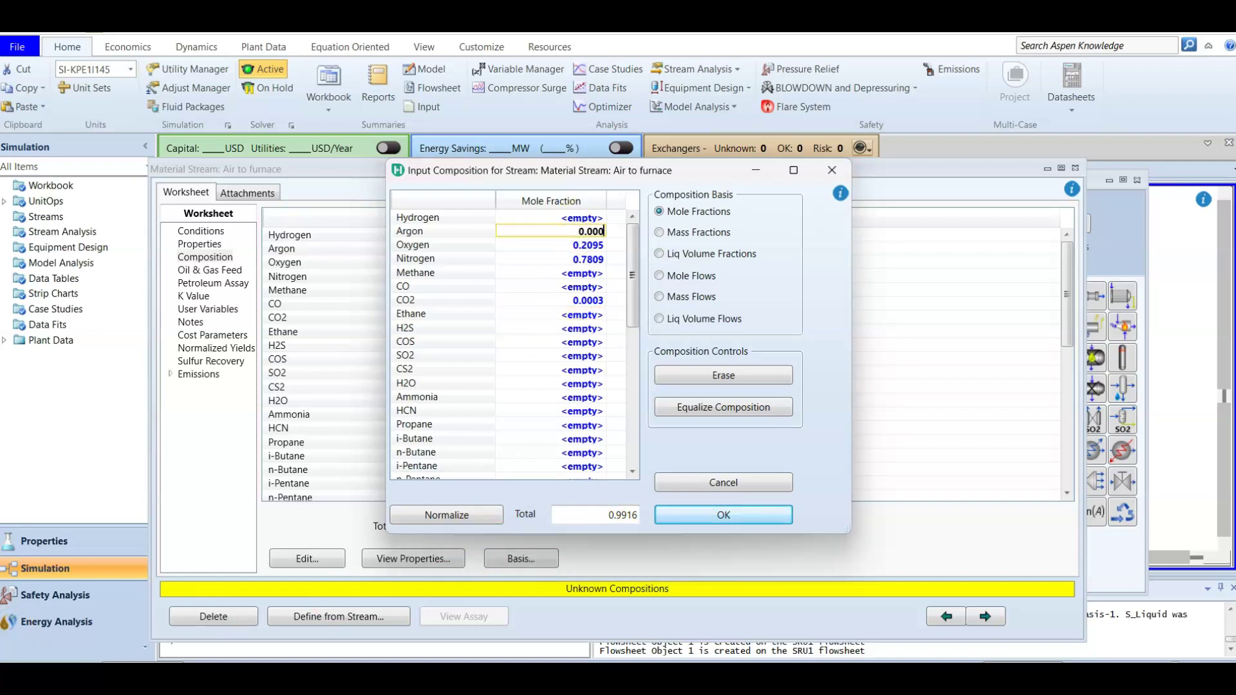
{"action": "type", "text": "9"}
{"action": "key", "text": "Return"}
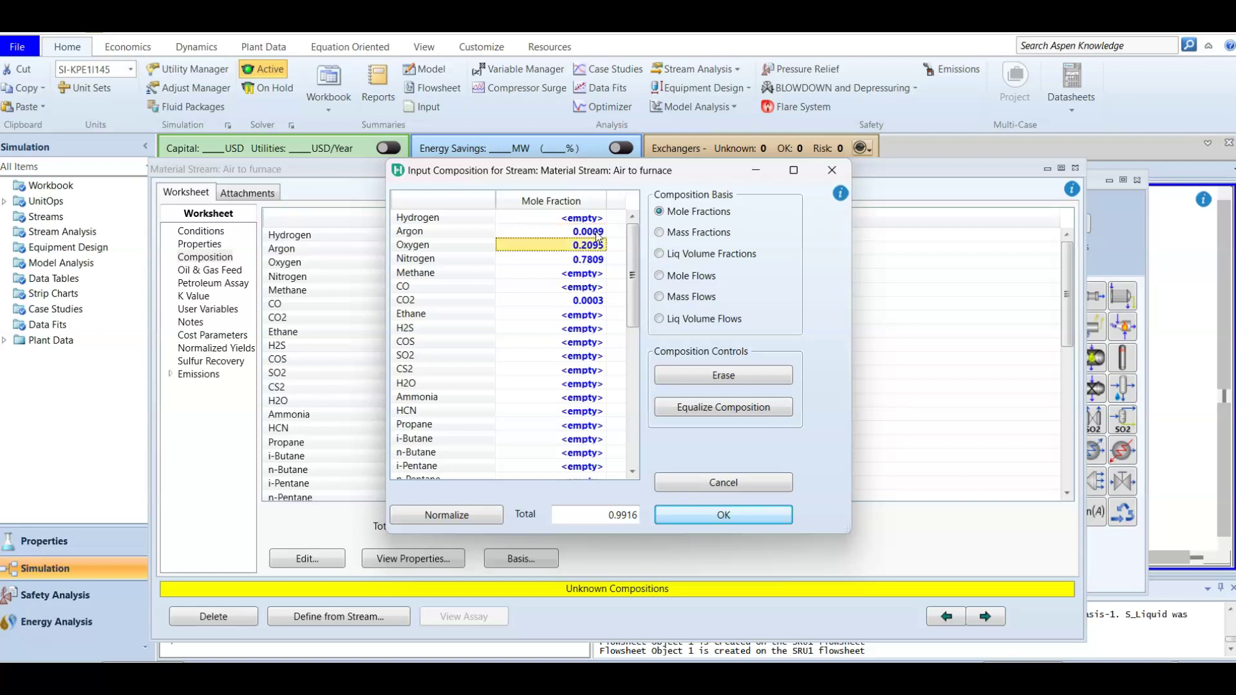
{"action": "left_click", "coordinate": [592, 233]}
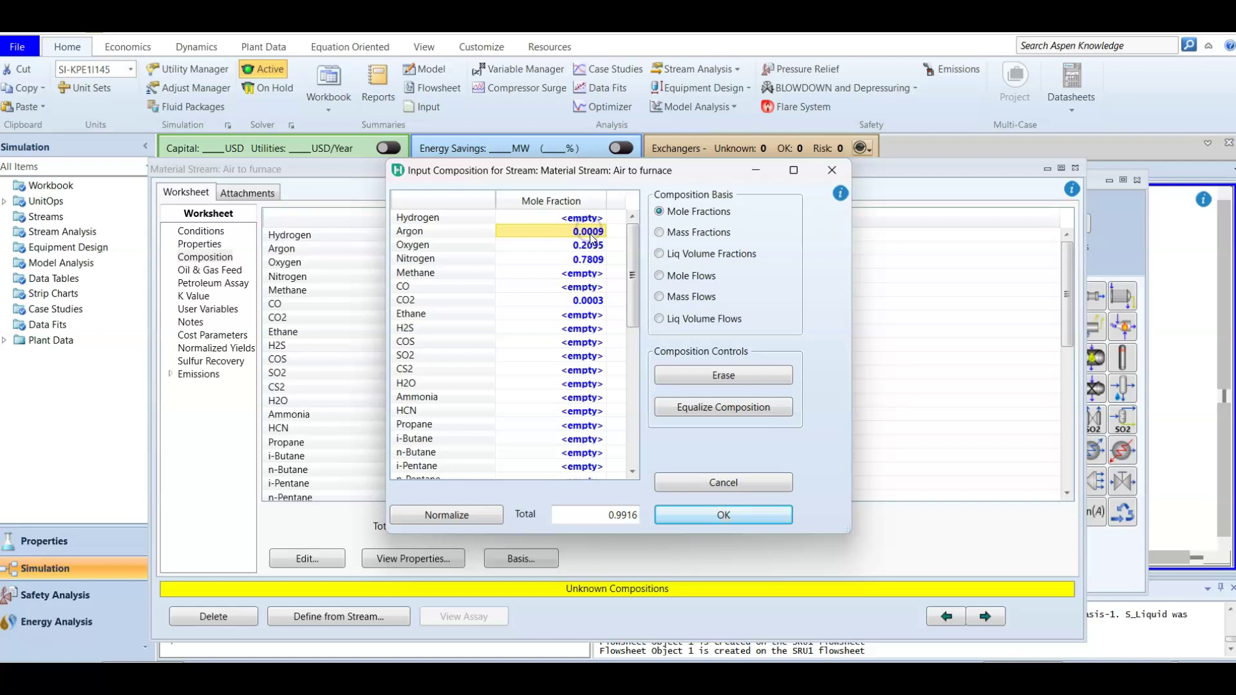
{"action": "left_click", "coordinate": [570, 232]}
{"action": "type", "text": "0.00"}
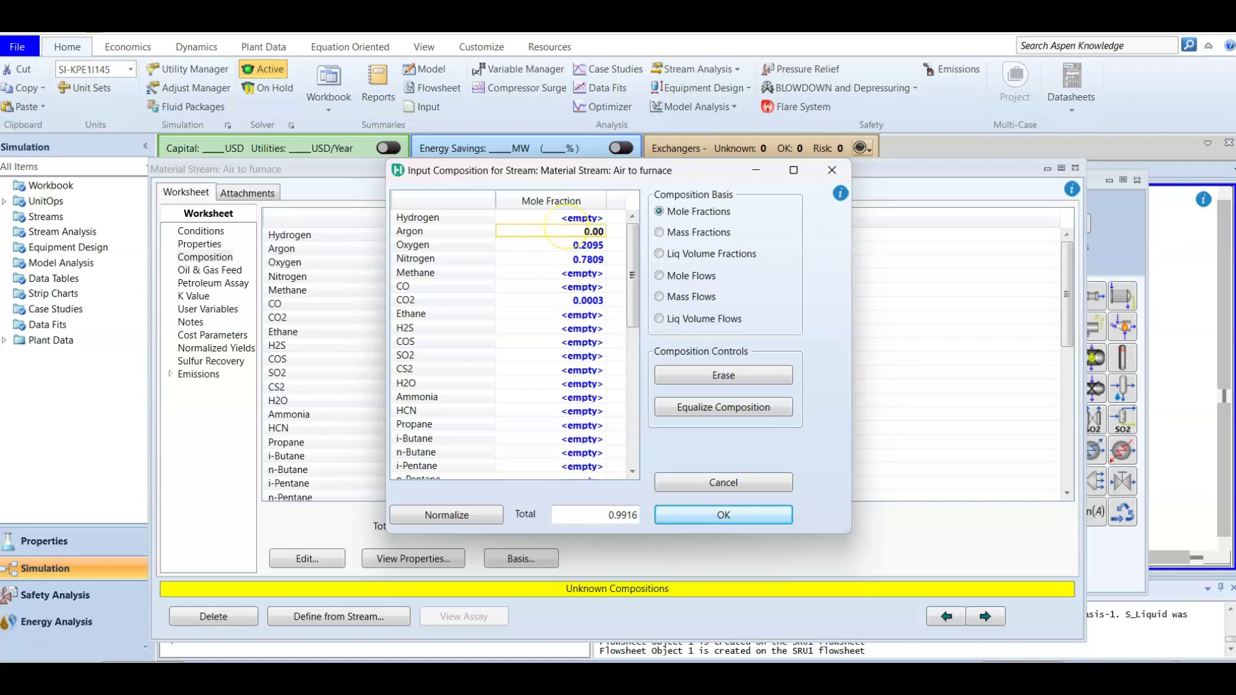
{"action": "type", "text": "09"}
{"action": "key", "text": "Return"}
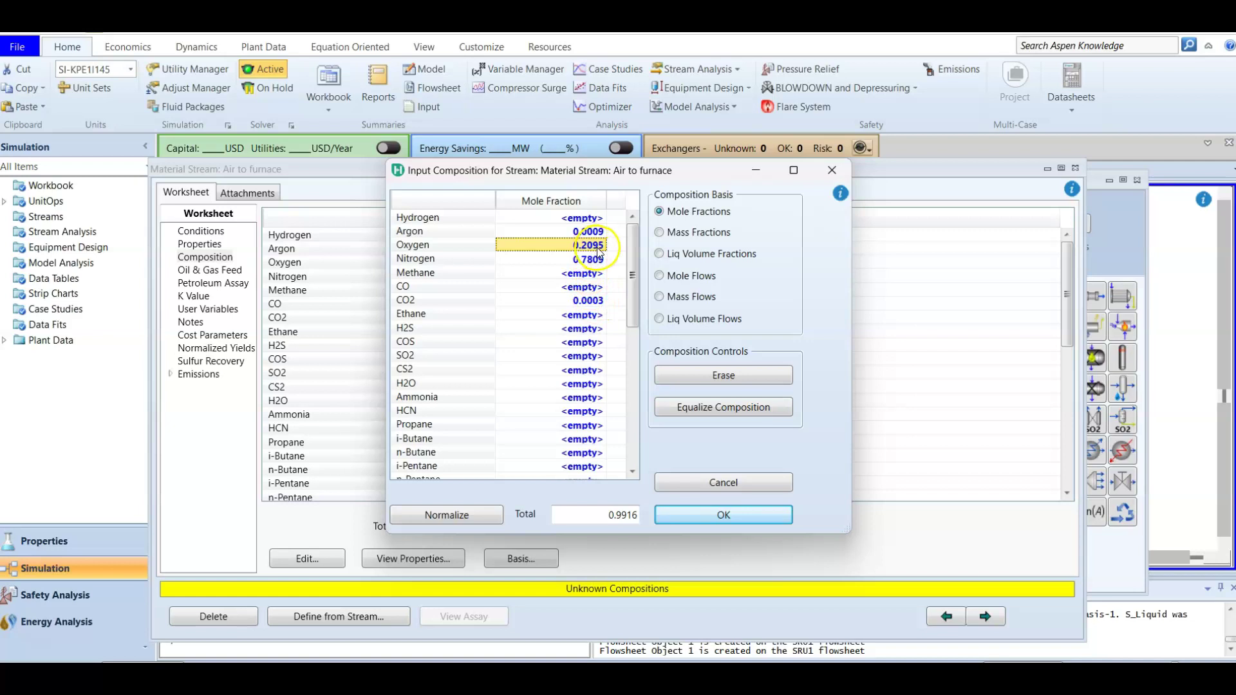
{"action": "double_click", "coordinate": [582, 246]}
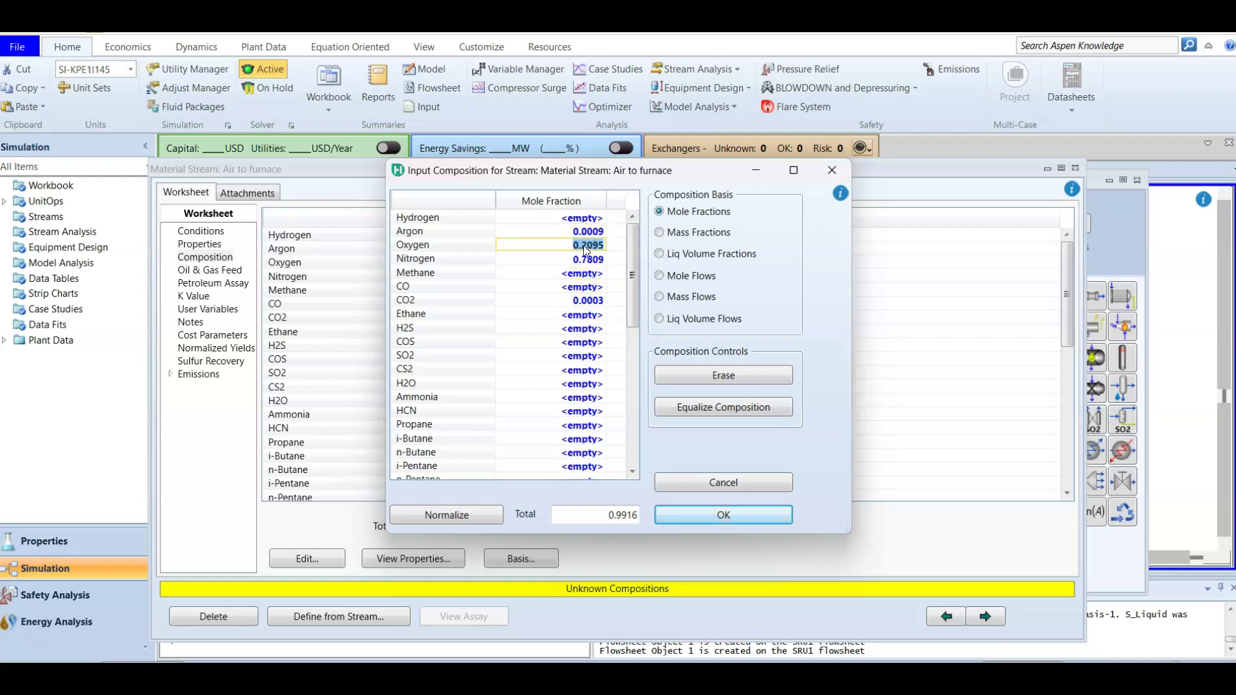
{"action": "left_click", "coordinate": [596, 301]}
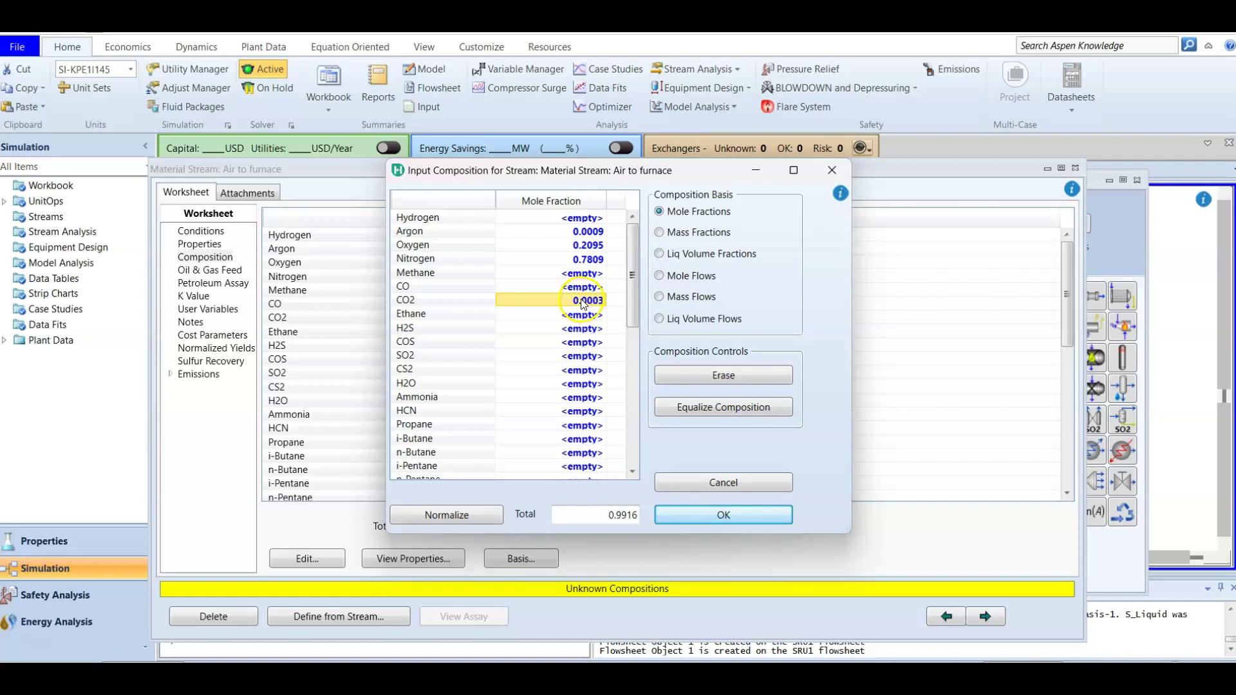
{"action": "left_click", "coordinate": [577, 484]}
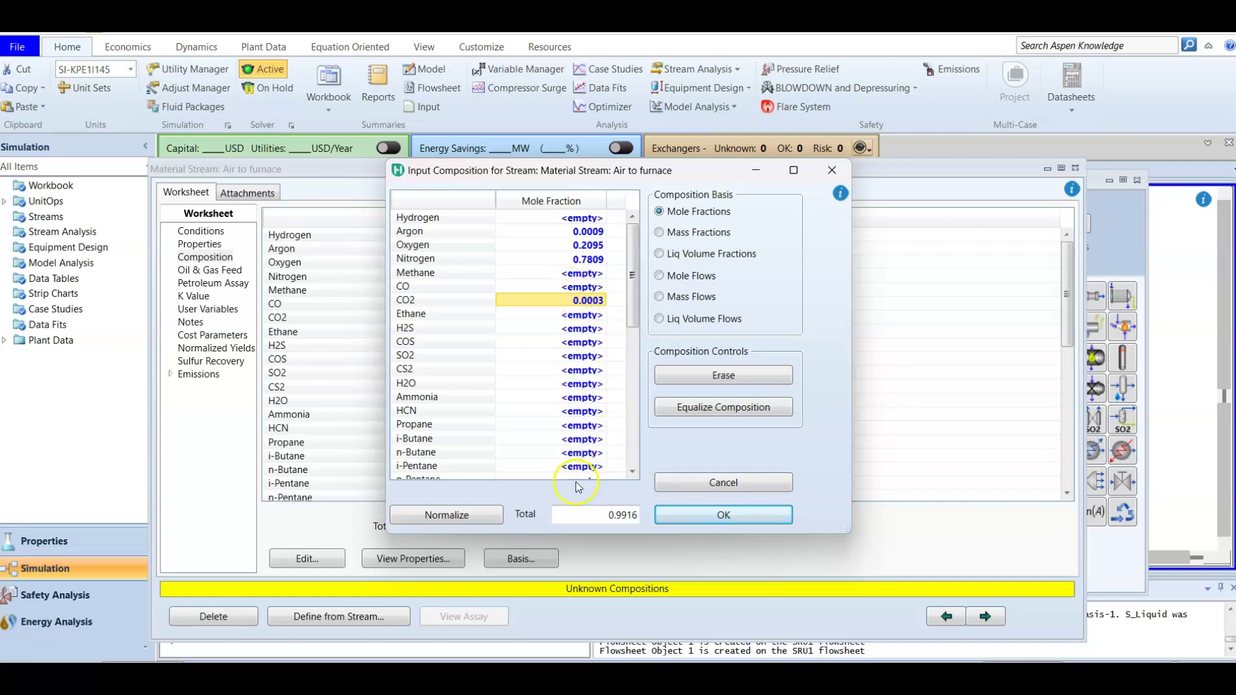
Normalize the Air to furnace composition, accept it and close the stream's properties
{"action": "left_click", "coordinate": [454, 519]}
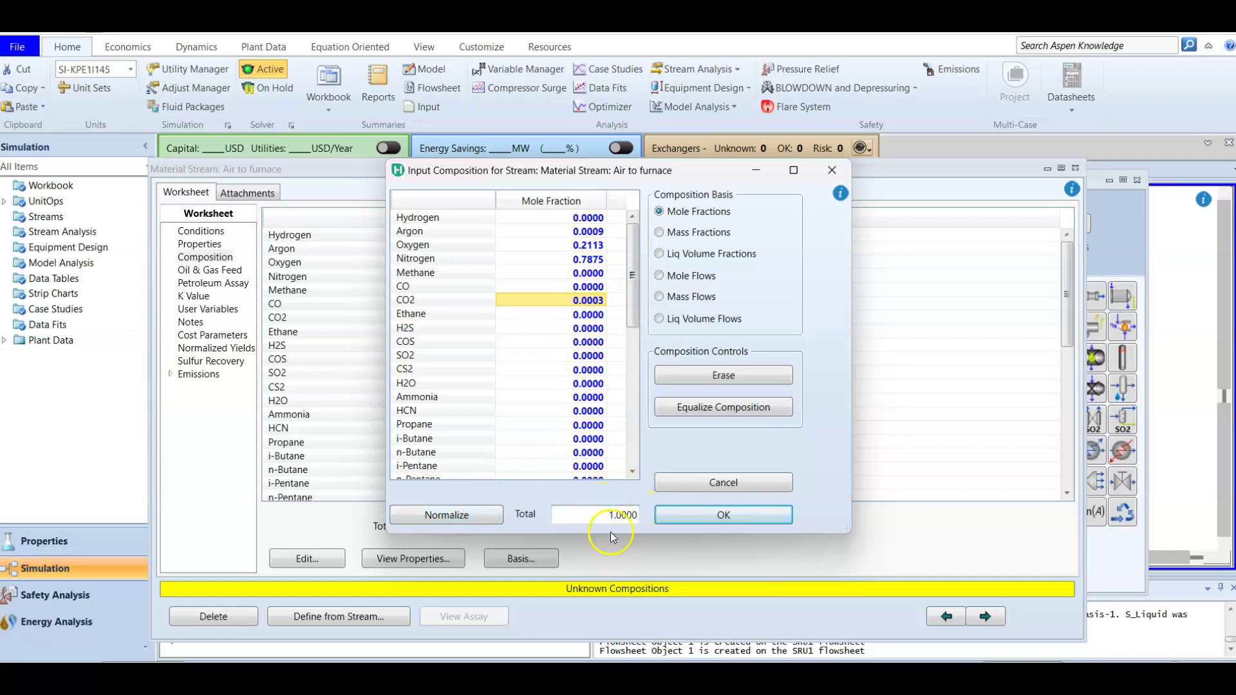
{"action": "left_click", "coordinate": [686, 519]}
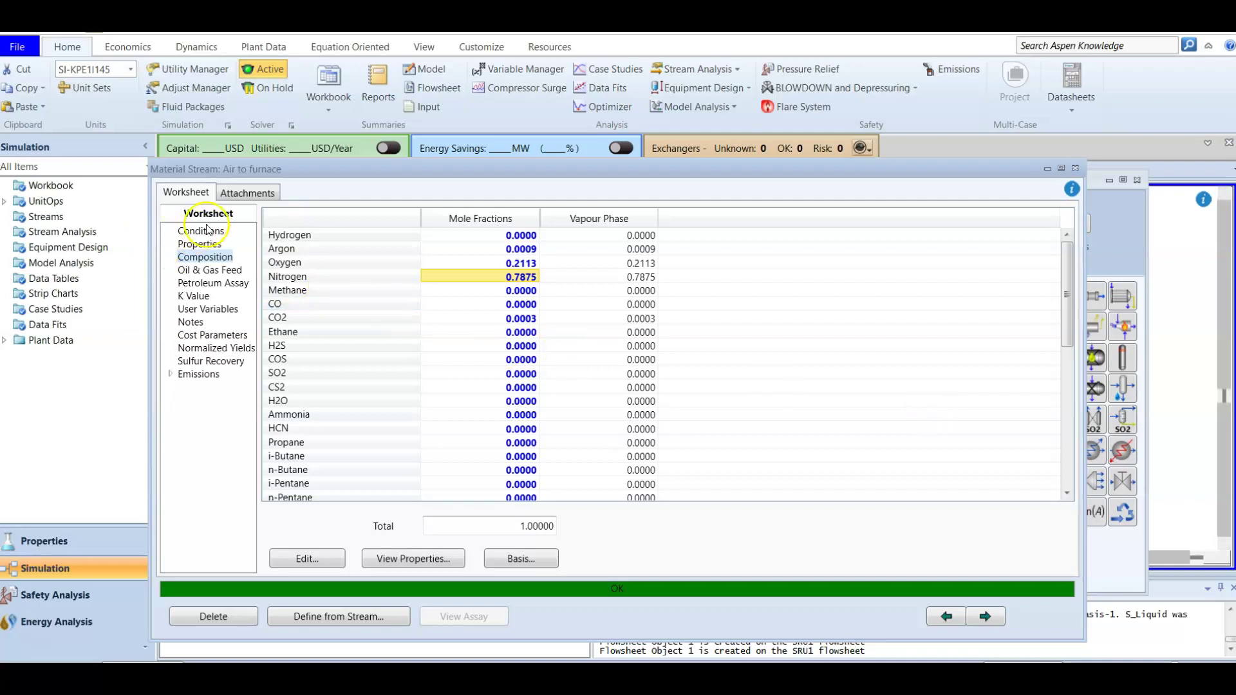
{"action": "left_click", "coordinate": [1075, 168]}
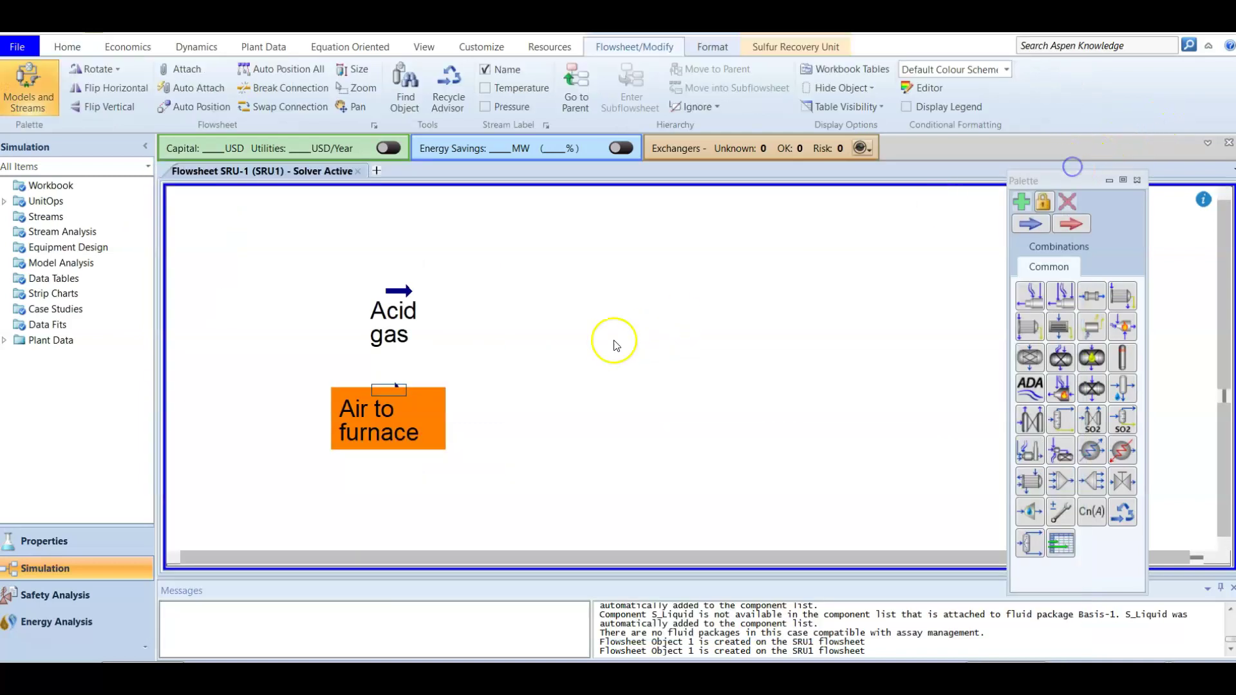
Open the Acid gas stream's properties, change the unit of its entered 170.3 pressure to kPa, and close the properties
{"action": "double_click", "coordinate": [394, 293]}
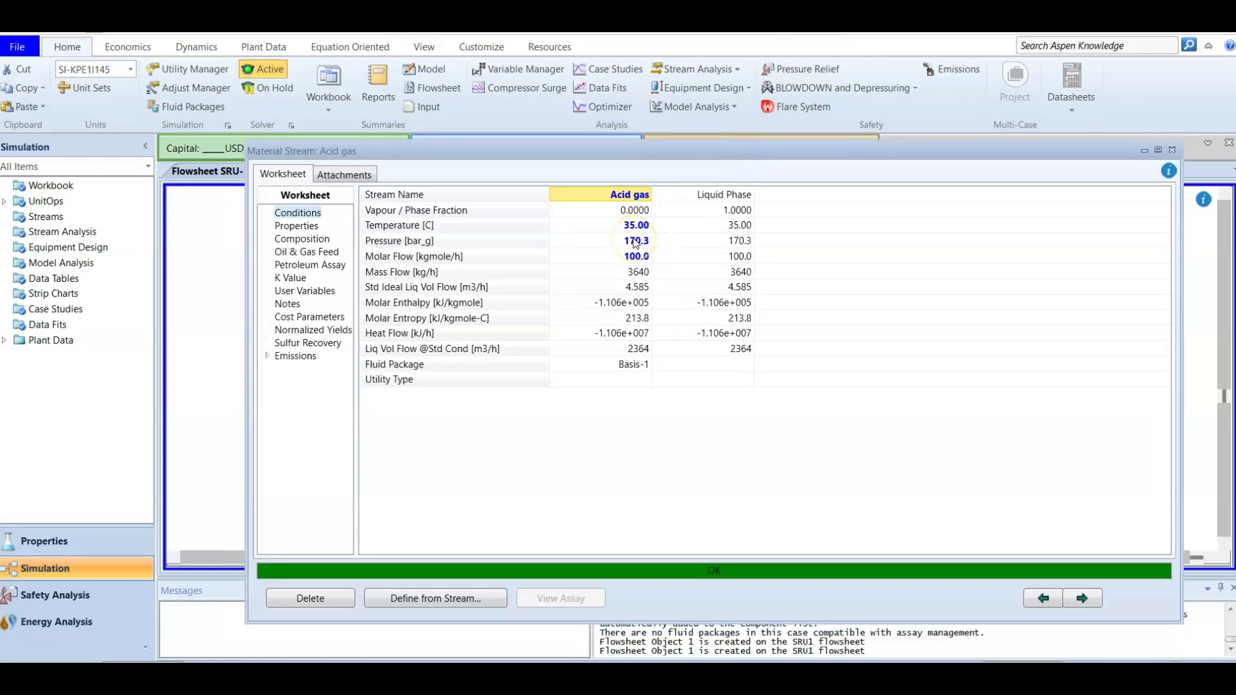
{"action": "mouse_move", "coordinate": [635, 242]}
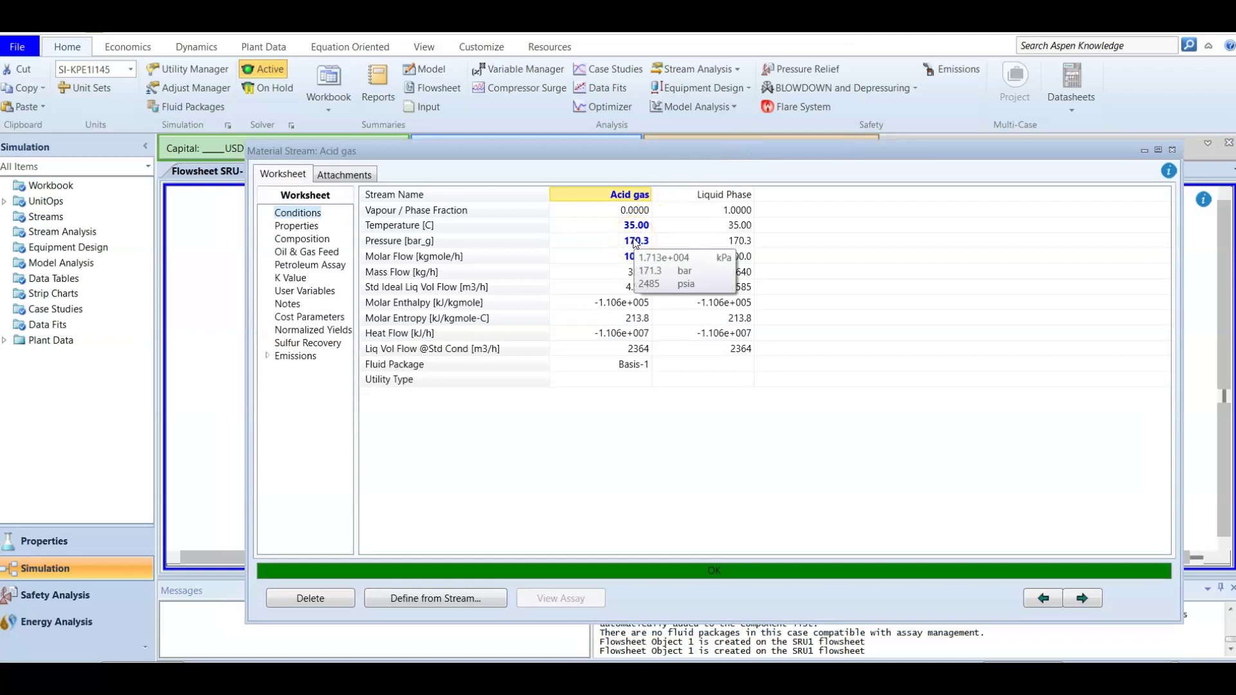
{"action": "left_click", "coordinate": [636, 242]}
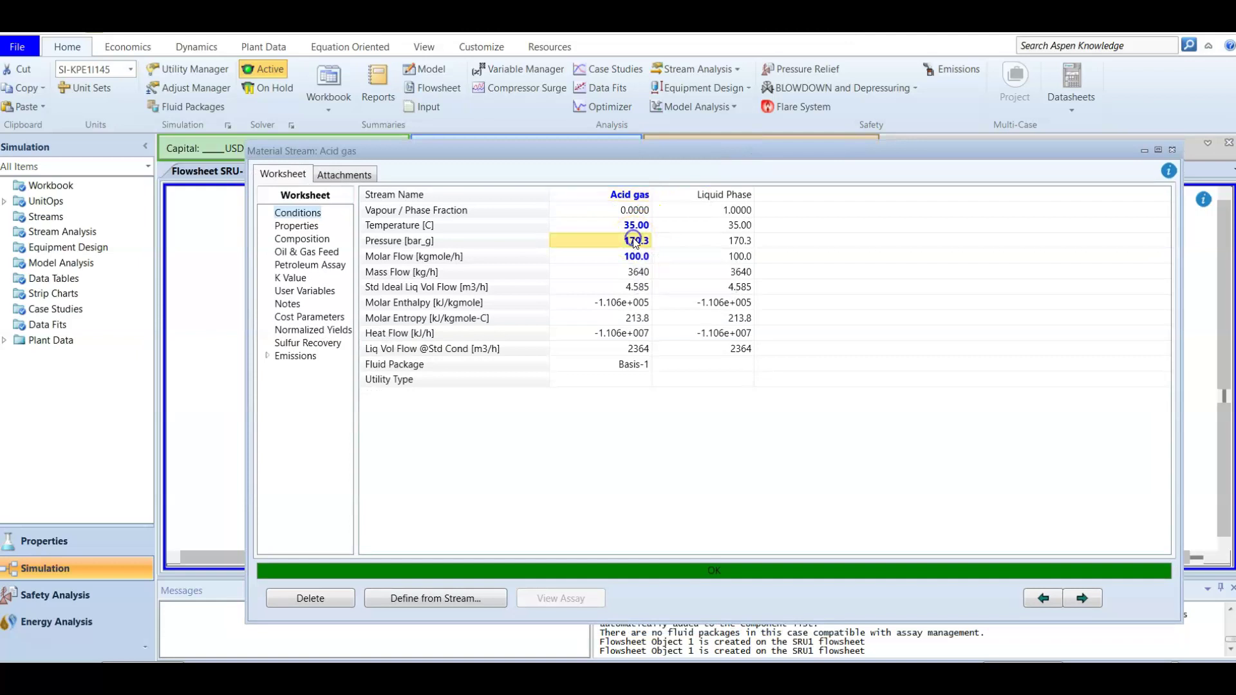
{"action": "left_click", "coordinate": [595, 244]}
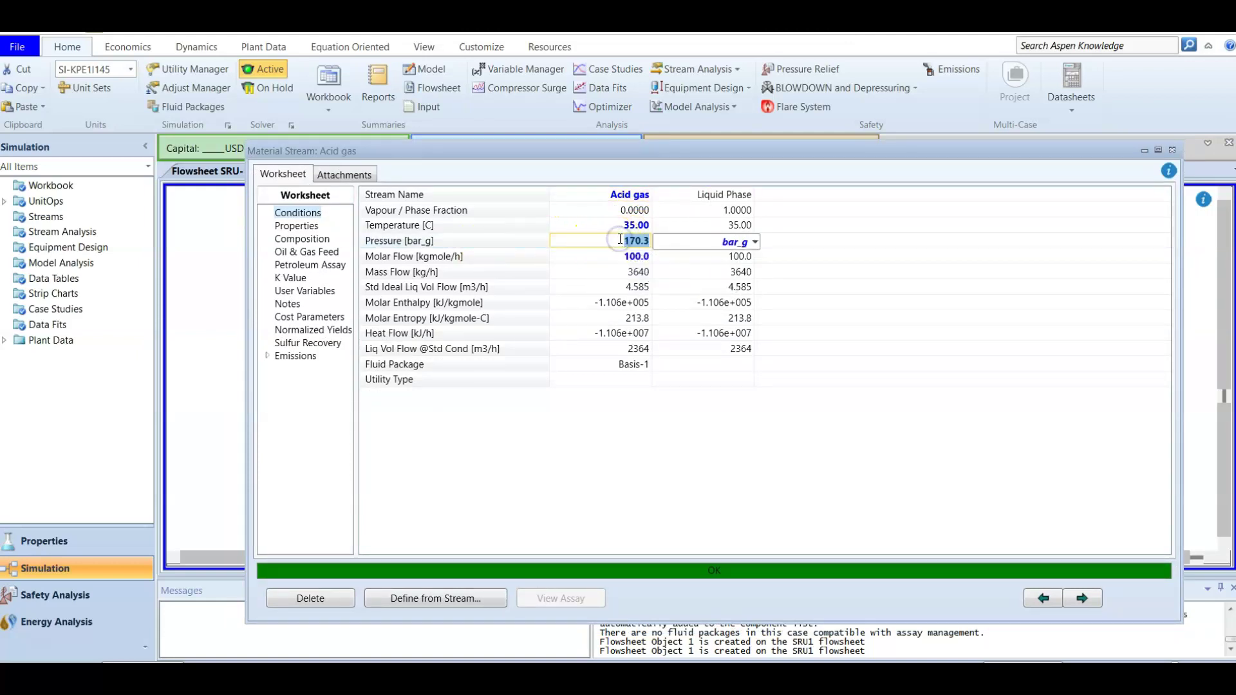
{"action": "left_click", "coordinate": [754, 242]}
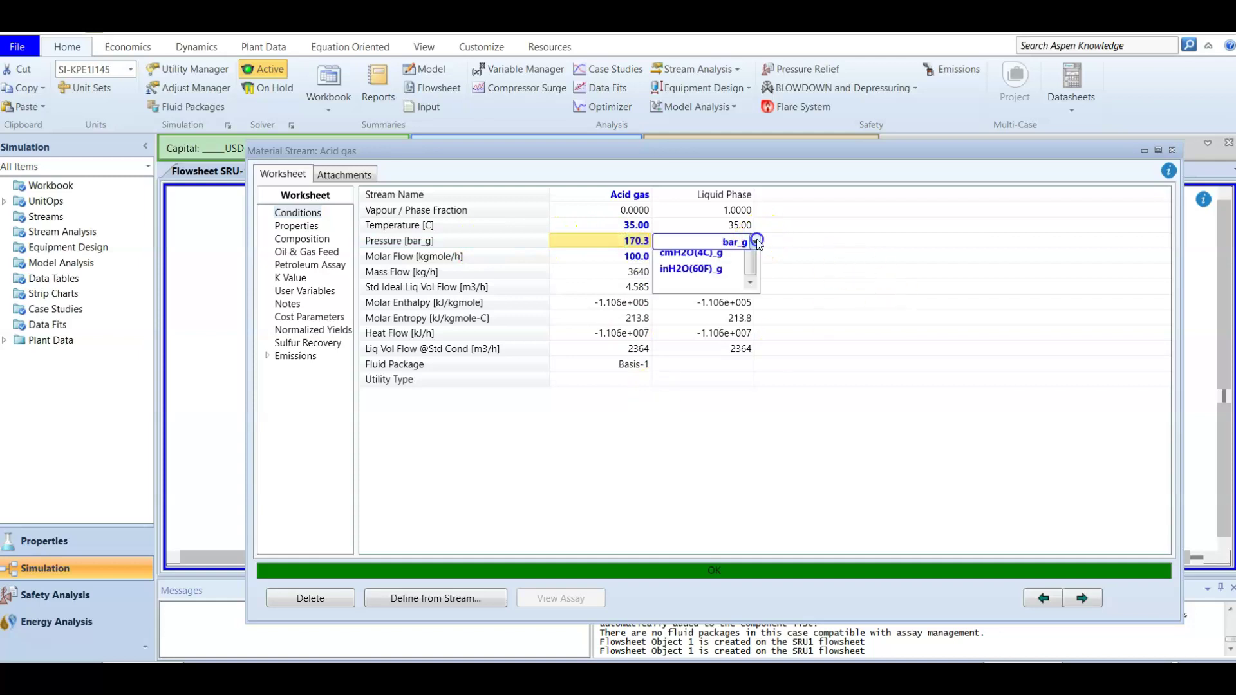
{"action": "scroll", "coordinate": [728, 277], "scroll_direction": "up", "scroll_amount": 5}
{"action": "left_click", "coordinate": [725, 264]}
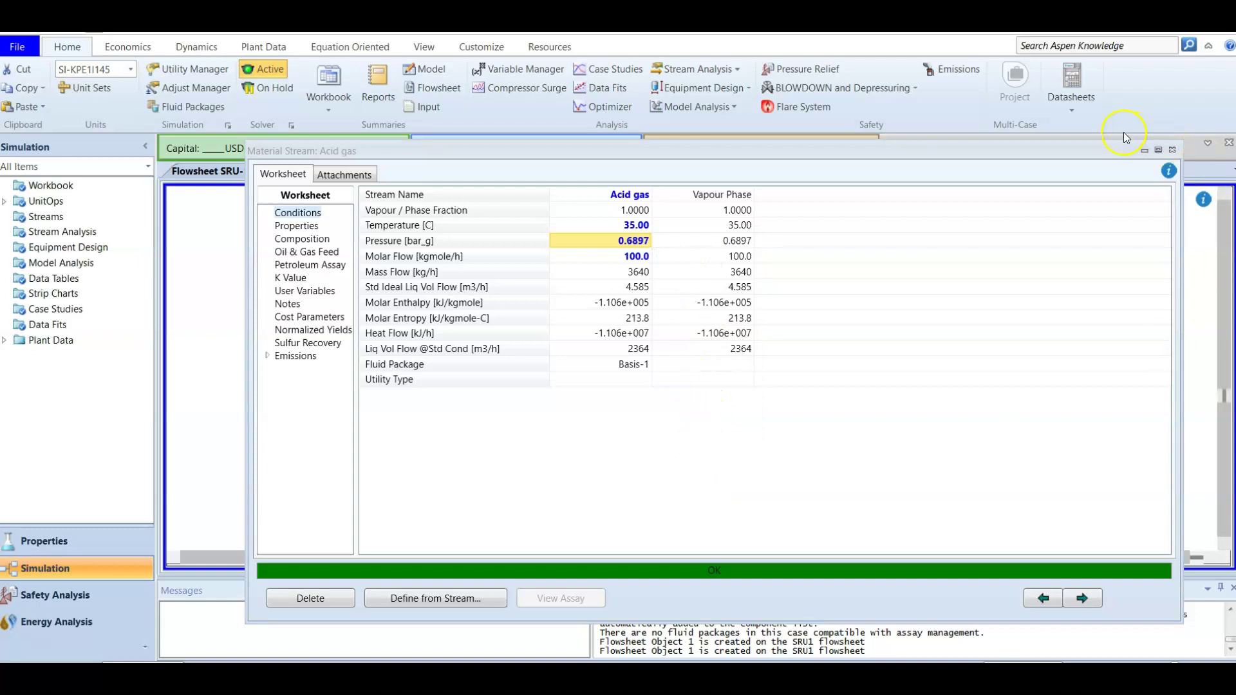
{"action": "left_click", "coordinate": [1171, 153]}
Move the Air to furnace stream up and slightly right so it sits closer beneath the Acid gas stream
{"action": "left_click", "coordinate": [510, 362]}
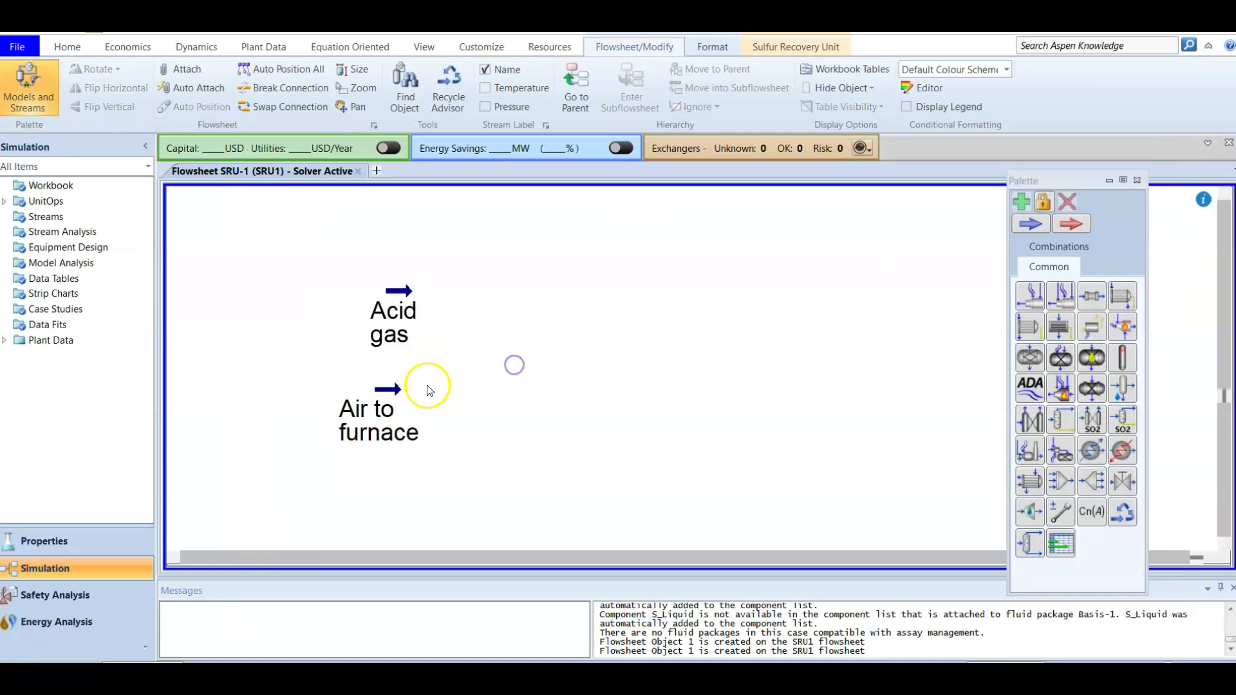
{"action": "left_click", "coordinate": [396, 404]}
{"action": "left_click_drag", "start_coordinate": [406, 382], "coordinate": [423, 367]}
{"action": "left_click", "coordinate": [538, 386]}
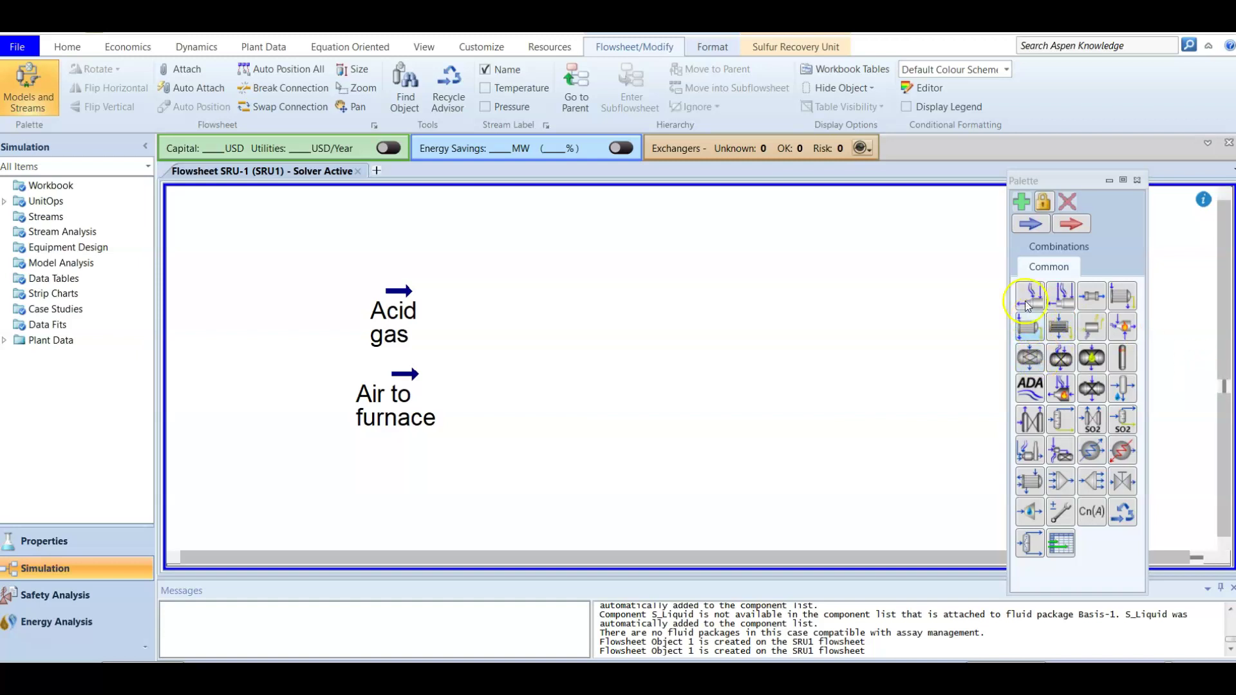
Place a reaction furnace on the SRU flowsheet just right of the Acid gas and Air to furnace streams
{"action": "left_click_drag", "start_coordinate": [1029, 296], "coordinate": [533, 428]}
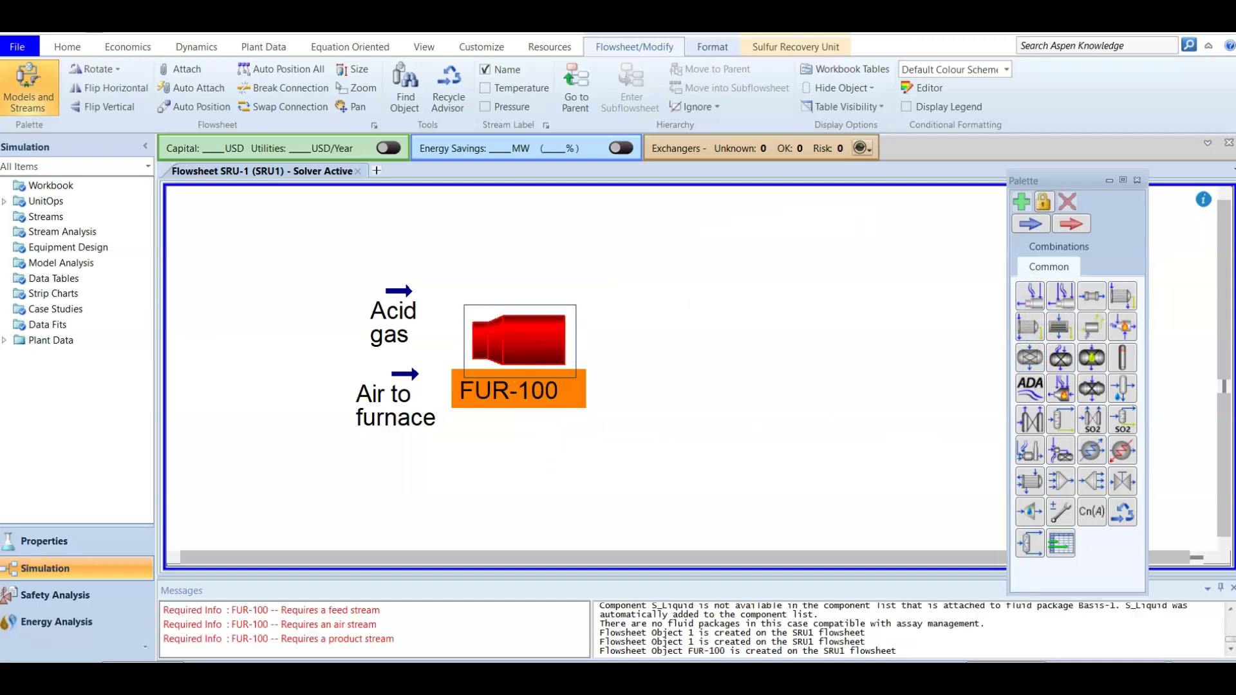
{"action": "scroll", "coordinate": [751, 380], "scroll_direction": "up", "scroll_amount": 2}
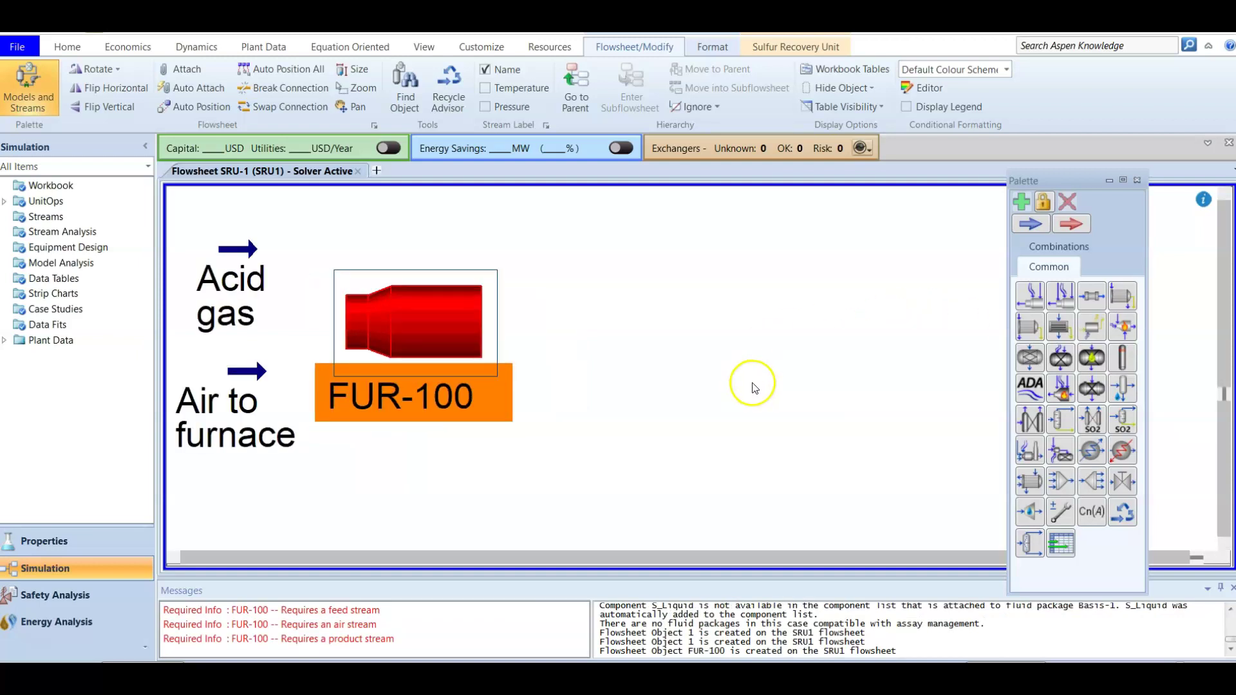
Open the reaction furnace's properties, try the Two-Chamber furnace type, and set it back to Single-Chamber
{"action": "scroll", "coordinate": [722, 385], "scroll_direction": "down", "scroll_amount": 1}
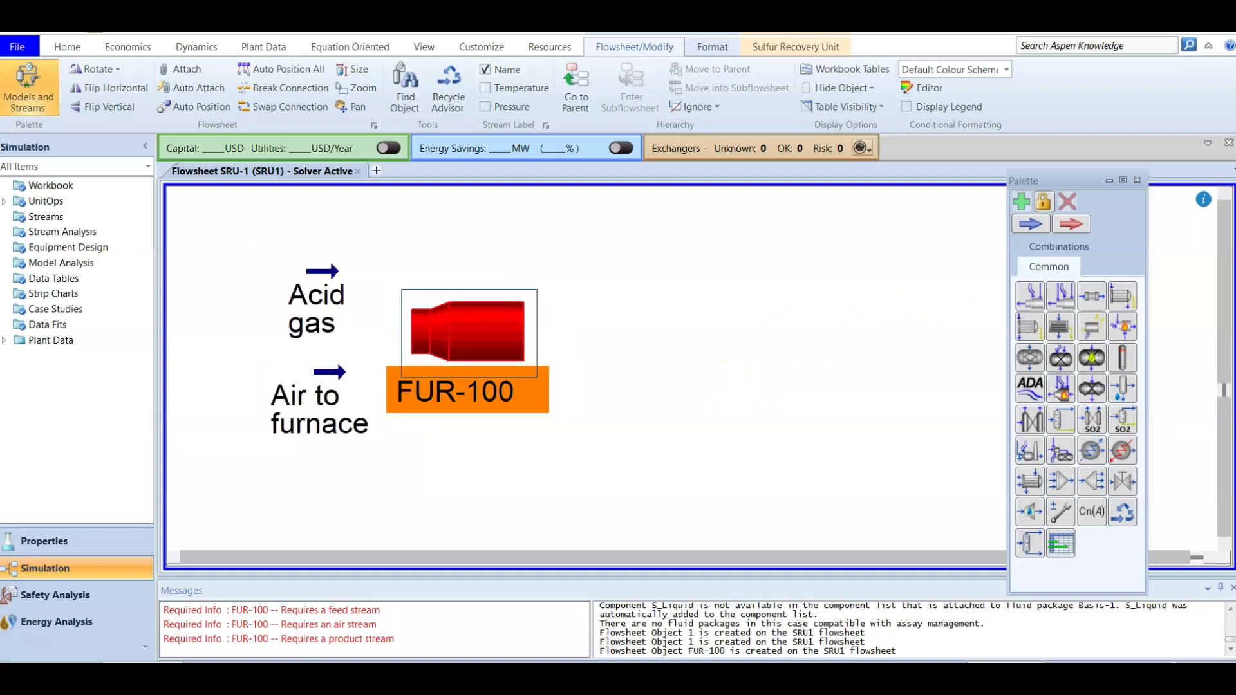
{"action": "double_click", "coordinate": [470, 346]}
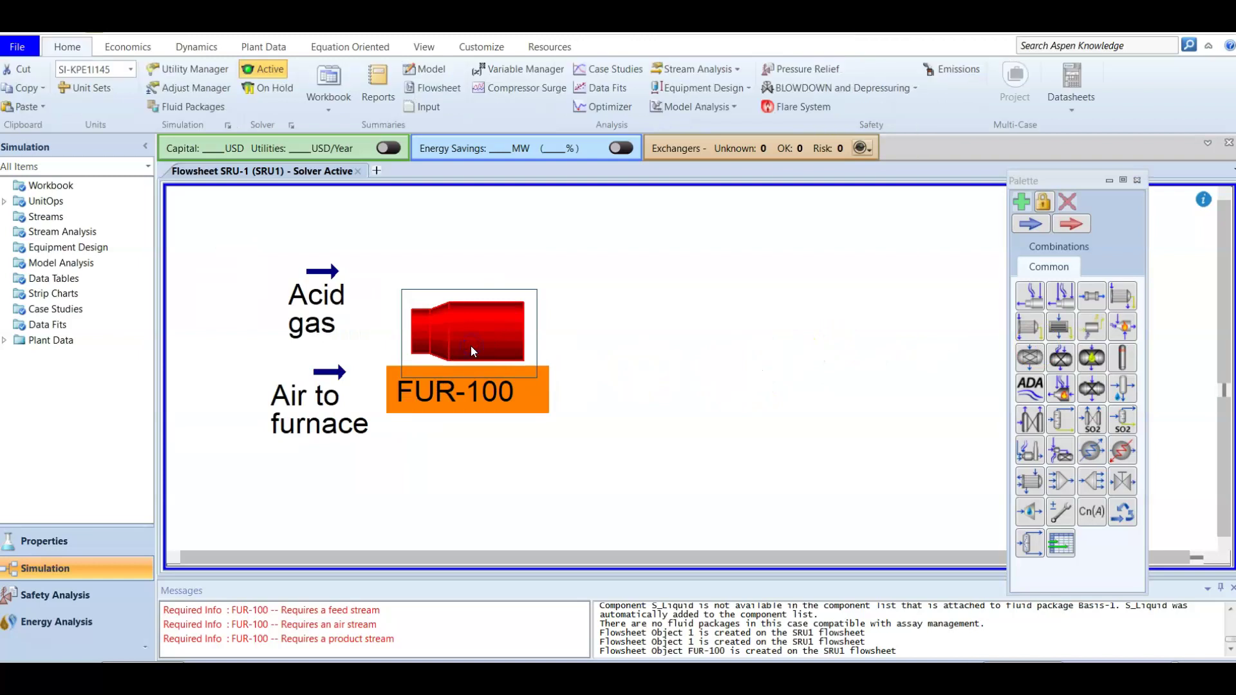
{"action": "left_click_drag", "start_coordinate": [877, 122], "coordinate": [634, 87]}
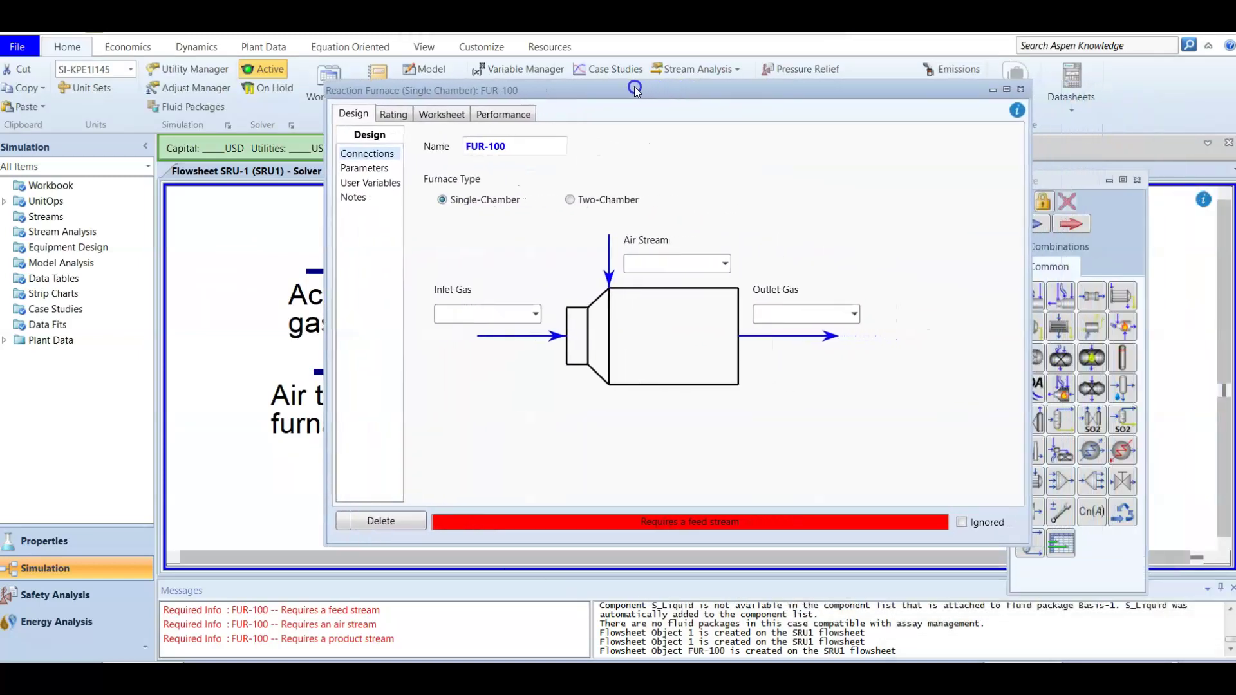
{"action": "left_click", "coordinate": [539, 140]}
{"action": "left_click", "coordinate": [572, 201]}
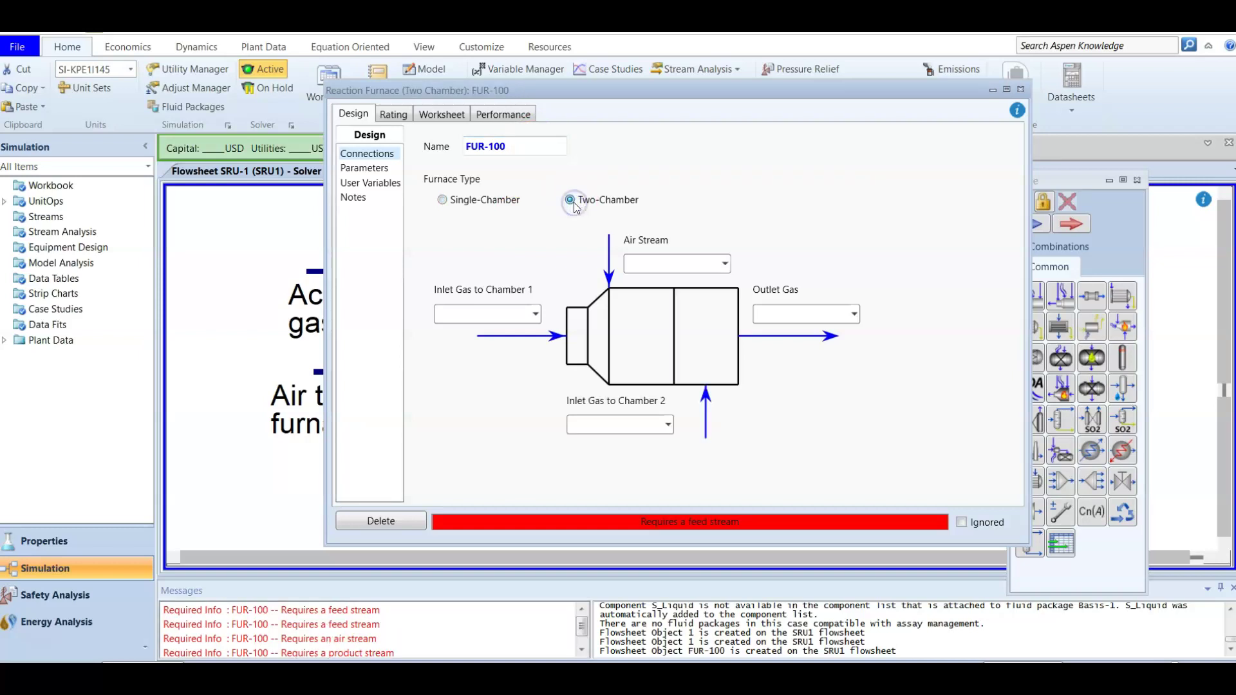
{"action": "left_click", "coordinate": [443, 201]}
Connect Acid gas as the furnace's inlet gas and Air to furnace as its air stream
{"action": "left_click", "coordinate": [537, 316]}
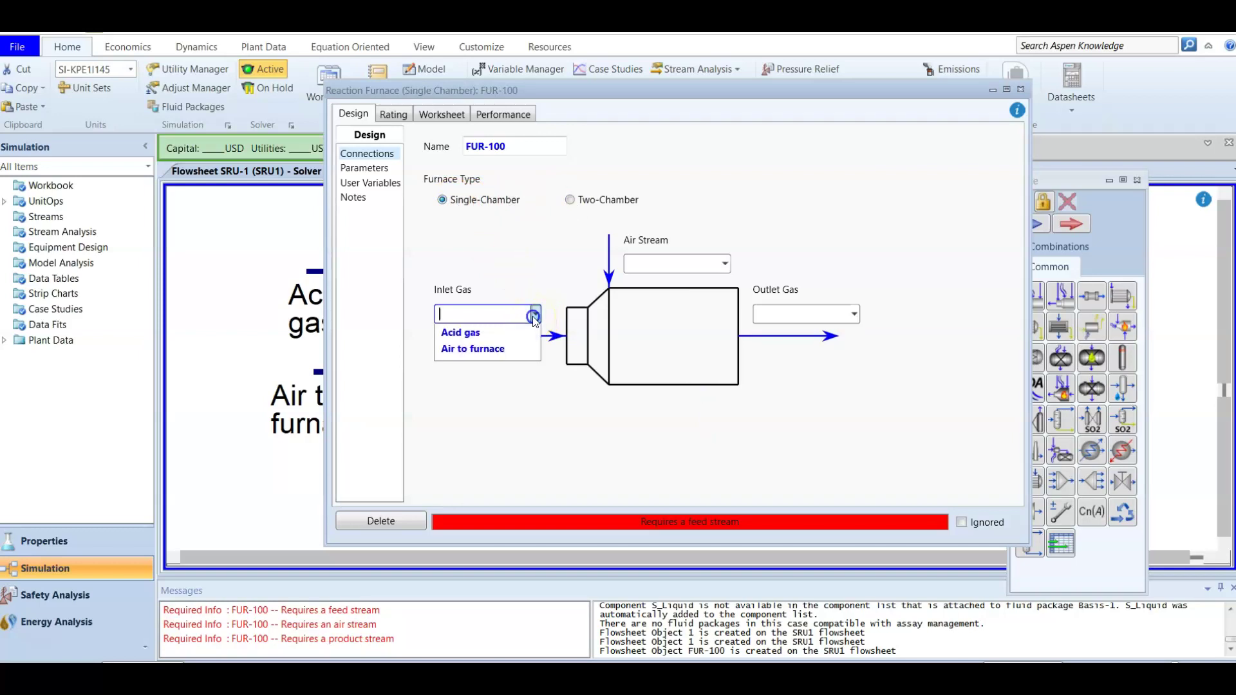
{"action": "left_click", "coordinate": [518, 342]}
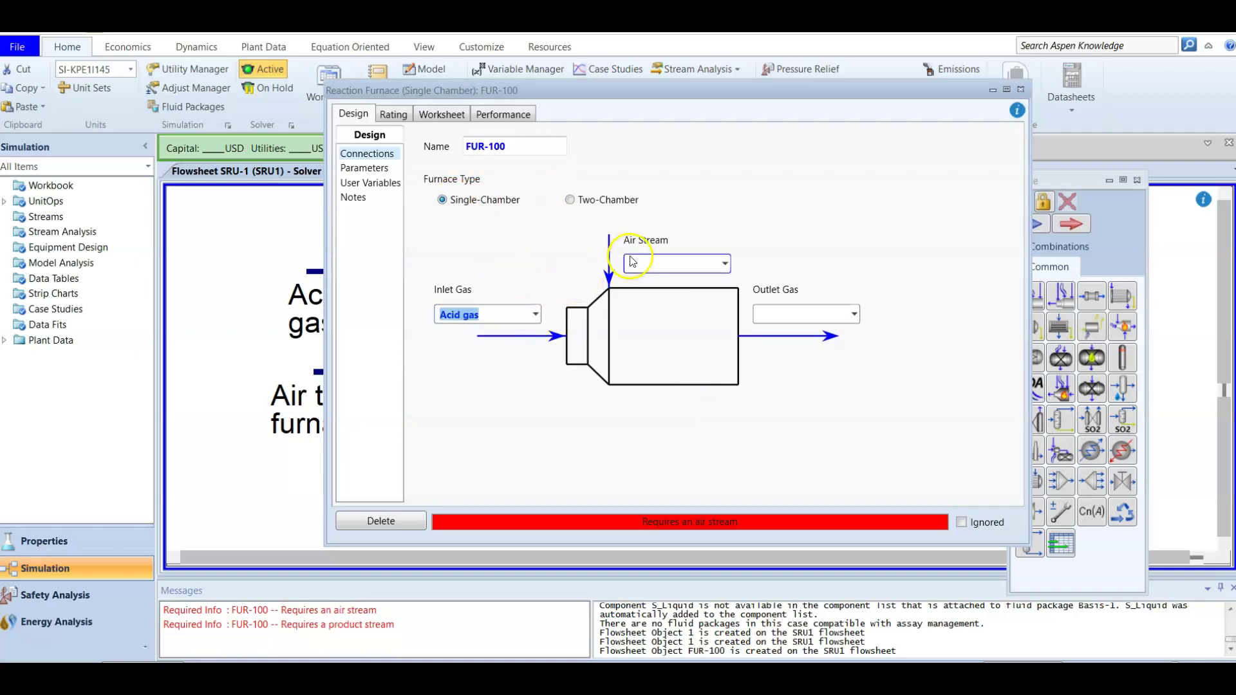
{"action": "left_click", "coordinate": [725, 265]}
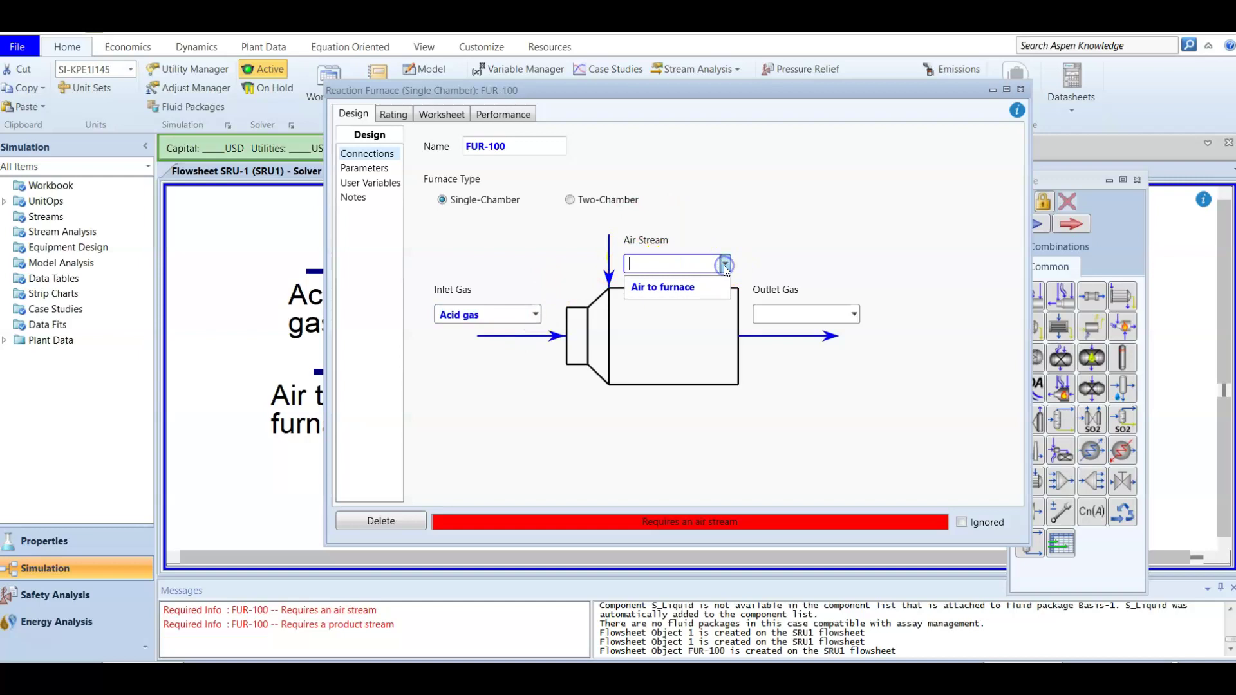
{"action": "left_click", "coordinate": [690, 285]}
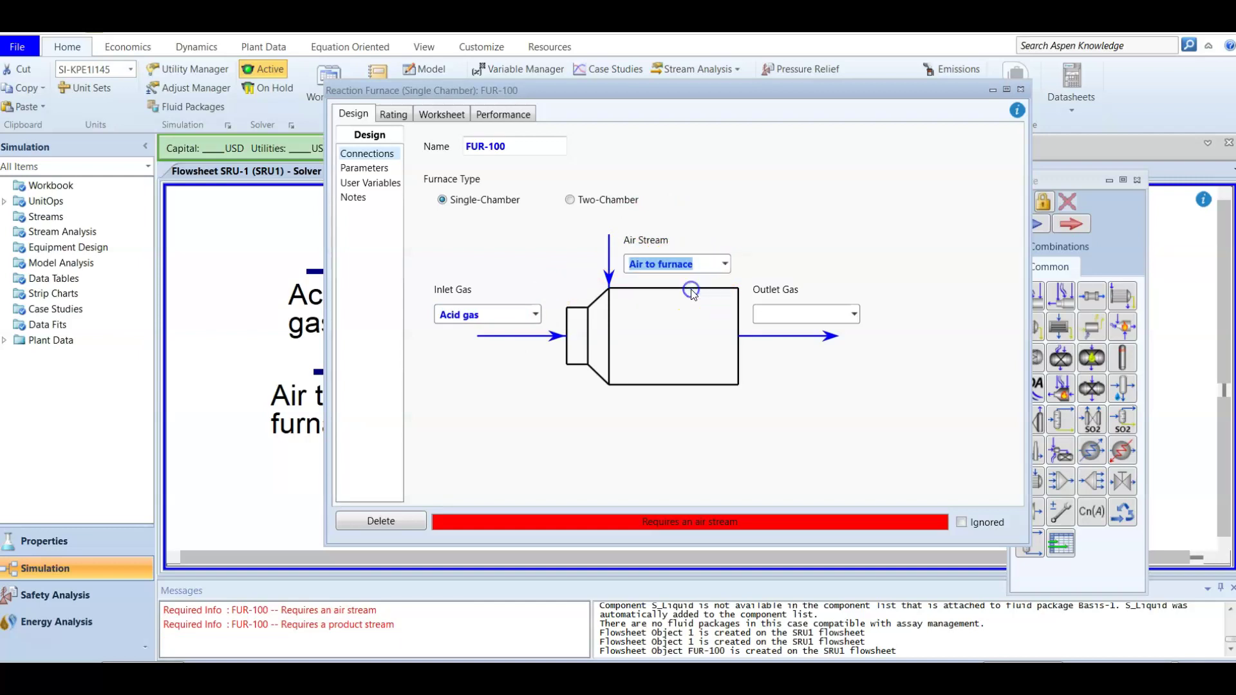
Create the furnace's outlet gas stream named Furnace outlet and close the furnace properties
{"action": "left_click", "coordinate": [778, 319]}
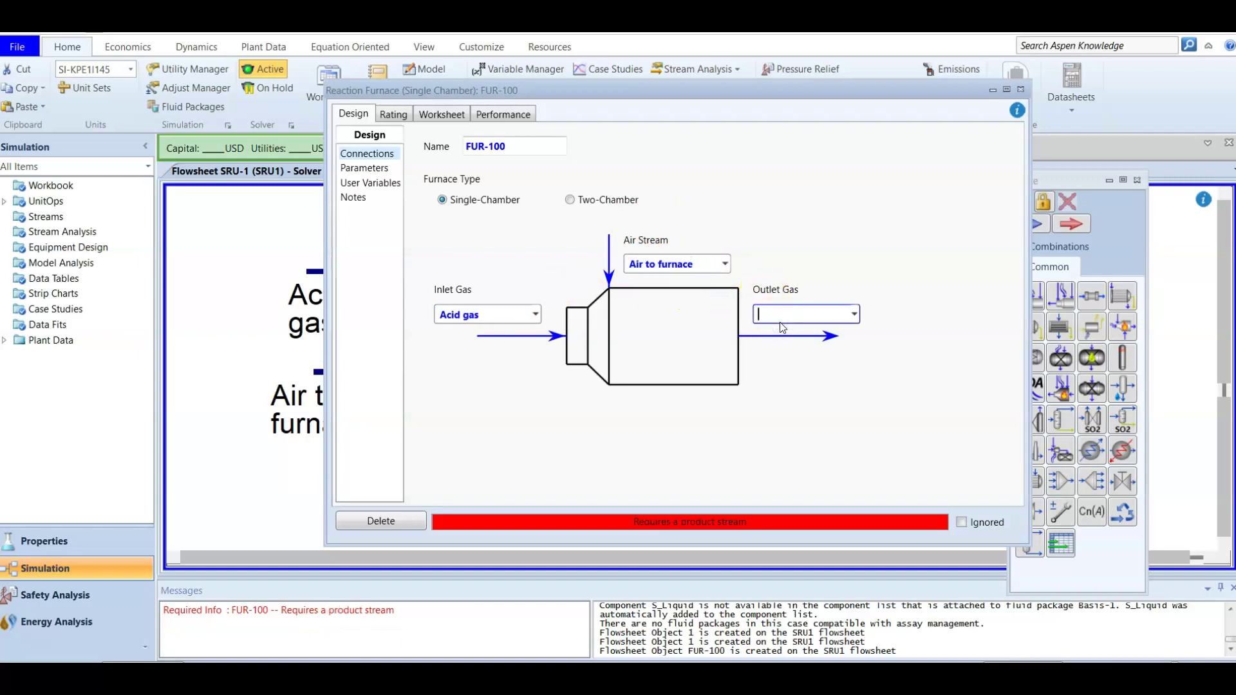
{"action": "type", "text": "Furnace outlet"}
{"action": "key", "text": "Return"}
{"action": "left_click", "coordinate": [802, 358]}
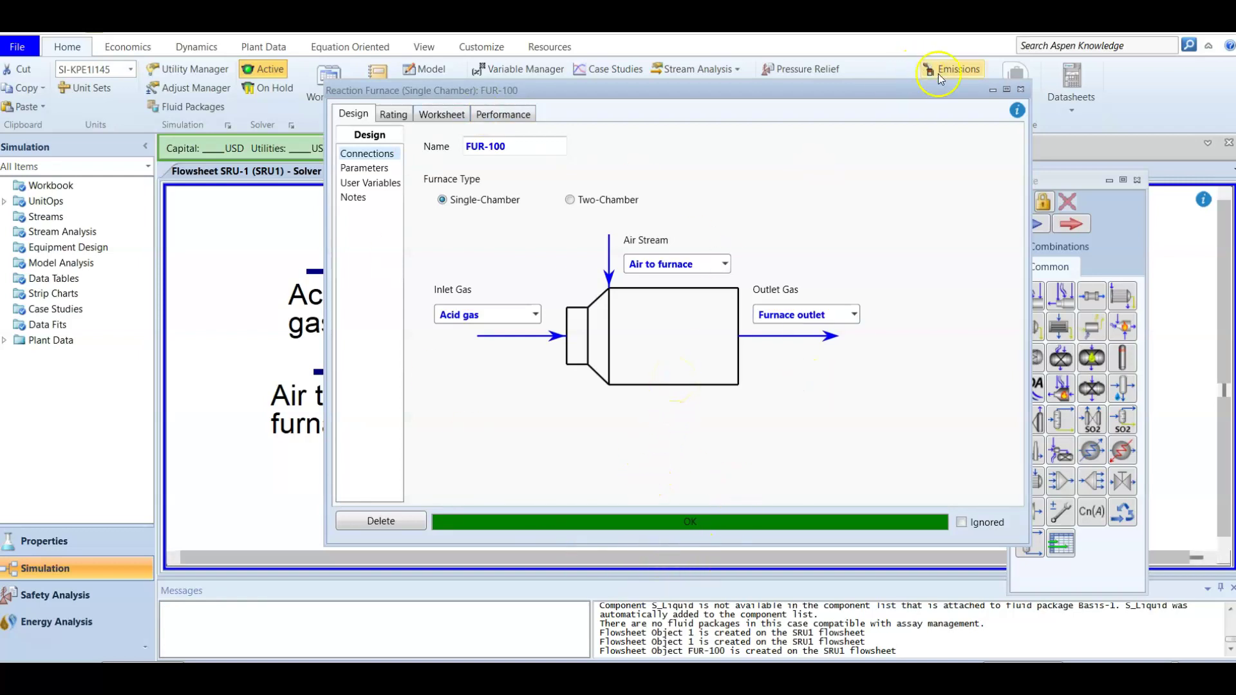
{"action": "left_click", "coordinate": [1019, 91]}
{"action": "left_click", "coordinate": [743, 416]}
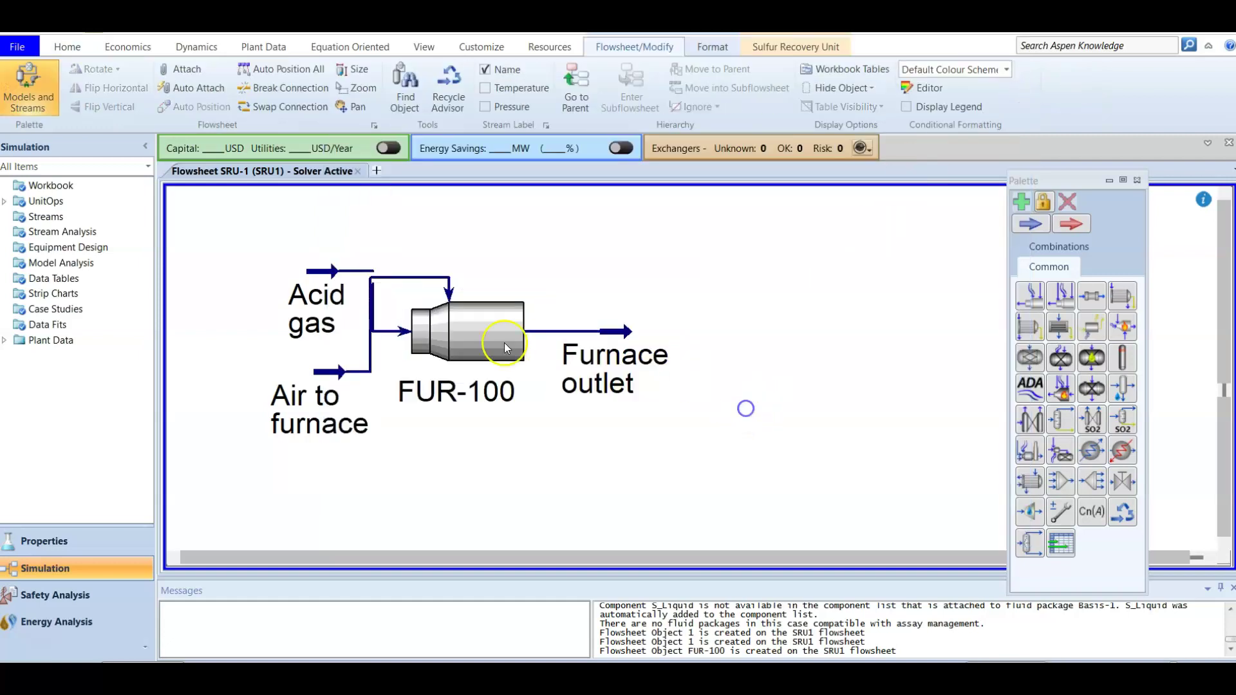
Move the Air to furnace stream further left and the Acid gas stream below the furnace so their lines separate
{"action": "left_click_drag", "start_coordinate": [336, 373], "coordinate": [257, 394]}
{"action": "left_click", "coordinate": [361, 470]}
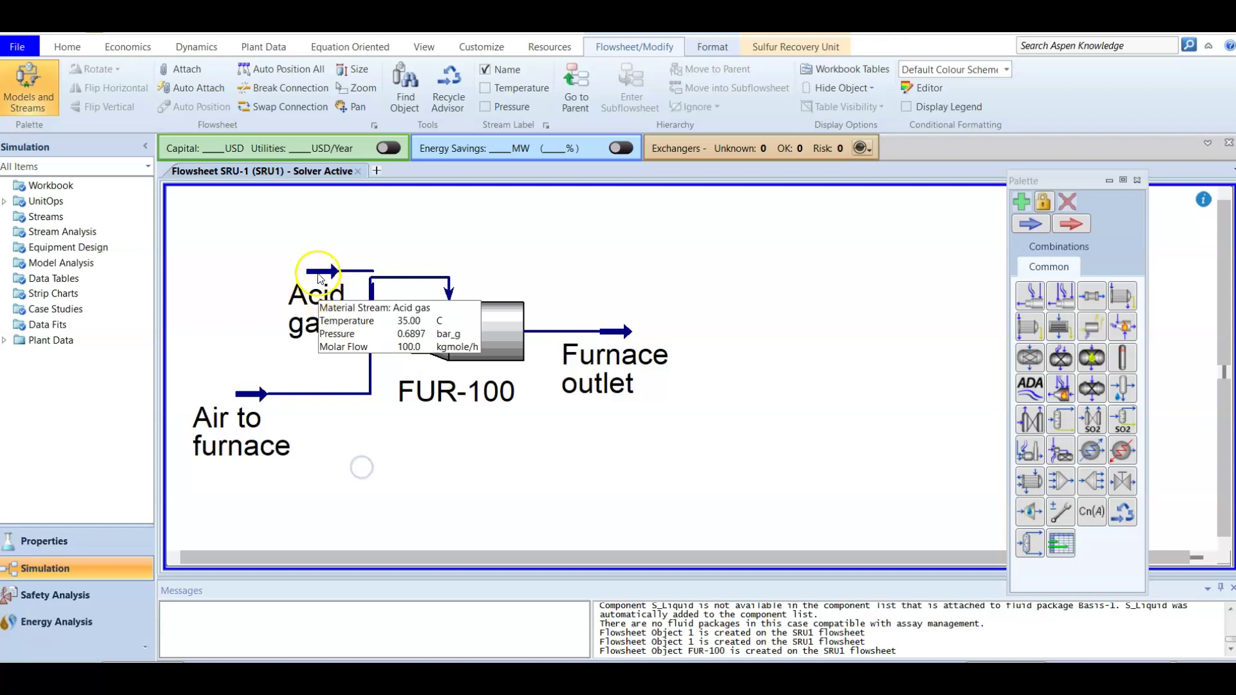
{"action": "left_click", "coordinate": [302, 289]}
{"action": "left_click_drag", "start_coordinate": [301, 289], "coordinate": [230, 288]}
{"action": "left_click", "coordinate": [315, 388]}
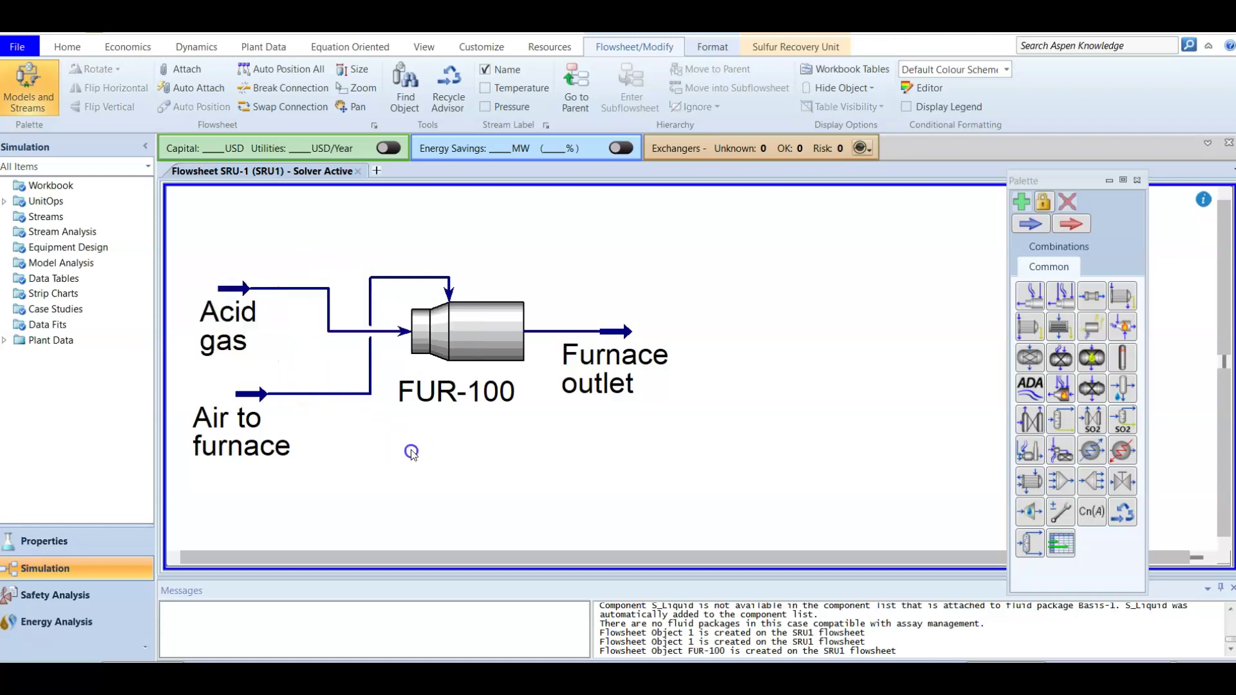
{"action": "left_click_drag", "start_coordinate": [348, 420], "coordinate": [373, 450]}
{"action": "left_click", "coordinate": [511, 468]}
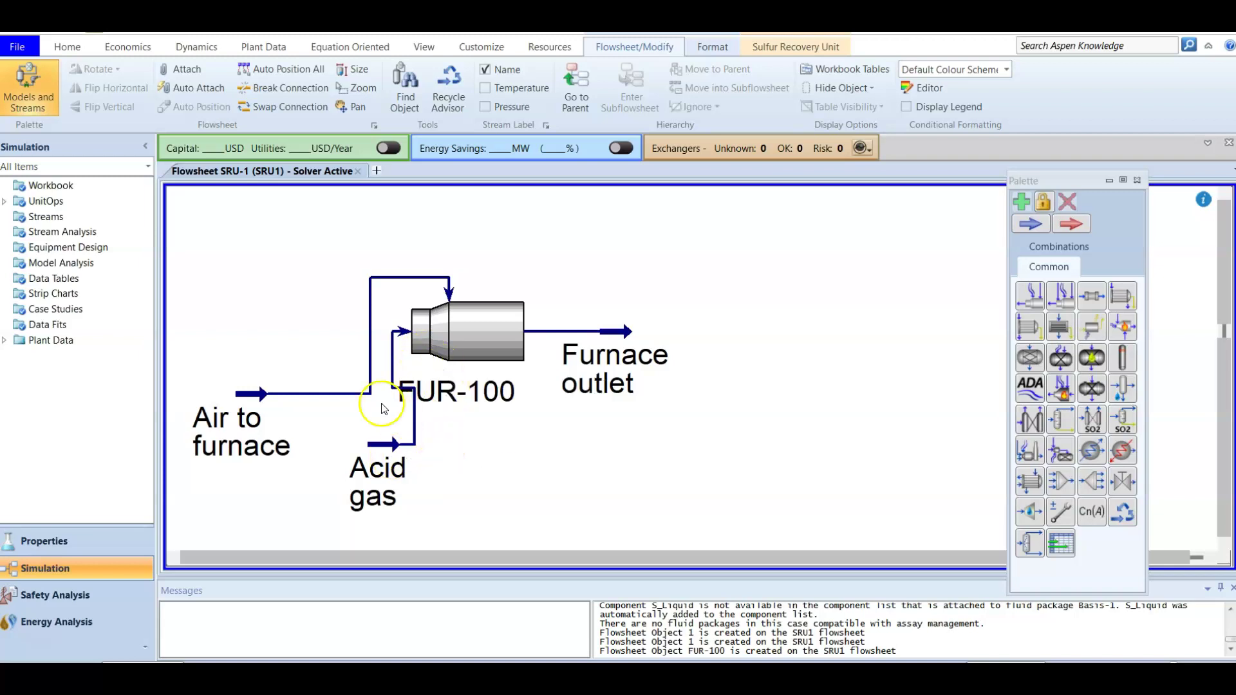
Open the Furnace outlet stream, examine its conditions and the mole fractions of its composition, and close it
{"action": "mouse_move", "coordinate": [451, 316]}
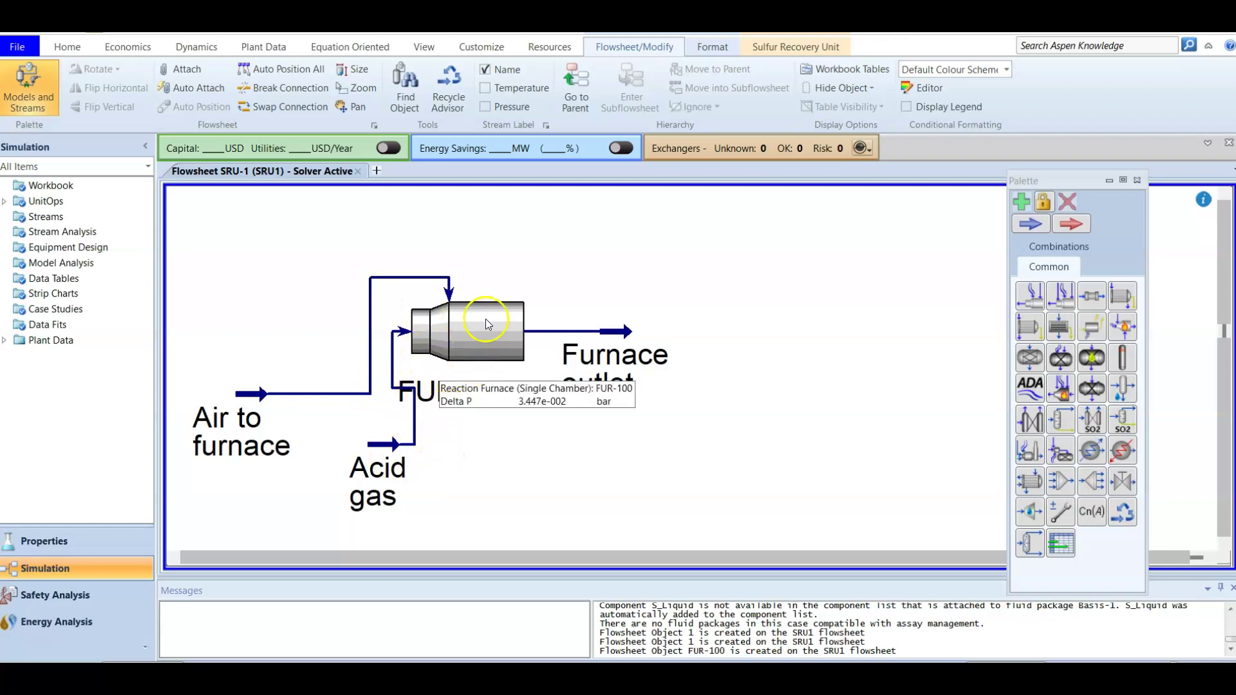
{"action": "double_click", "coordinate": [612, 335]}
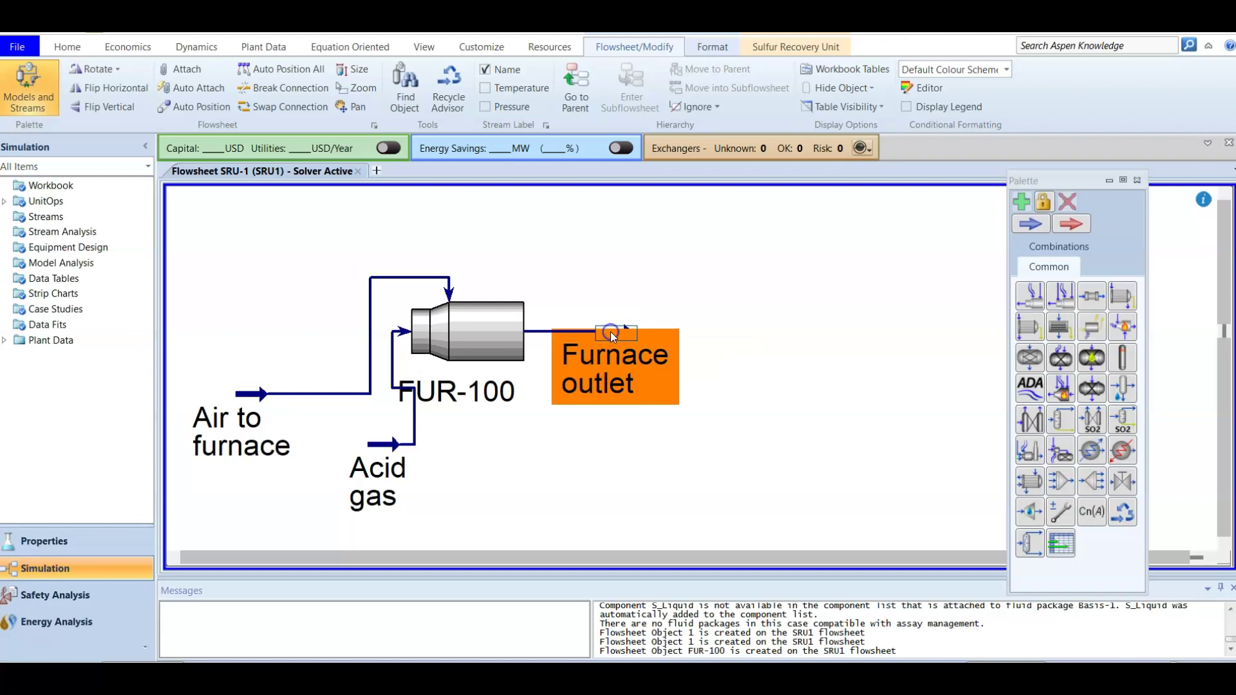
{"action": "left_click_drag", "start_coordinate": [413, 183], "coordinate": [564, 183]}
{"action": "left_click", "coordinate": [202, 270]}
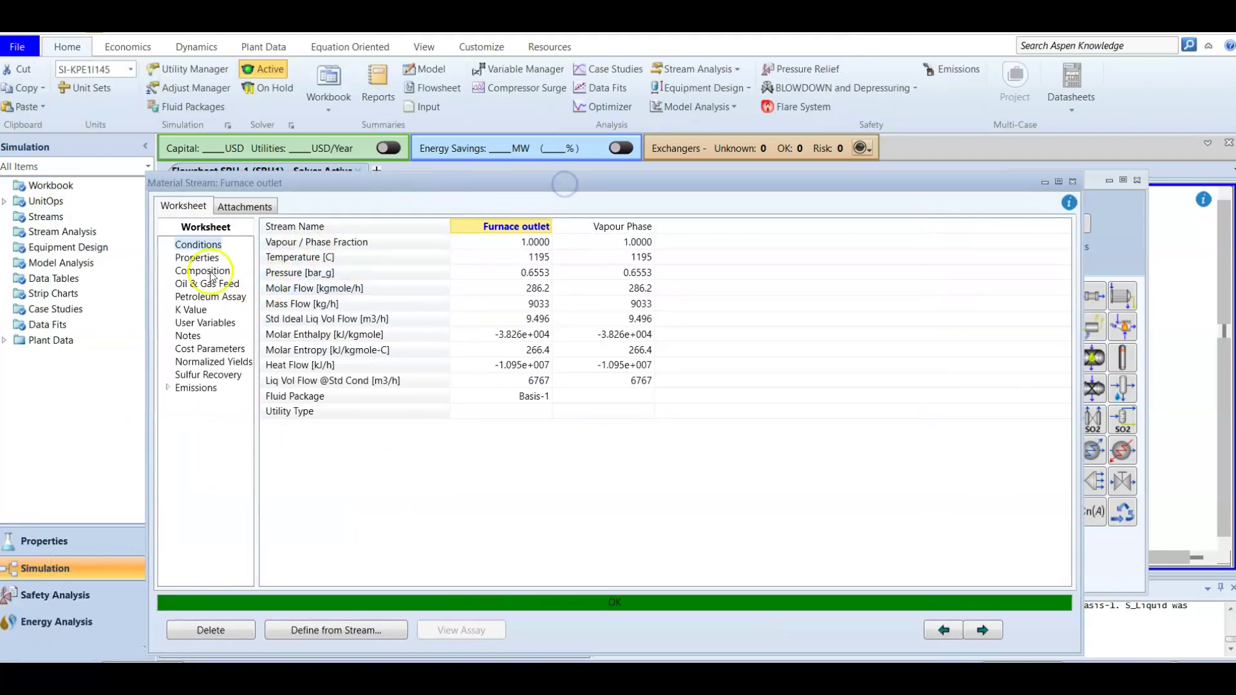
{"action": "scroll", "coordinate": [515, 303], "scroll_direction": "down", "scroll_amount": 1}
{"action": "scroll", "coordinate": [515, 301], "scroll_direction": "down", "scroll_amount": 6}
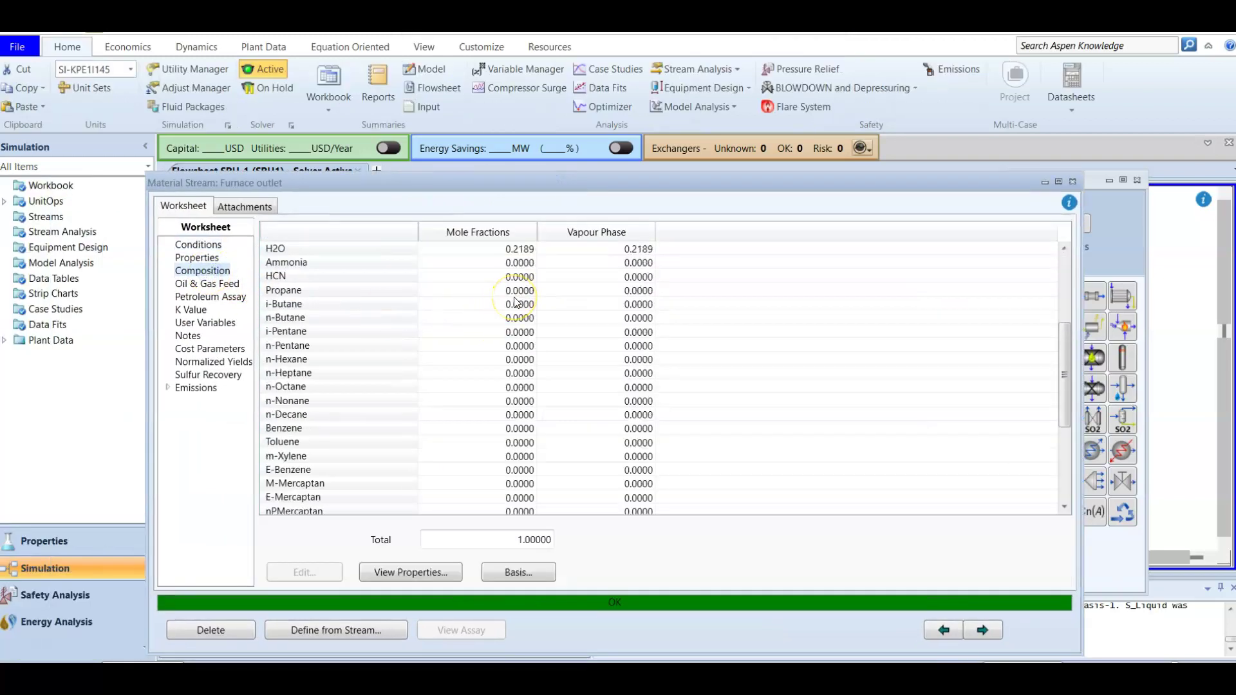
{"action": "scroll", "coordinate": [515, 301], "scroll_direction": "up", "scroll_amount": 8}
{"action": "scroll", "coordinate": [515, 301], "scroll_direction": "up", "scroll_amount": 1}
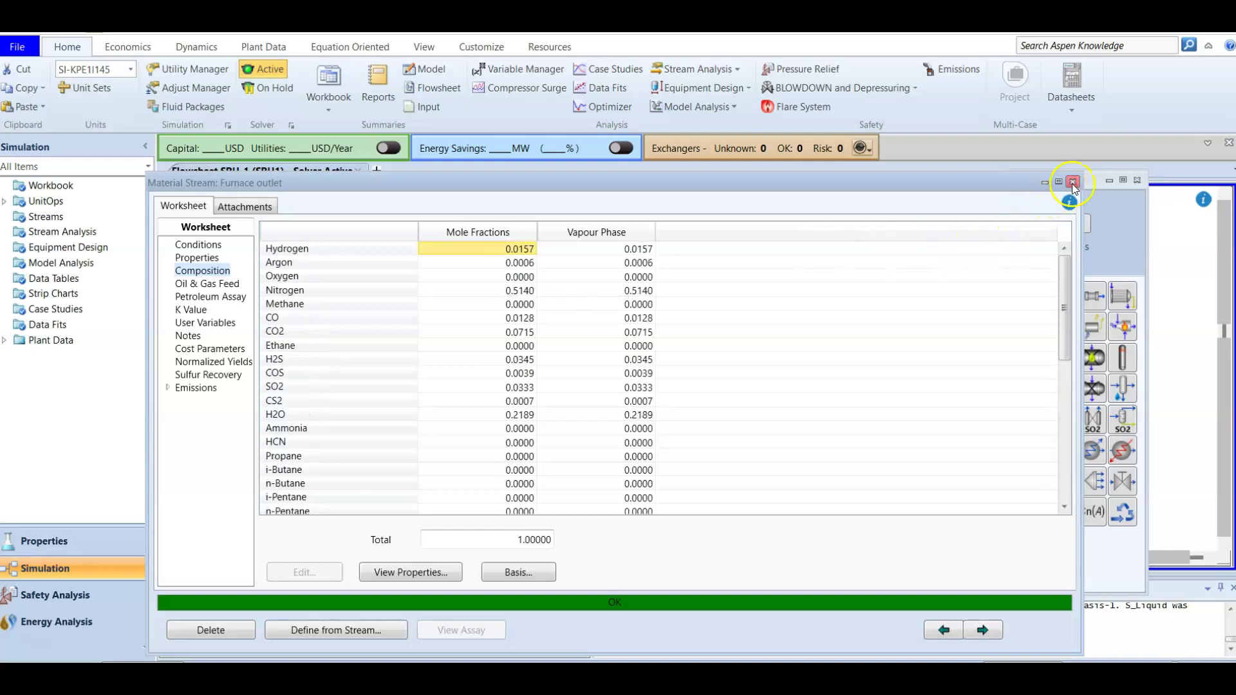
{"action": "left_click", "coordinate": [515, 253]}
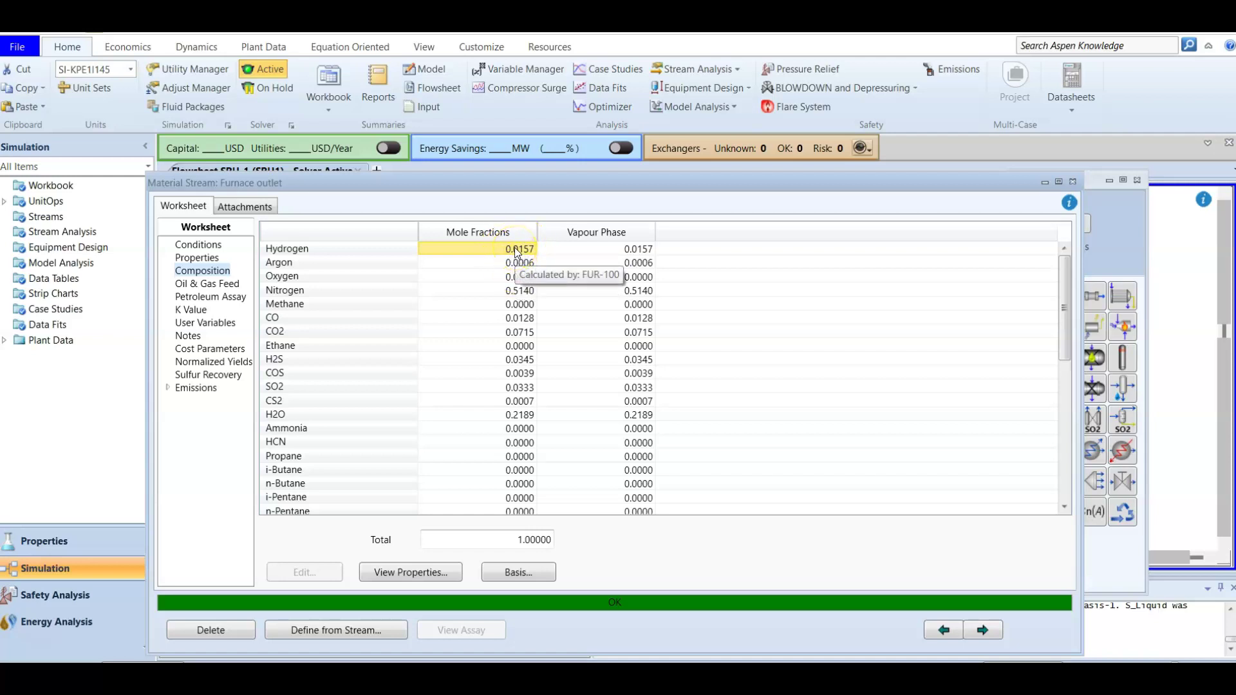
{"action": "left_click", "coordinate": [519, 318]}
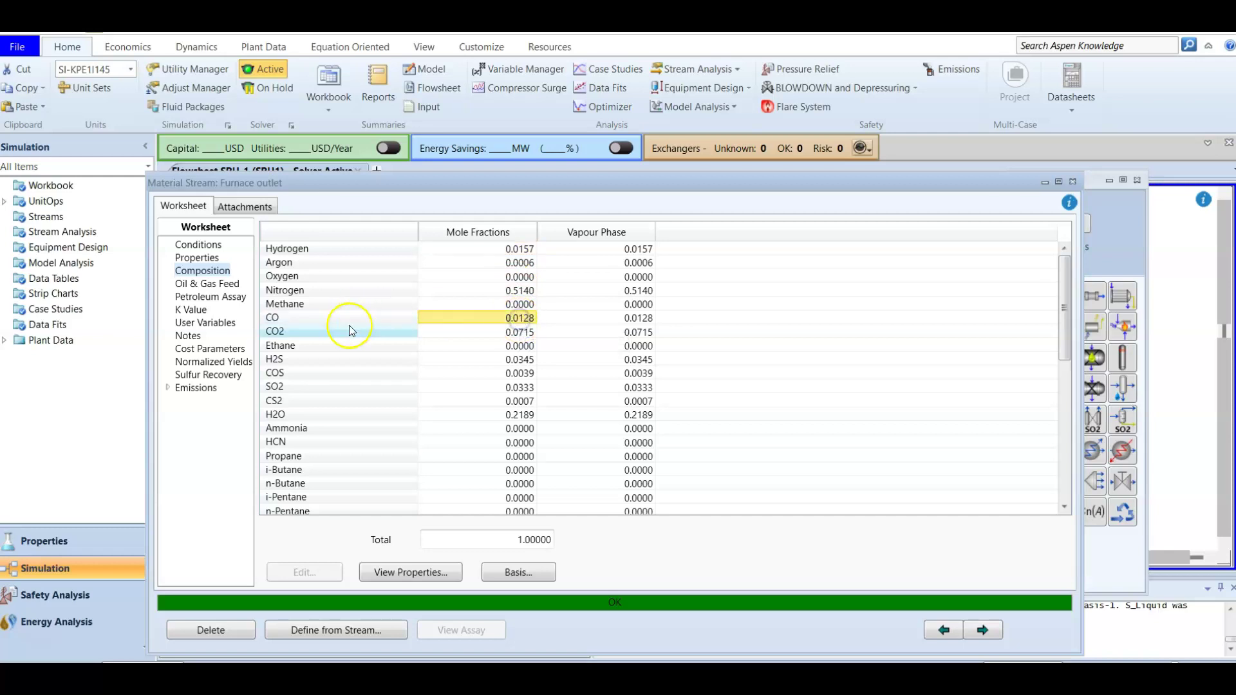
{"action": "left_click", "coordinate": [1072, 181]}
{"action": "left_click", "coordinate": [721, 323]}
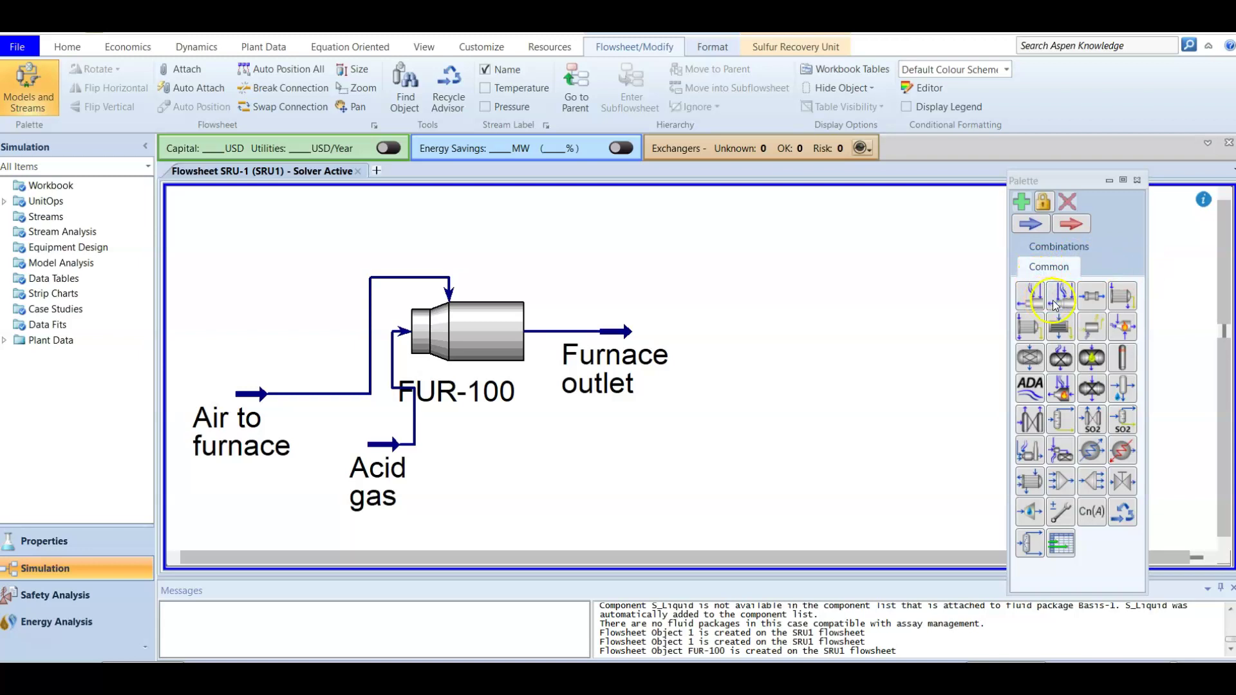
Place a waste heat exchanger to the right of the Furnace outlet stream and move the model palette clear of the flowsheet
{"action": "left_click", "coordinate": [1122, 297]}
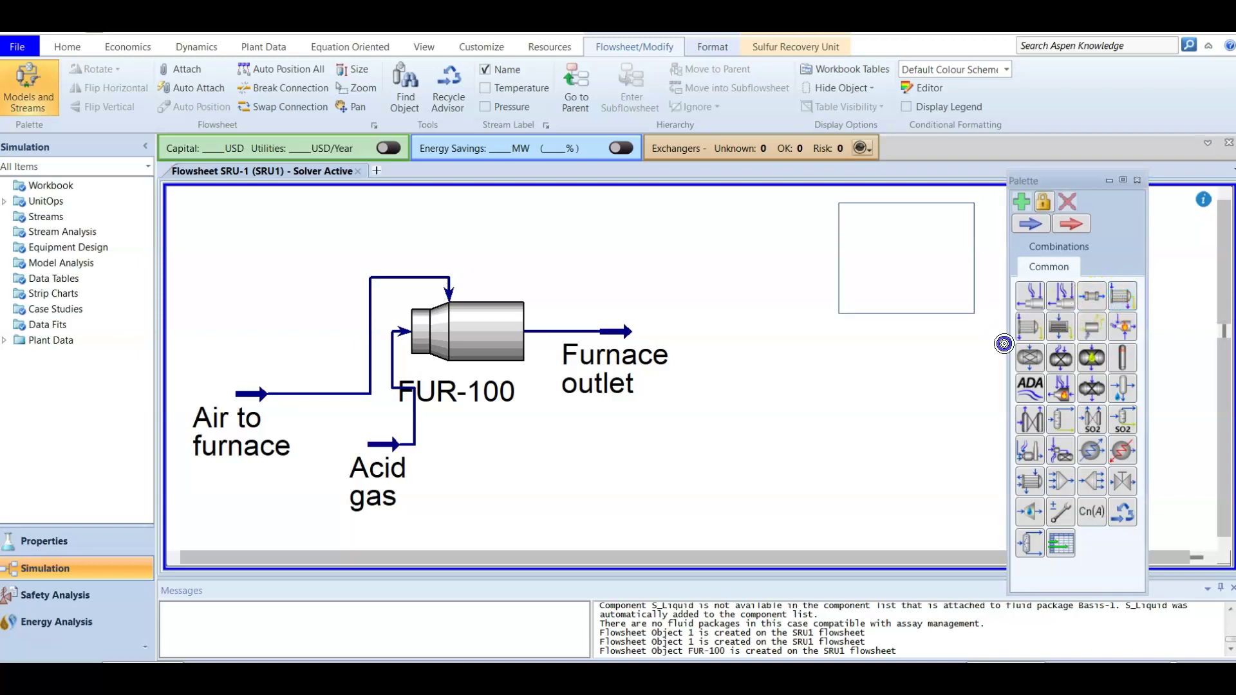
{"action": "left_click", "coordinate": [844, 431]}
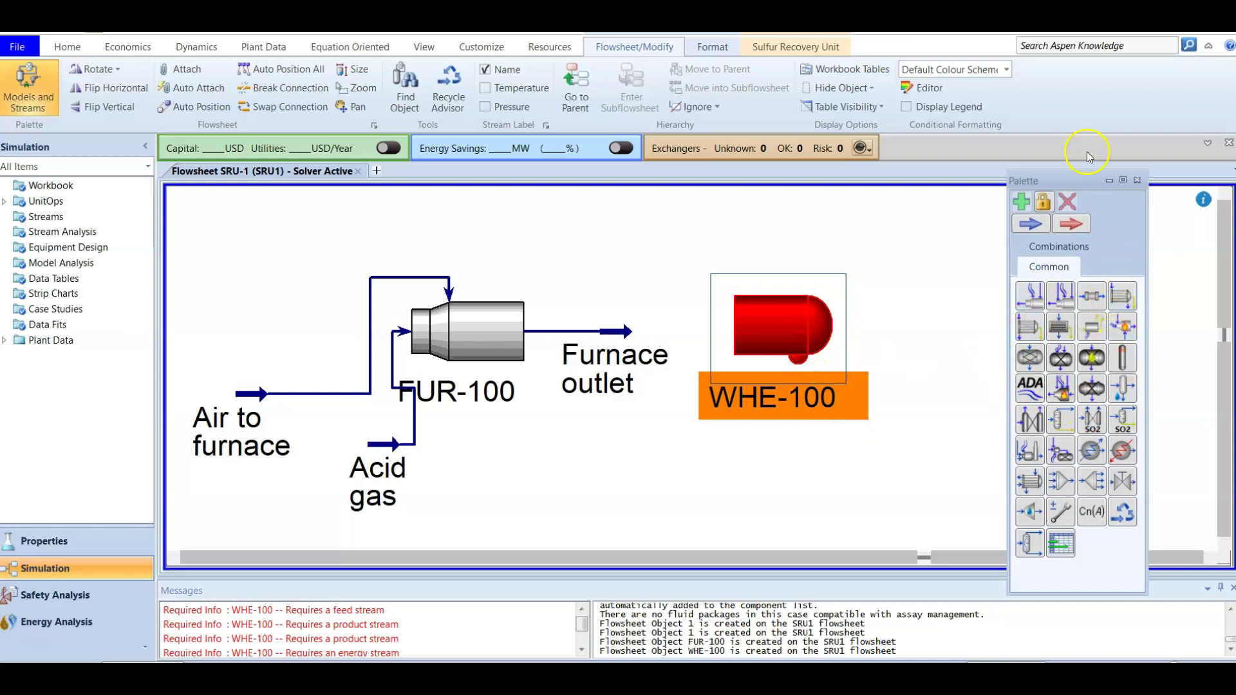
{"action": "left_click_drag", "start_coordinate": [1075, 184], "coordinate": [1156, 70]}
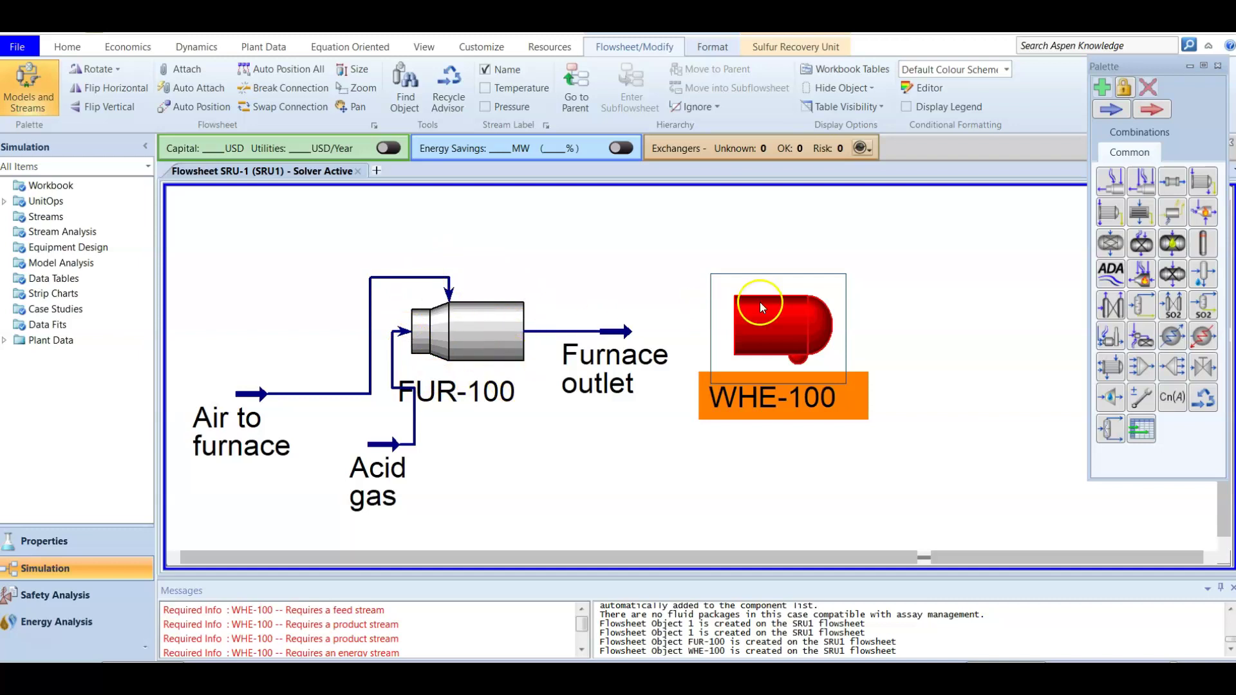
Open the waste heat exchanger's properties and connect Furnace outlet as its inlet gas
{"action": "double_click", "coordinate": [756, 327]}
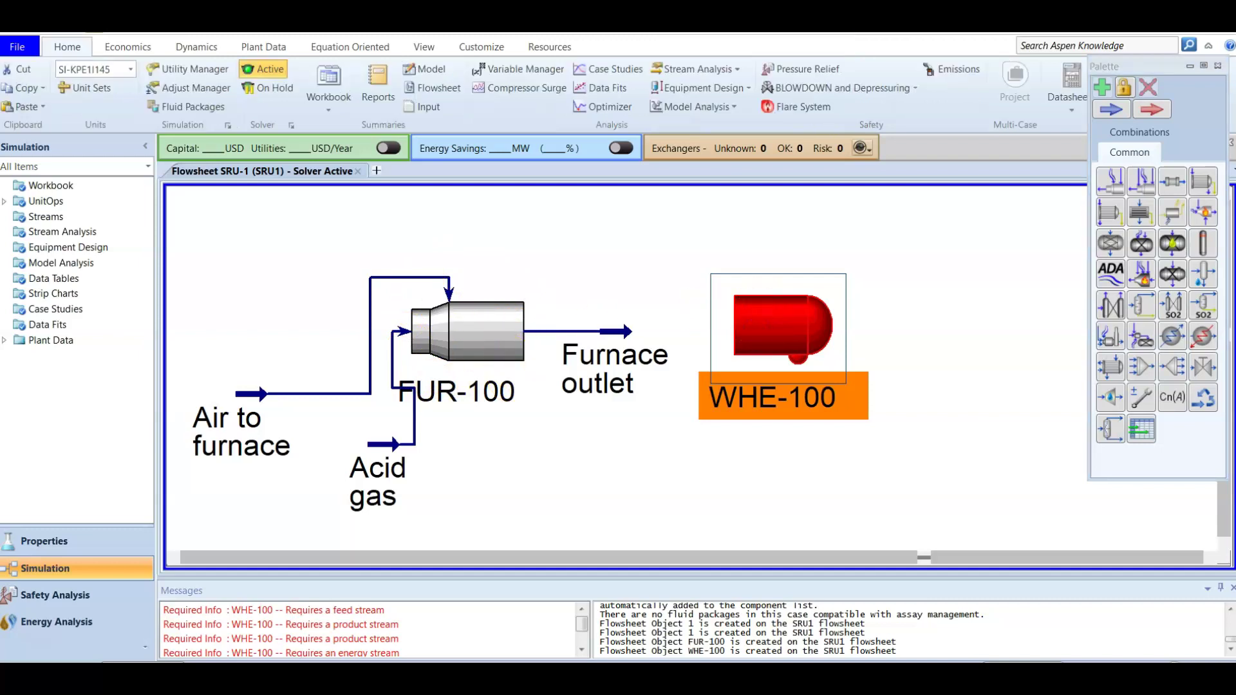
{"action": "left_click_drag", "start_coordinate": [1032, 125], "coordinate": [671, 124]}
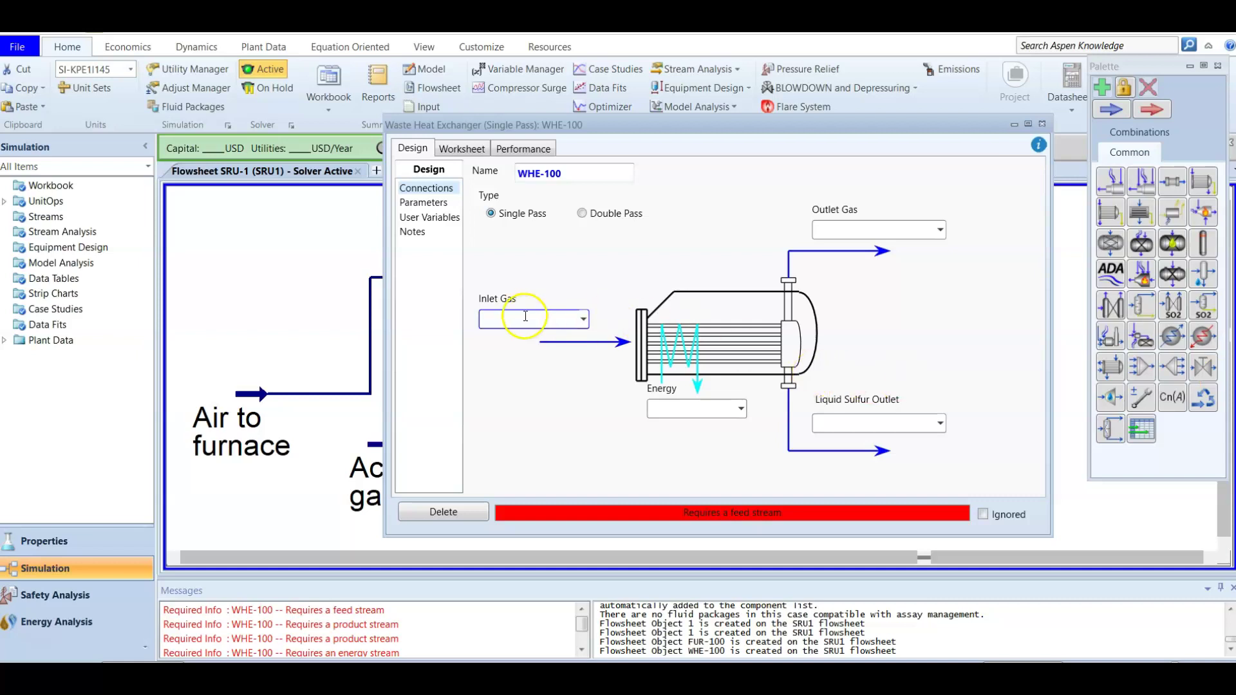
{"action": "left_click", "coordinate": [584, 320]}
{"action": "left_click", "coordinate": [551, 343]}
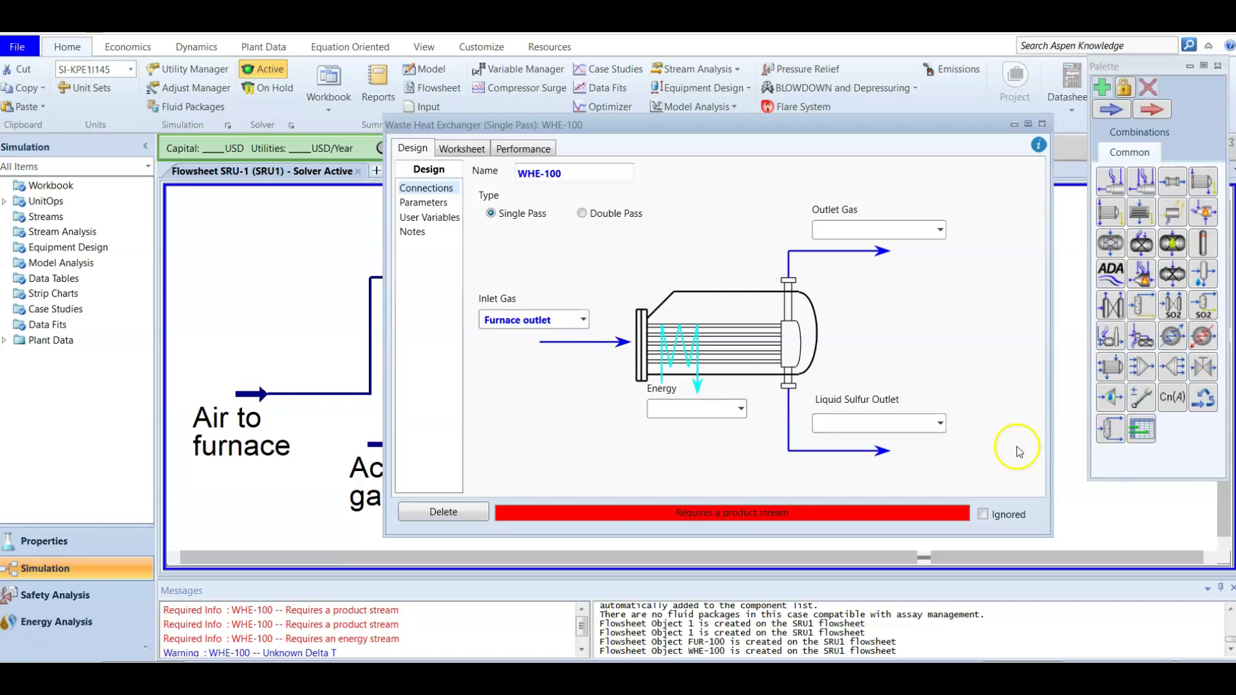
Name the exchanger's liquid sulfur outlet WHE sulfur liq outlet and its outlet gas WHE outlet gas
{"action": "left_click", "coordinate": [850, 421]}
{"action": "type", "text": "W"}
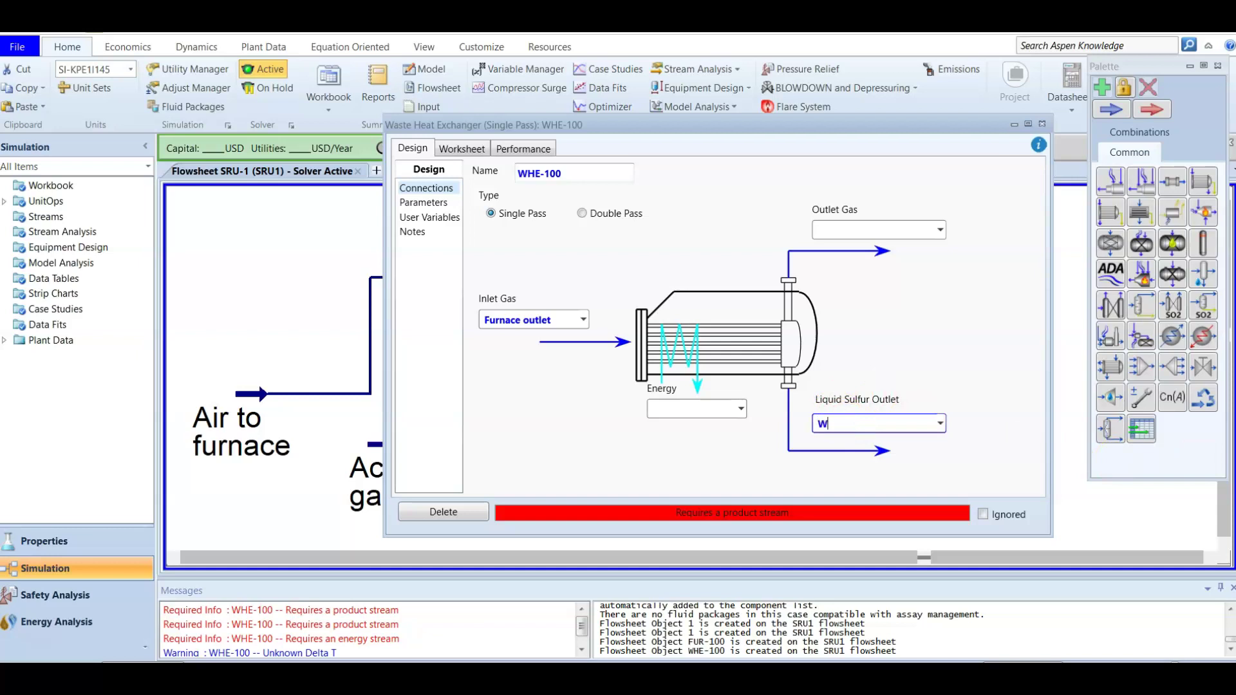
{"action": "type", "text": "HE sulfur liq outlet"}
{"action": "key", "text": "Return"}
{"action": "left_click", "coordinate": [823, 434]}
{"action": "left_click", "coordinate": [849, 232]}
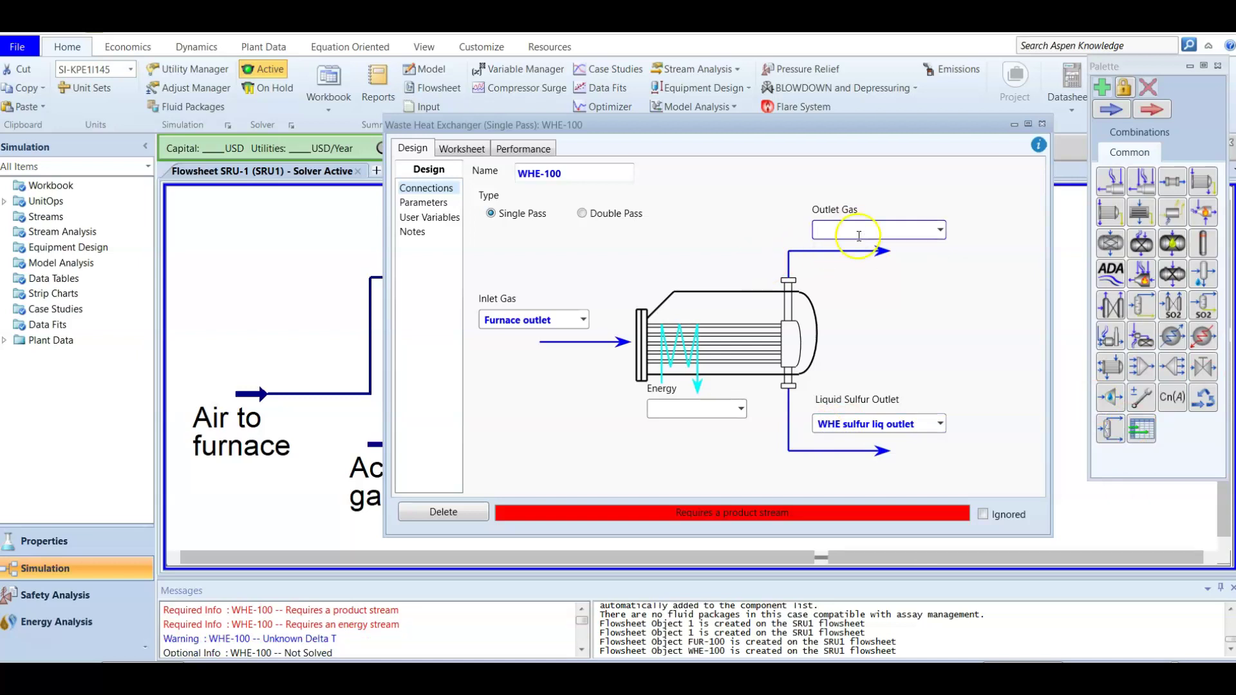
{"action": "type", "text": "WHE outlet gas"}
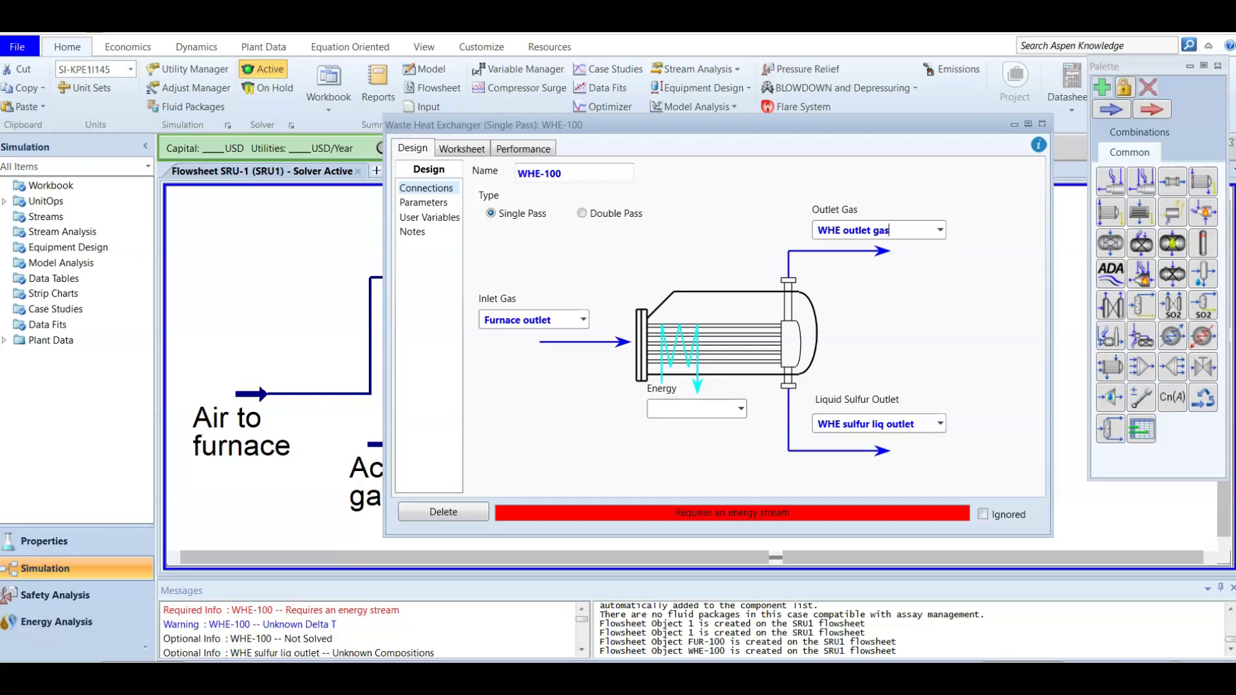
Create the waste heat exchanger's energy stream named WHE energy
{"action": "left_click", "coordinate": [697, 407]}
{"action": "type", "text": "WHE energy"}
{"action": "key", "text": "Return"}
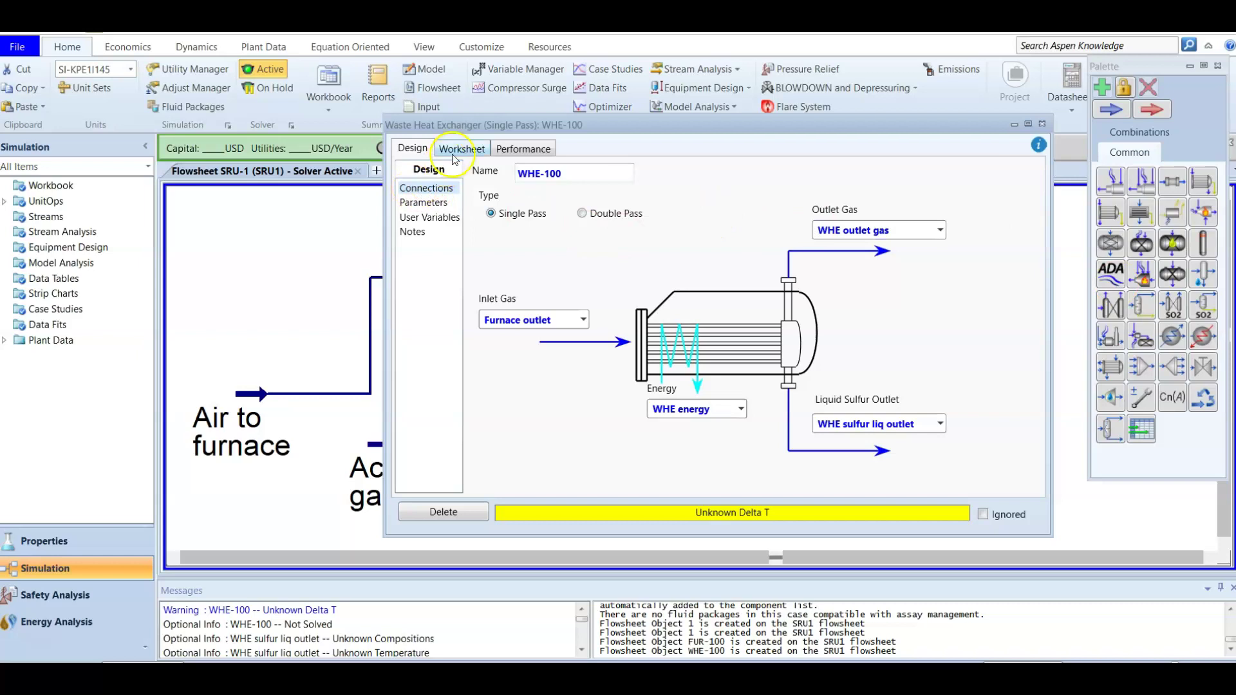
Set the waste heat exchanger's outlet temperature to 300 °C in its parameters and close its properties
{"action": "left_click", "coordinate": [442, 203]}
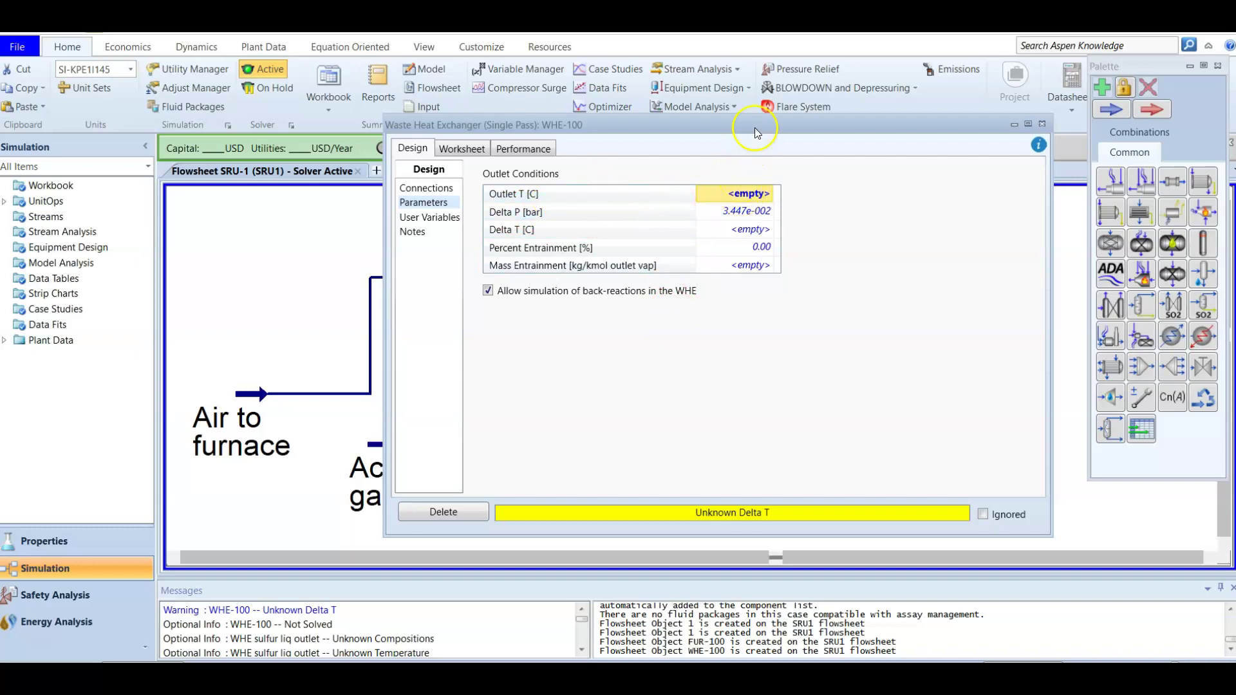
{"action": "left_click_drag", "start_coordinate": [759, 121], "coordinate": [773, 166]}
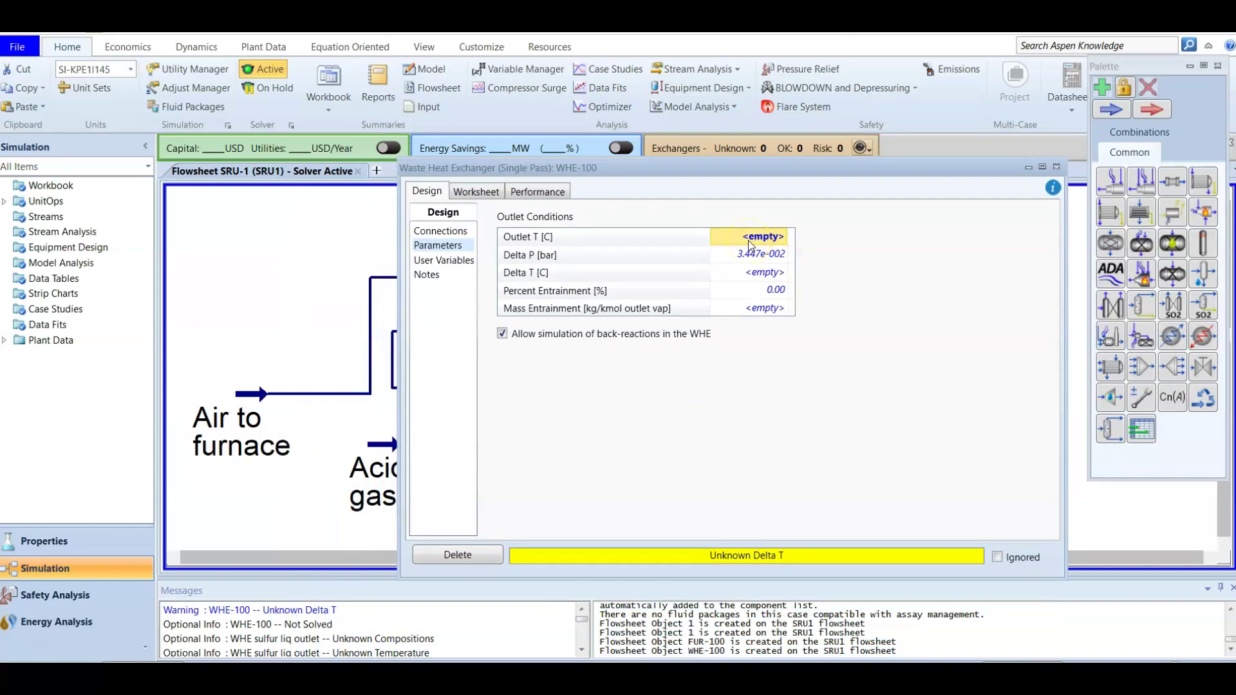
{"action": "type", "text": "300"}
{"action": "key", "text": "Return"}
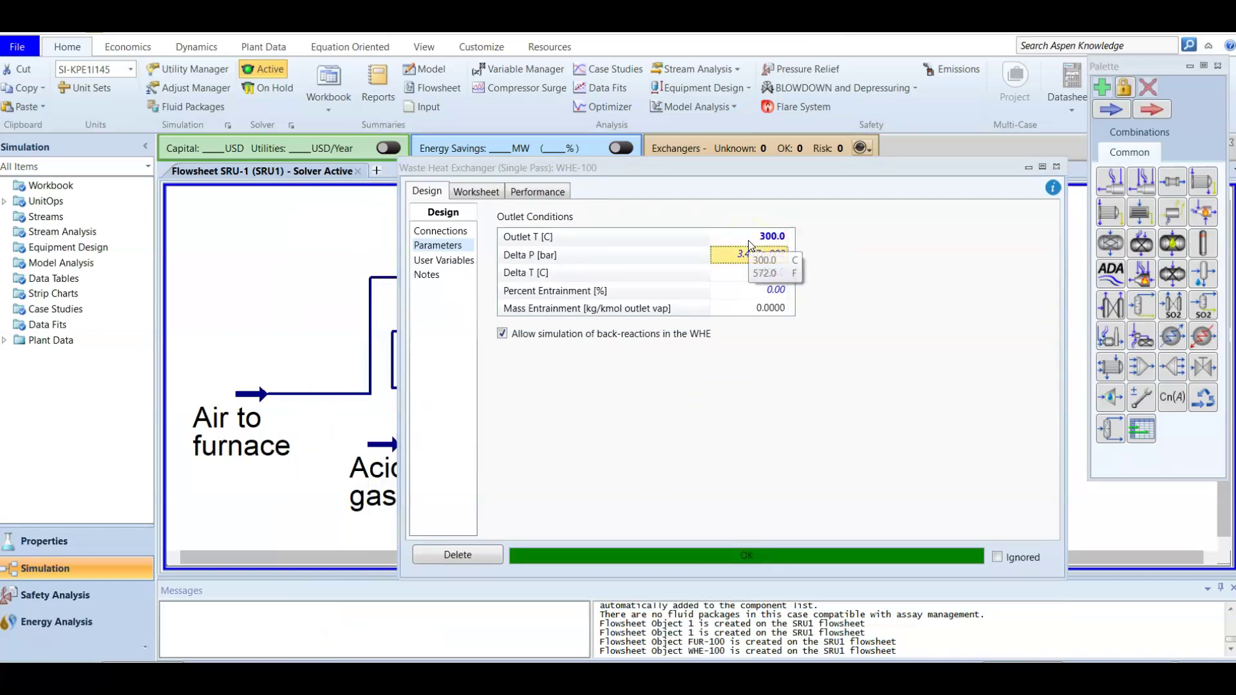
{"action": "left_click", "coordinate": [809, 430]}
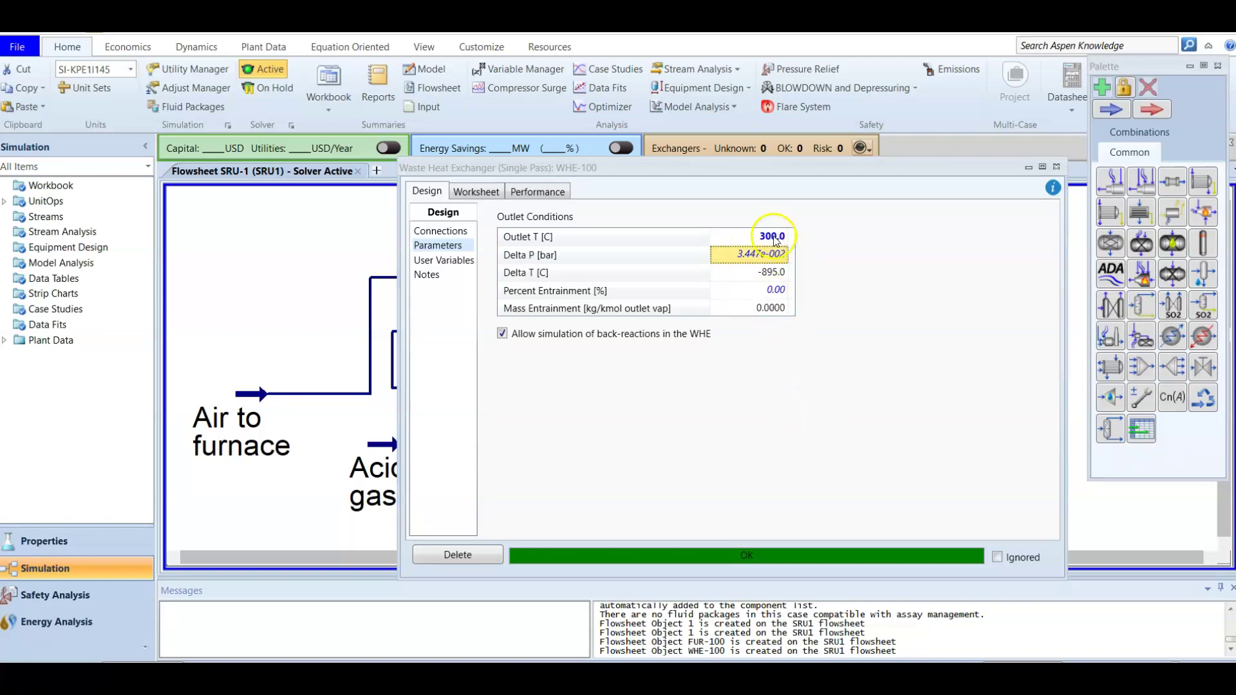
{"action": "left_click", "coordinate": [1057, 167]}
{"action": "mouse_move", "coordinate": [629, 333]}
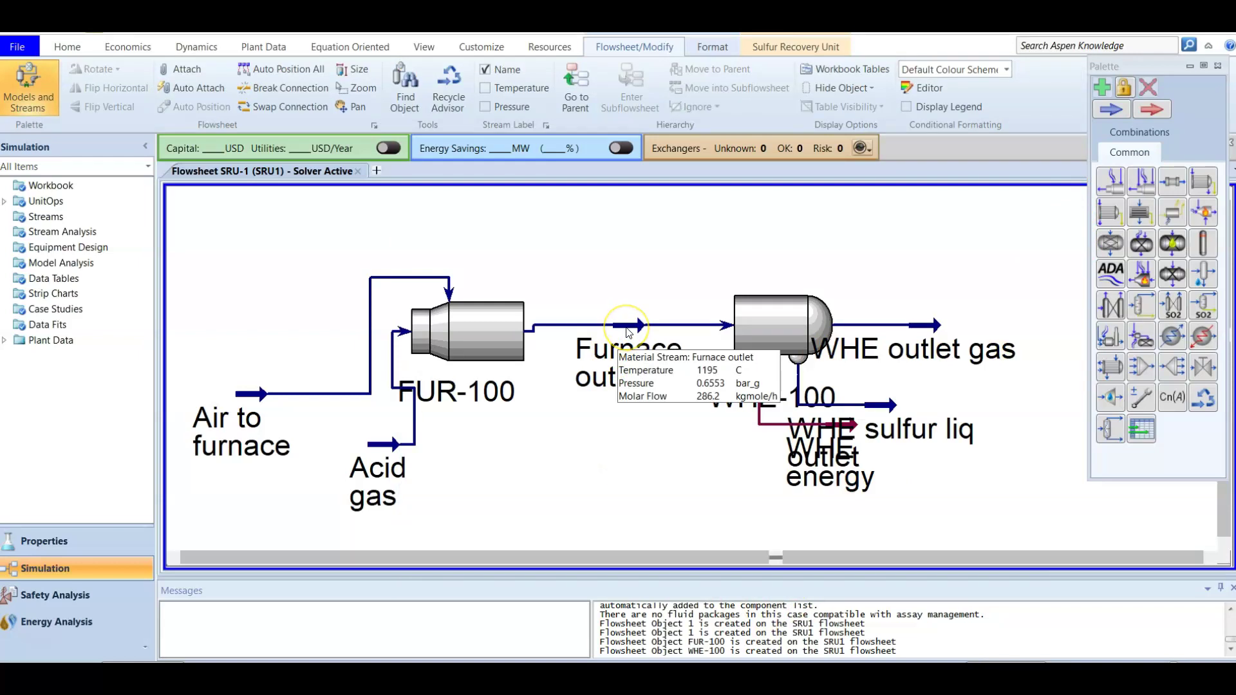